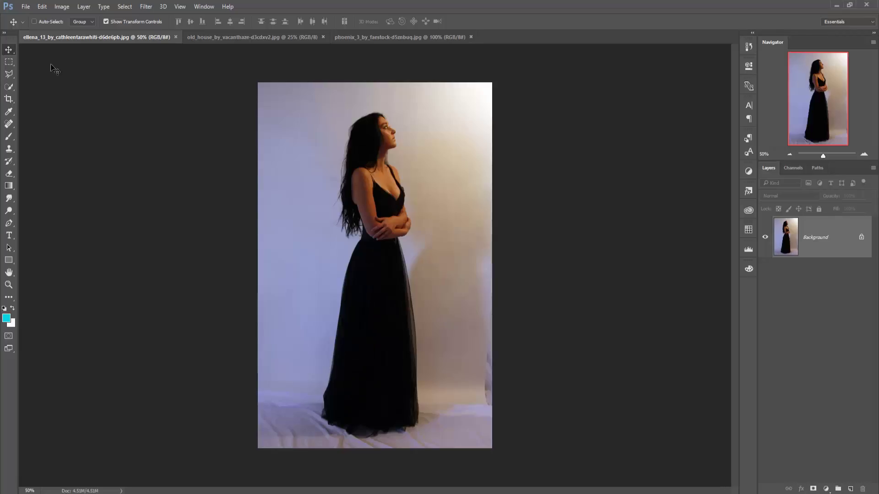
Create a blank Untitled-1 document from the 1280 px × 720 px preset
click(26, 7)
click(32, 15)
click(482, 135)
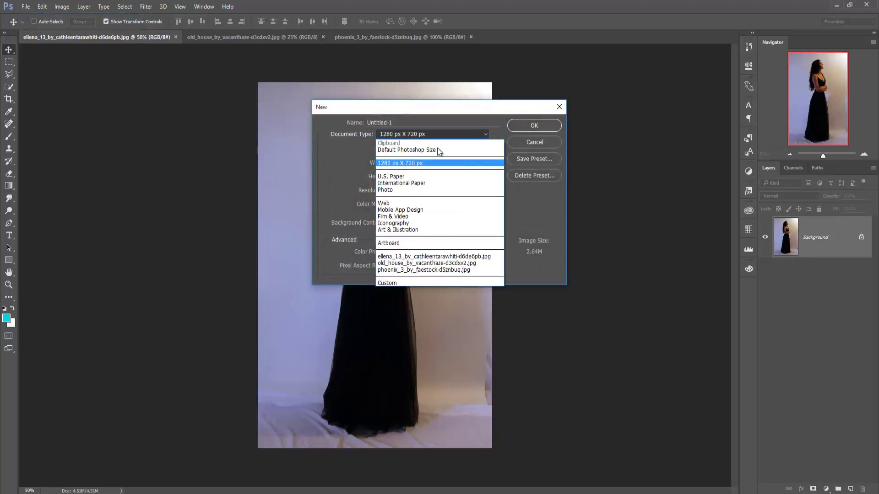
click(415, 164)
click(515, 128)
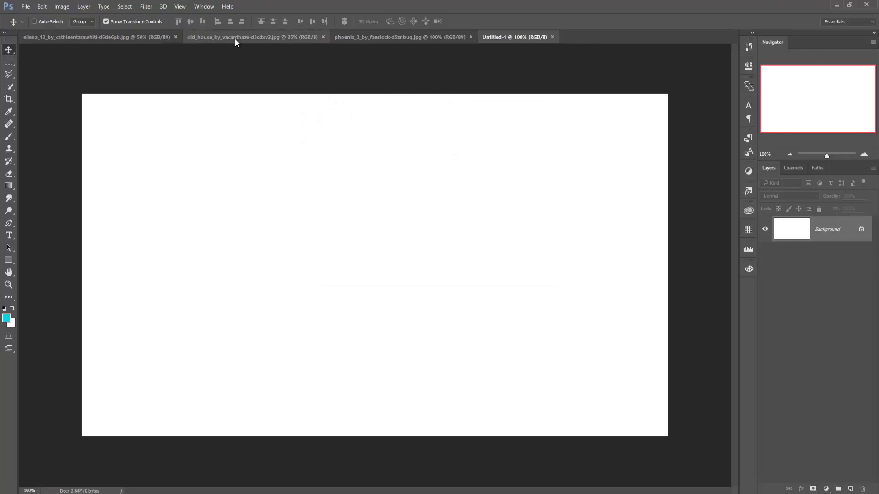
Quick-select the desert foreground, distant hills and ground down to the image bottom, excluding the sky
click(377, 40)
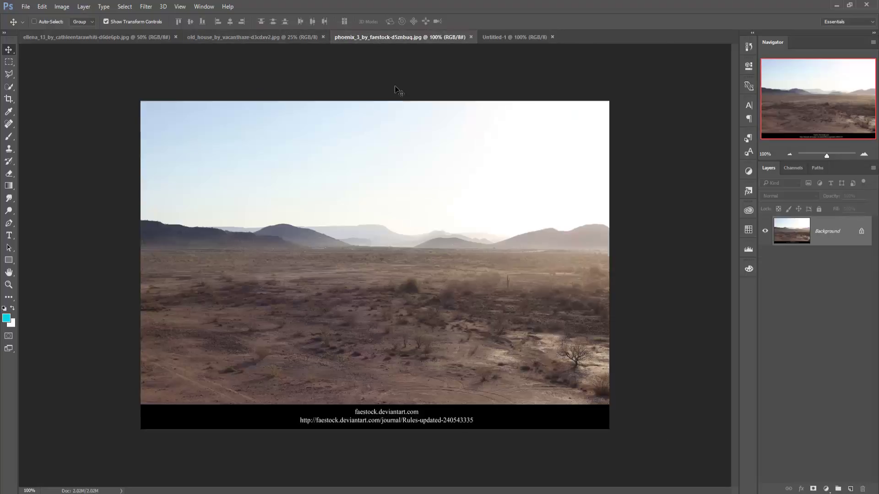
click(9, 137)
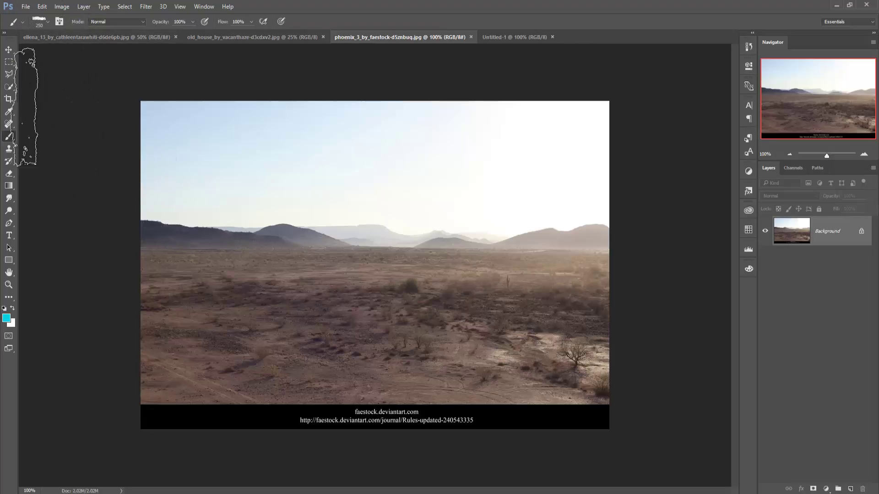
click(9, 86)
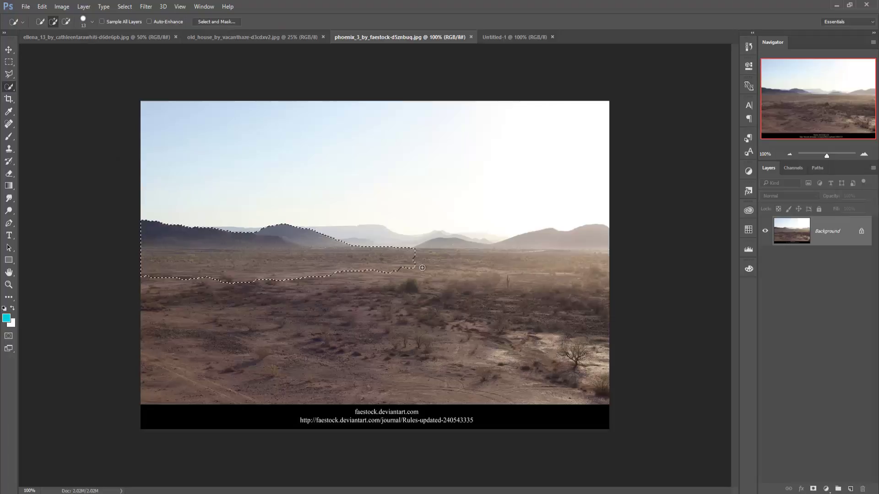
drag(422, 267, 556, 337)
drag(387, 240, 345, 241)
drag(233, 239, 176, 285)
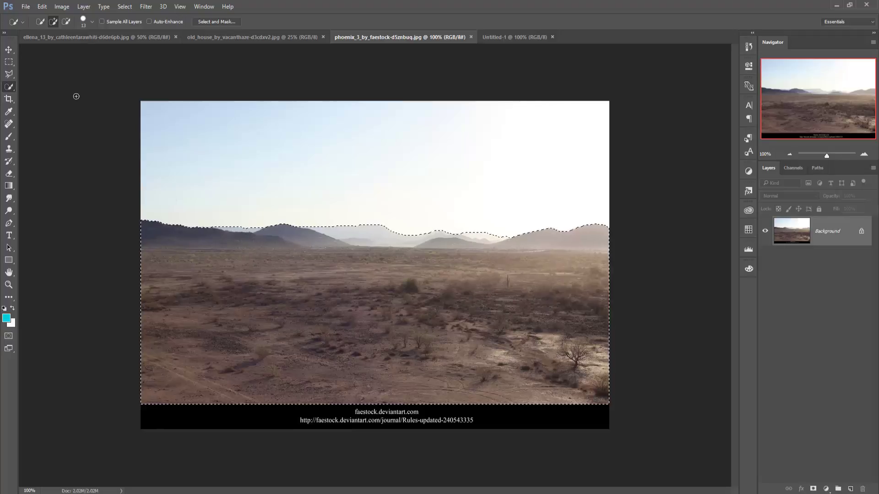
click(8, 50)
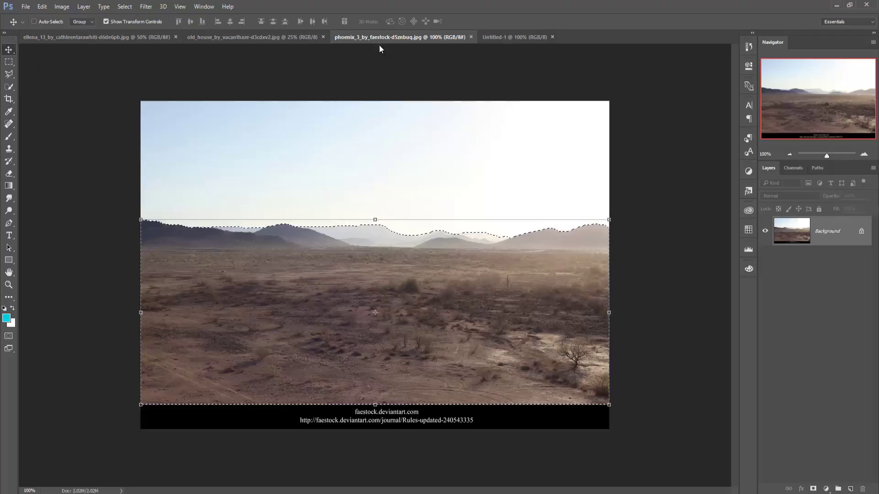
Drag the desert selection into Untitled-1 as Layer 1, set it at the bottom, stretched to full width
drag(376, 36, 381, 73)
drag(512, 262, 311, 262)
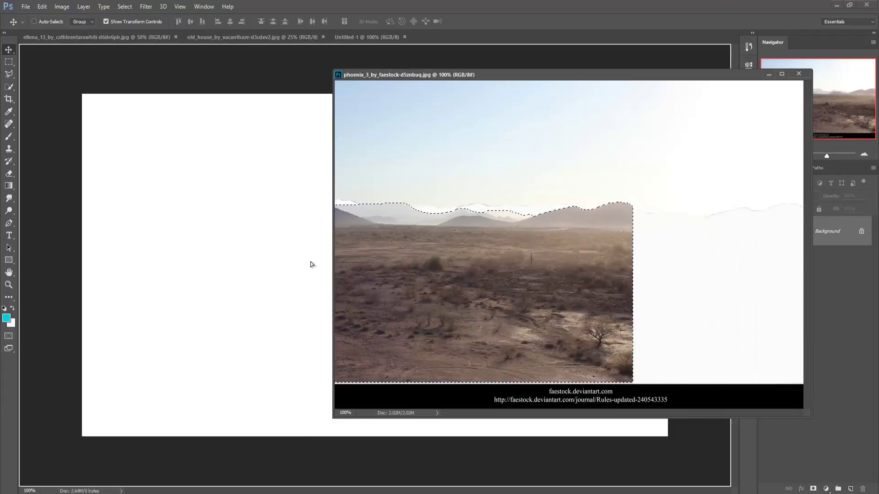
click(769, 74)
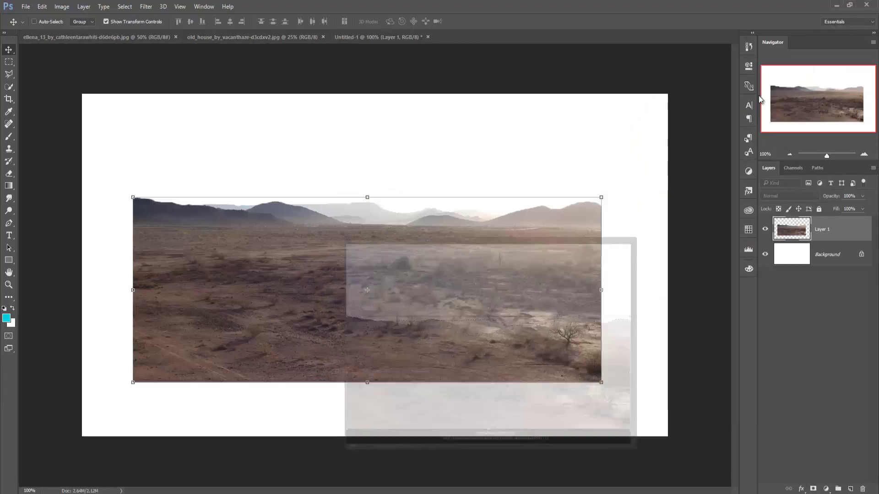
drag(551, 243, 560, 295)
drag(608, 344, 667, 344)
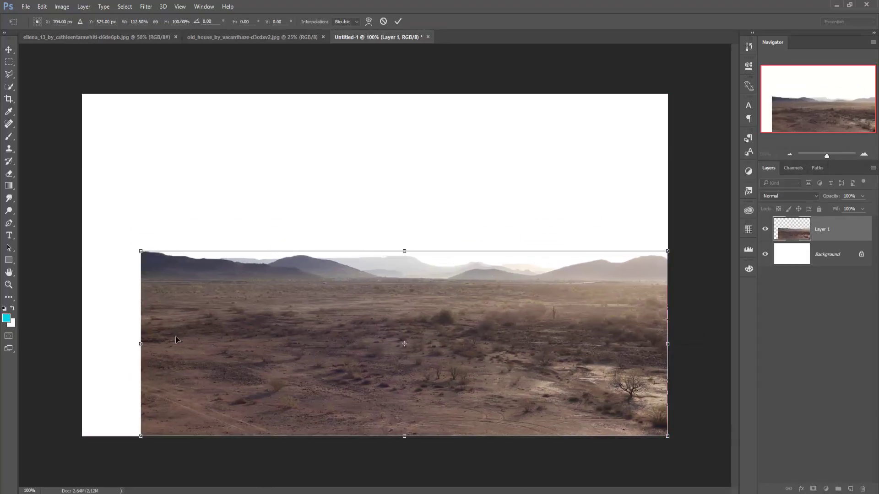
drag(139, 346, 82, 348)
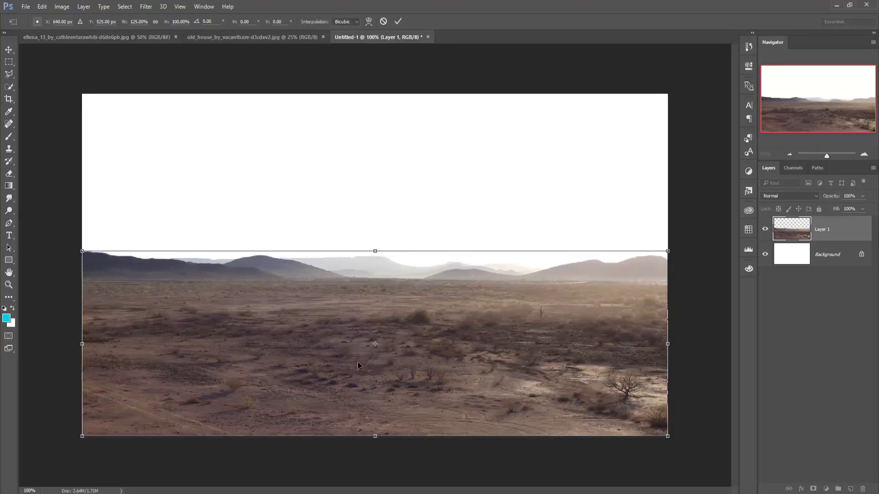
click(398, 21)
In the old house photo, start a Pen path at the weeds on the left
click(235, 37)
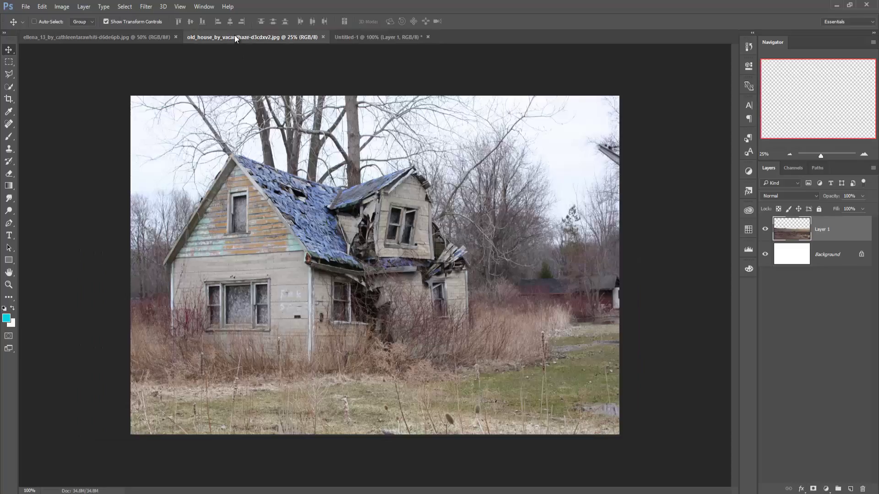
key(w)
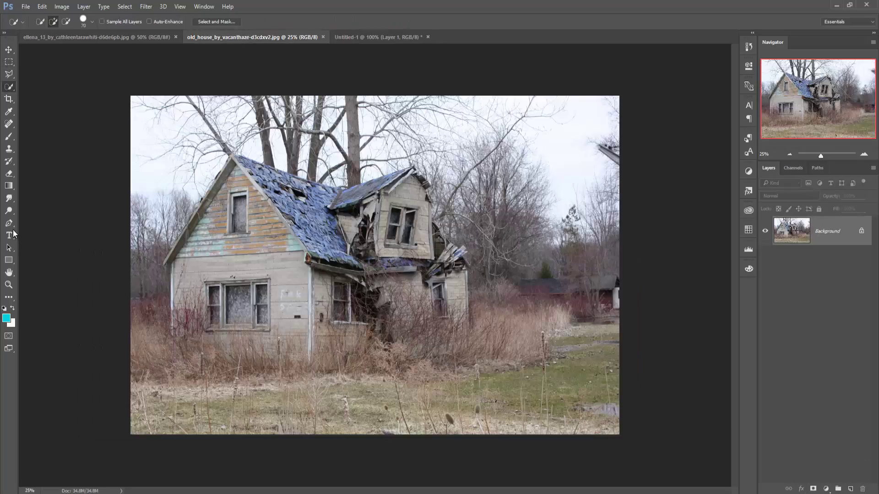
right_click(12, 229)
click(30, 224)
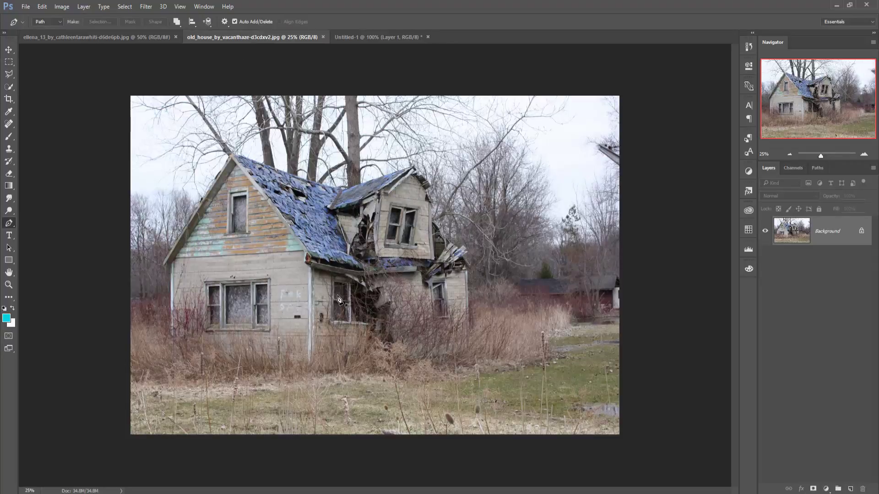
click(131, 316)
click(136, 310)
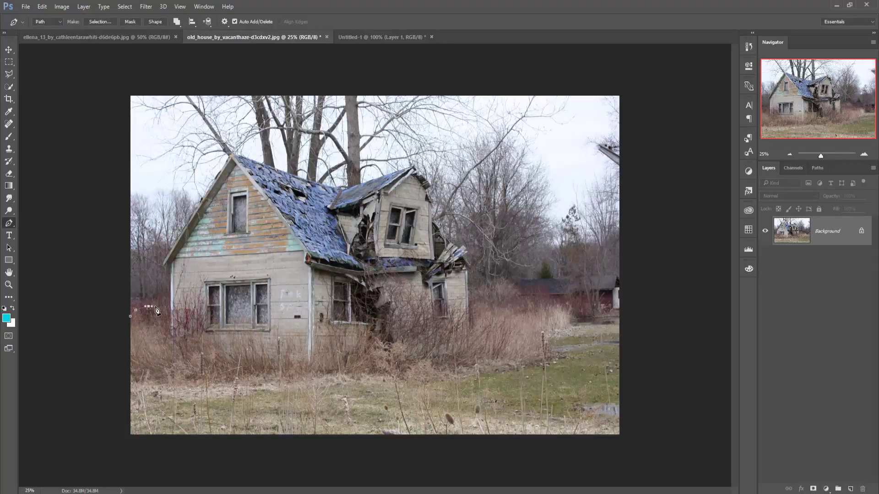
Trace the Pen path along the roofline and around the right side of the house
scroll(171, 319, up, 3)
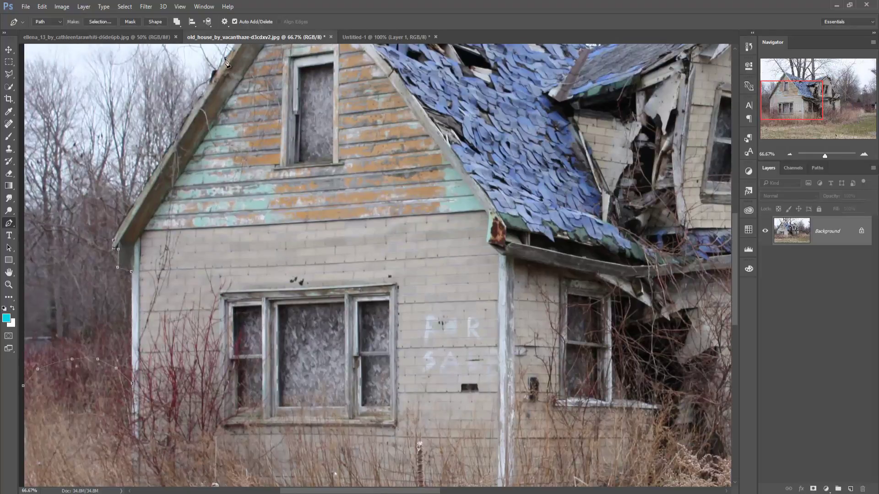
drag(225, 62, 224, 309)
click(551, 329)
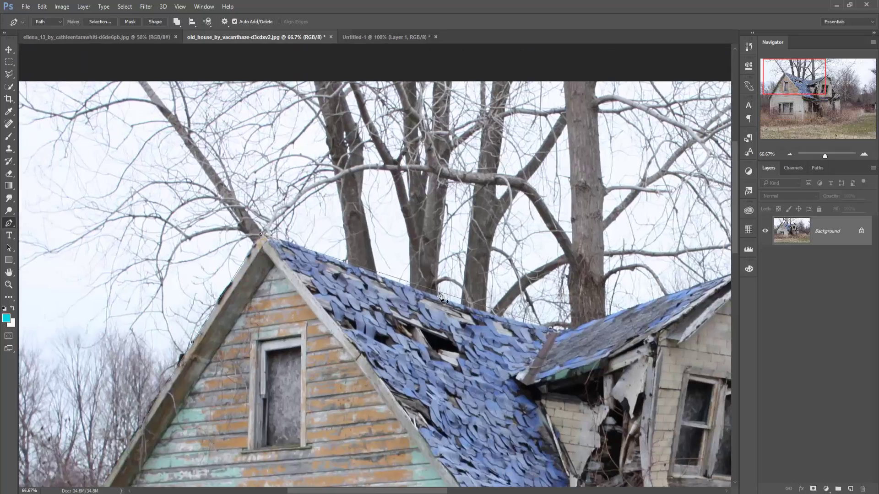
mouse_move(519, 333)
mouse_down()
mouse_move(471, 356)
mouse_move(297, 356)
mouse_up()
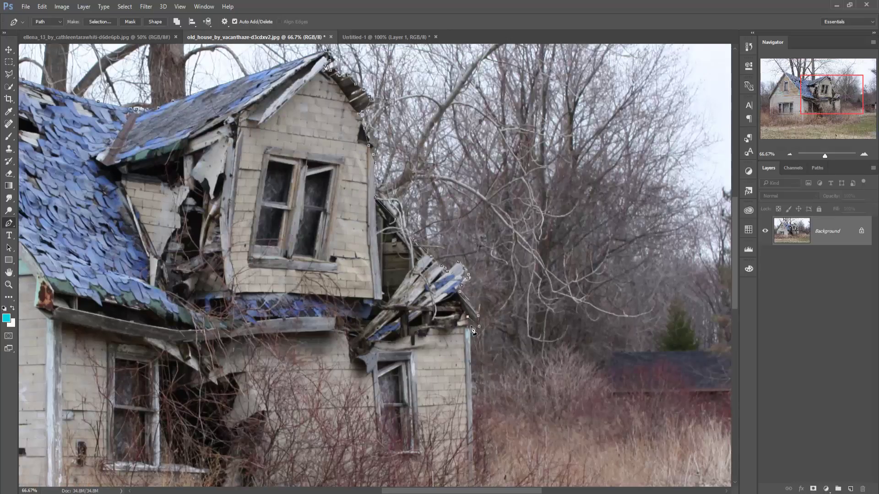
drag(468, 331, 446, 207)
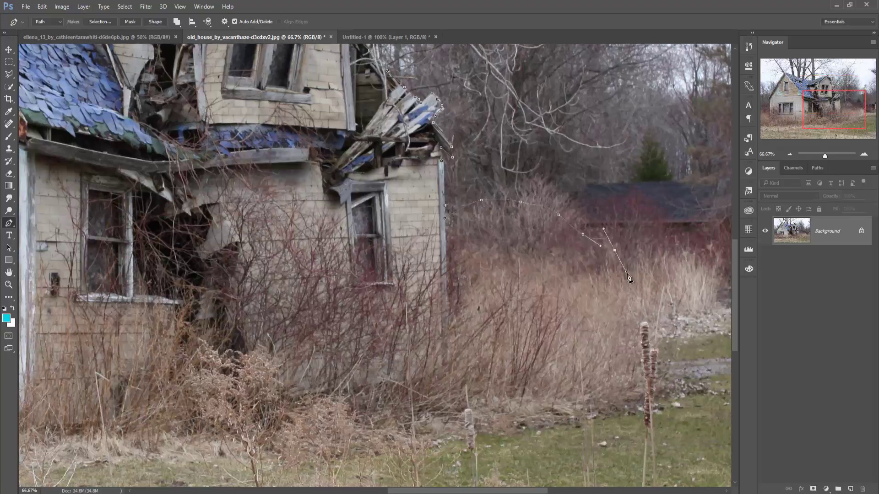
scroll(321, 481, down, 5)
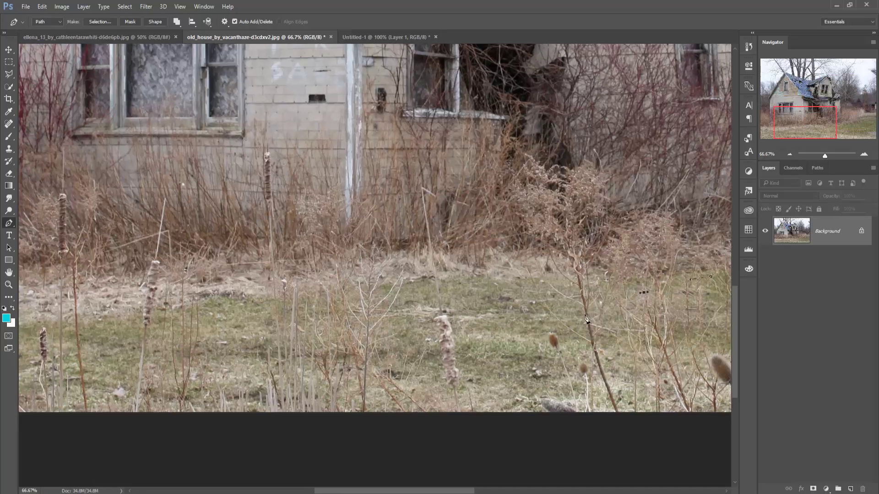
scroll(443, 271, left, 10)
scroll(341, 255, up, 5)
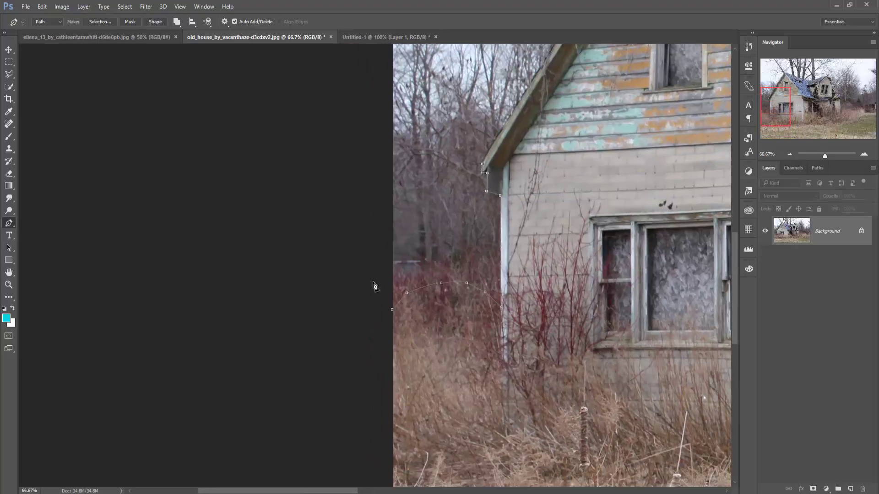
key(ctrl+0)
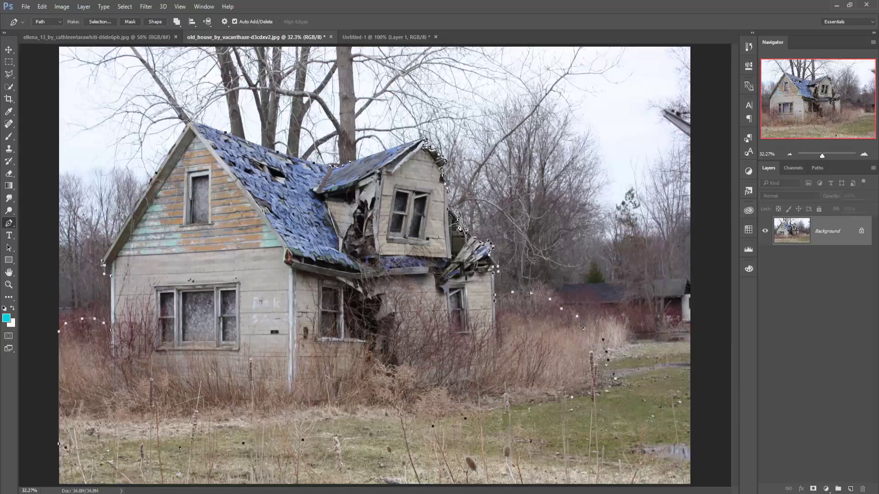
Convert the traced path into an active selection
right_click(413, 196)
click(459, 238)
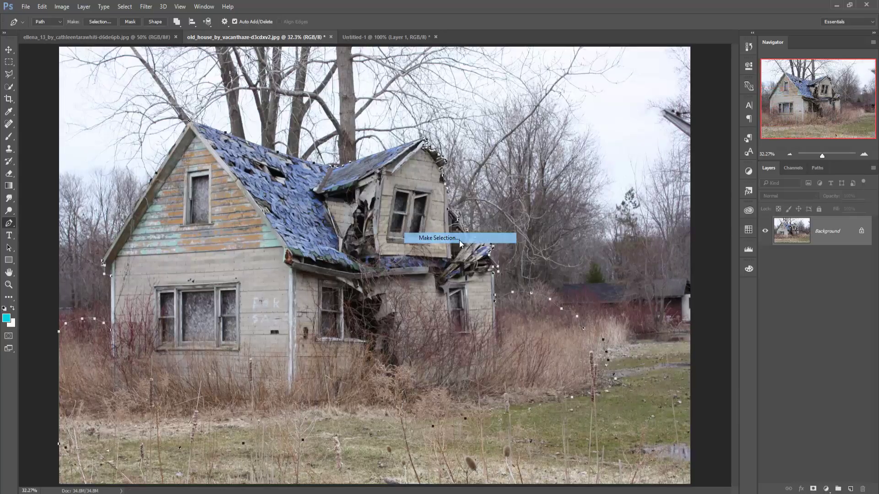
click(490, 148)
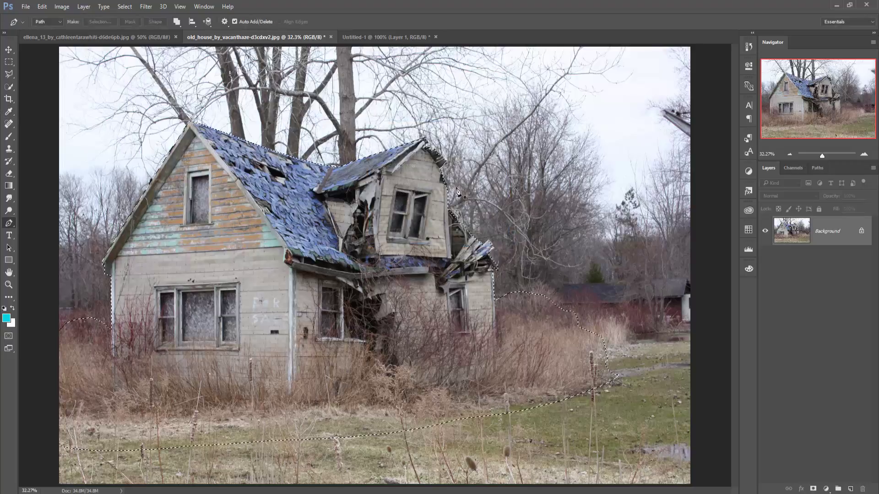
Move the selected house into the desert document as Layer 2
click(10, 49)
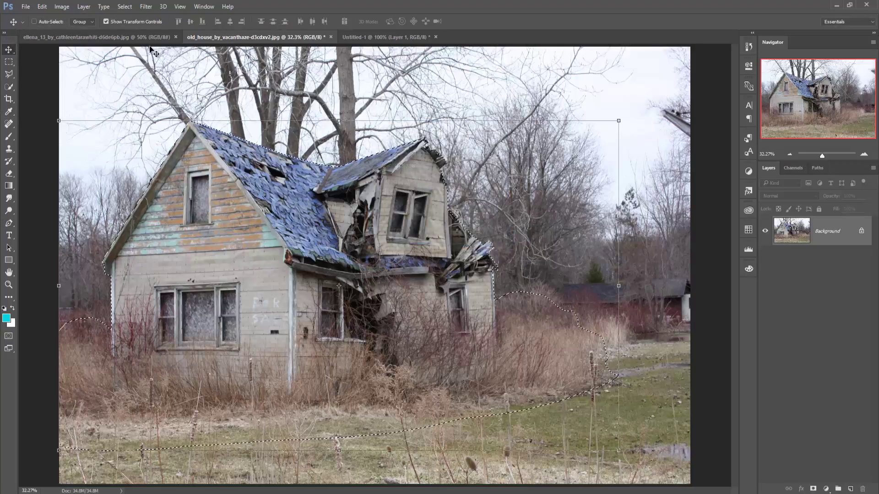
mouse_move(238, 41)
mouse_down()
mouse_move(244, 60)
mouse_move(486, 83)
mouse_up()
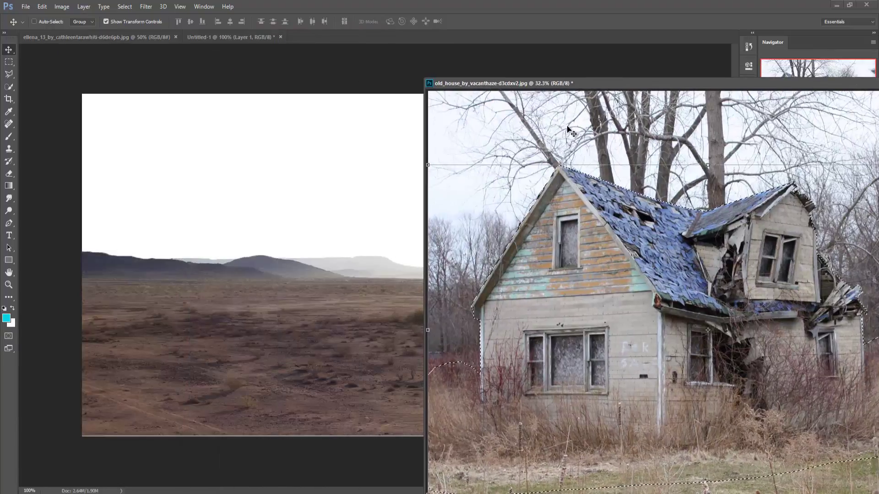
drag(572, 193, 355, 216)
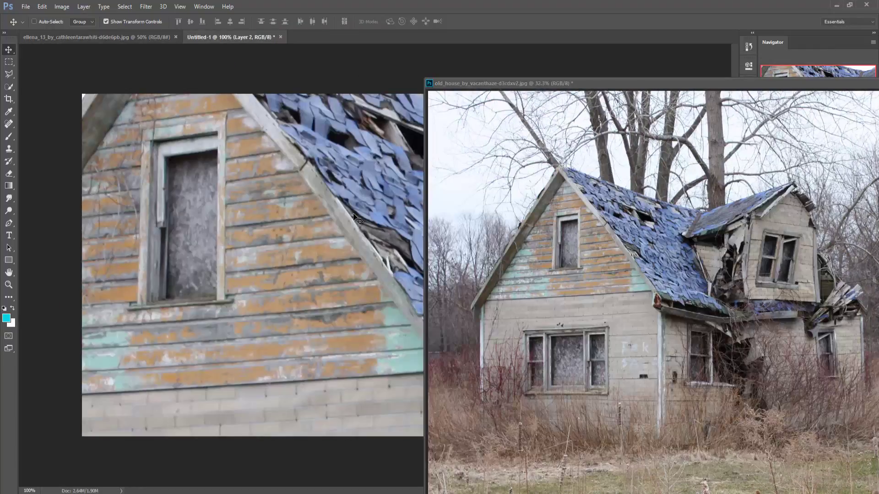
click(866, 87)
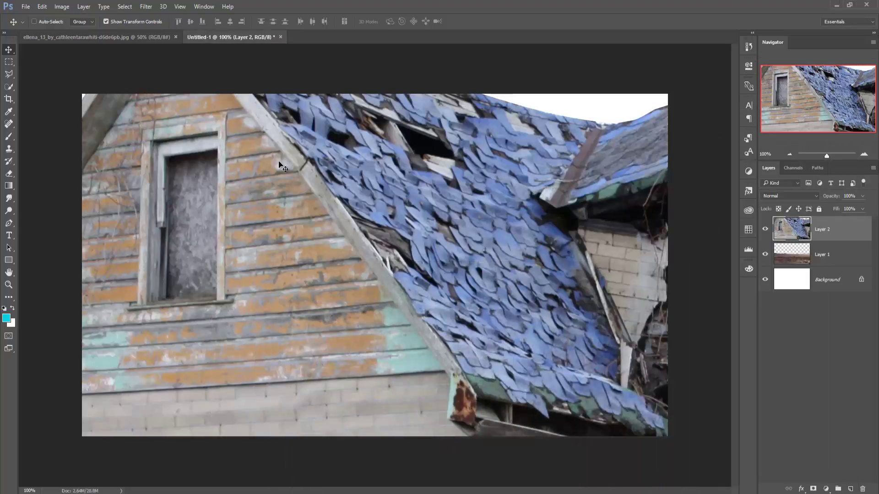
Shrink the house to roughly 55% and position it on the desert ground
drag(280, 162, 365, 185)
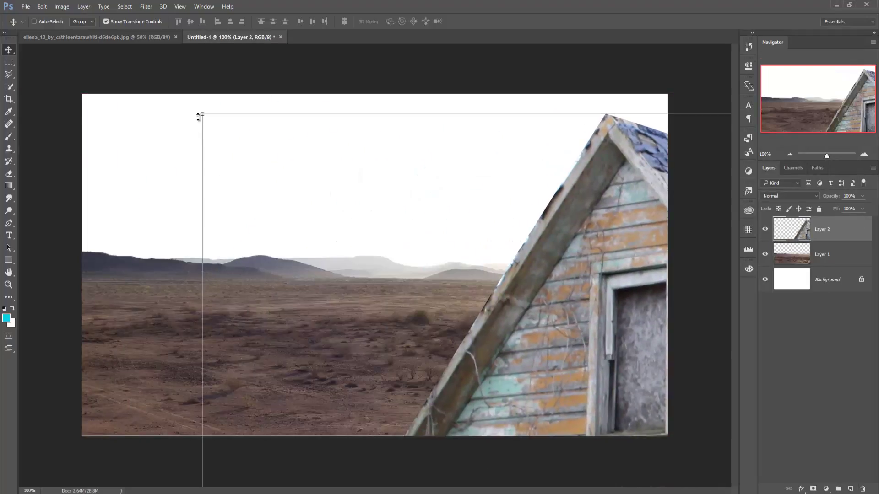
mouse_move(201, 114)
mouse_down()
mouse_move(619, 388)
mouse_move(334, 200)
mouse_move(623, 346)
mouse_move(377, 199)
mouse_up()
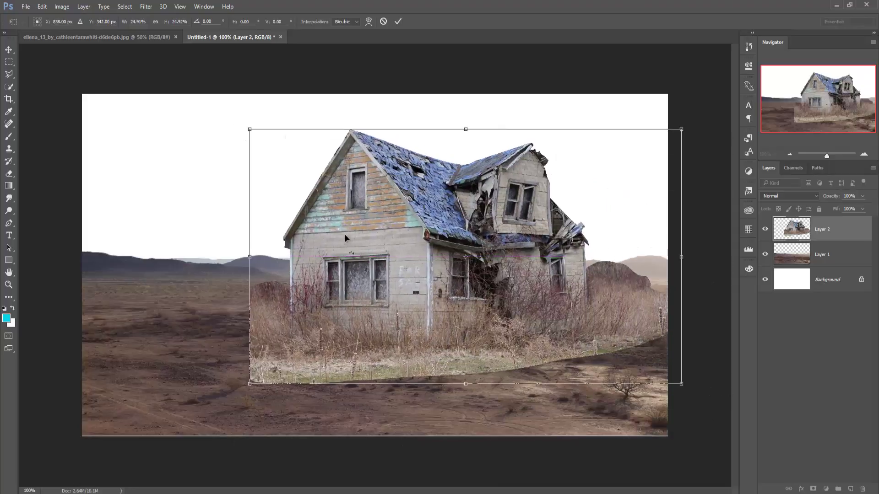
drag(251, 132, 259, 133)
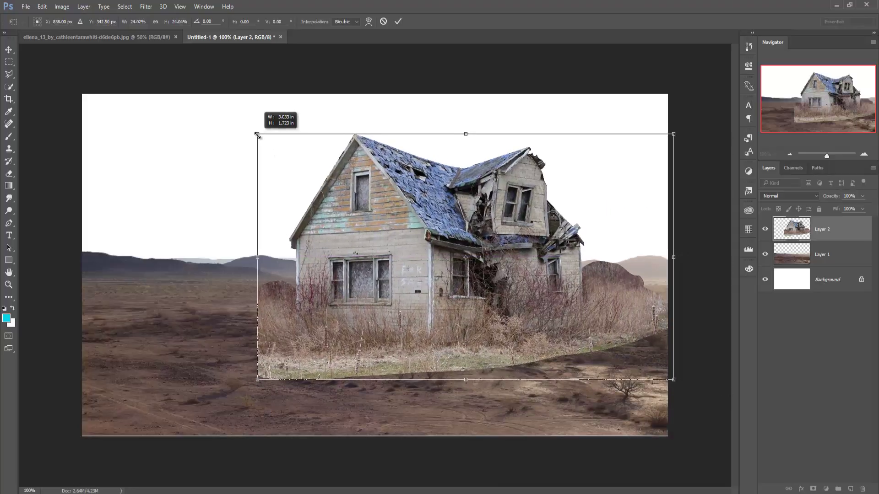
mouse_move(428, 252)
mouse_down()
mouse_move(415, 218)
mouse_move(416, 238)
mouse_up()
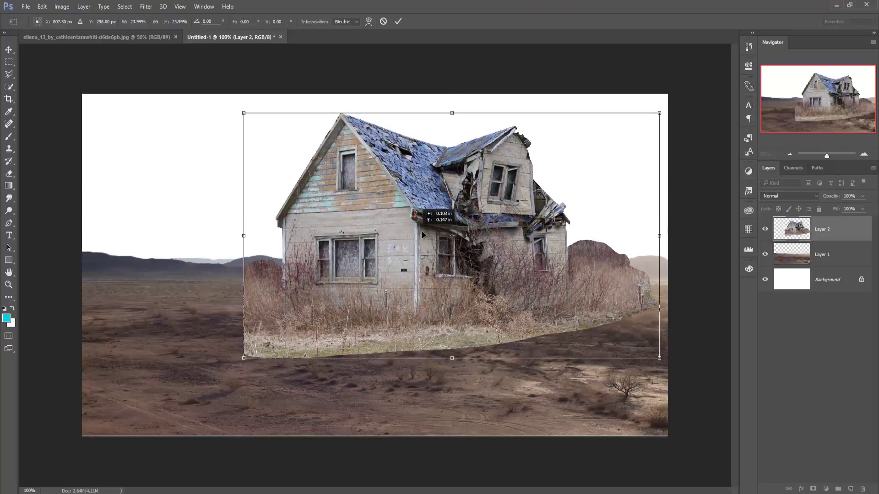
drag(660, 113, 644, 134)
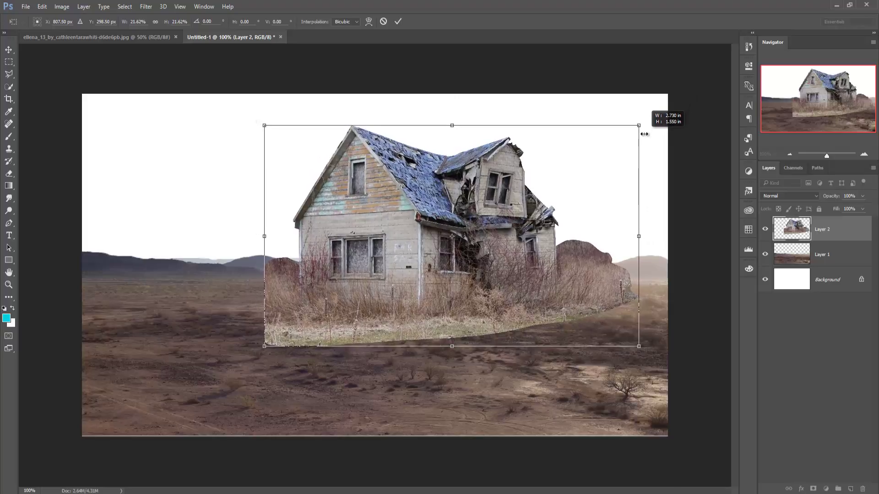
drag(449, 272, 450, 281)
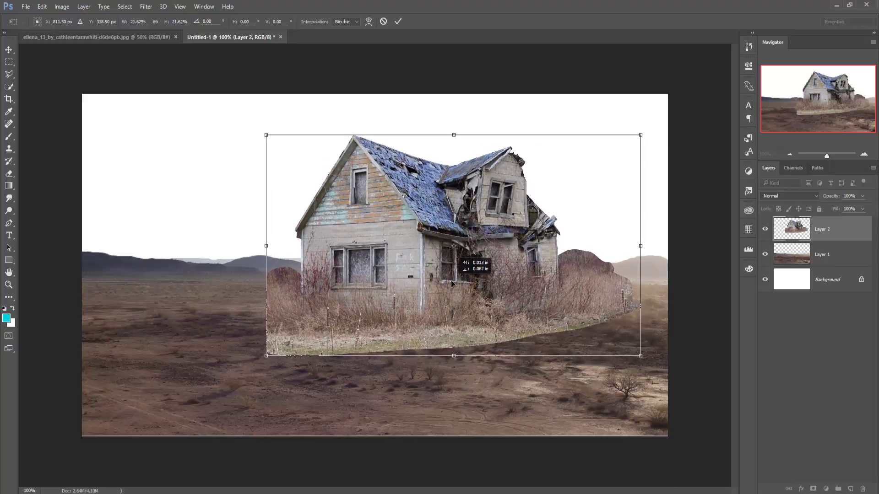
click(397, 22)
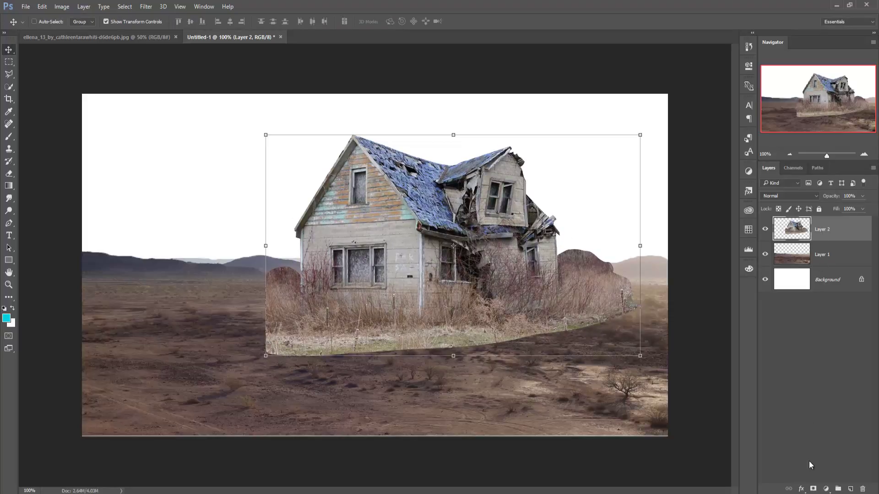
Add a layer mask to Layer 2 and set up a soft round brush at size 80
click(813, 489)
click(9, 136)
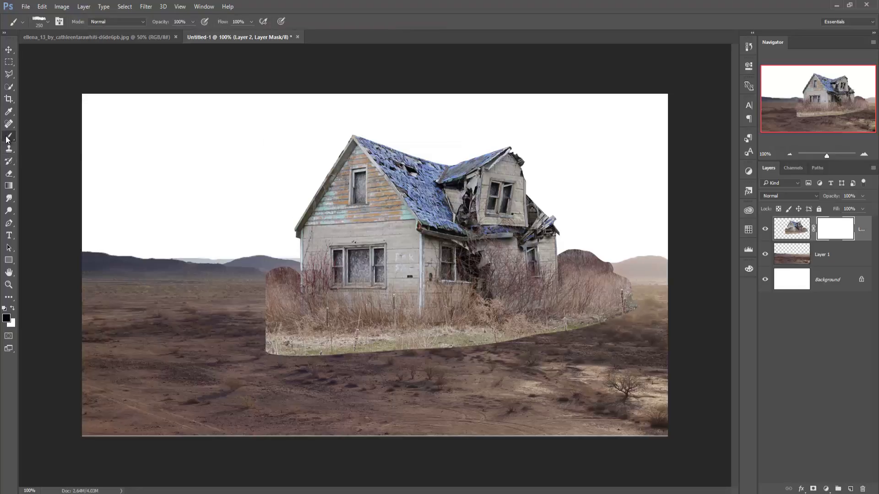
right_click(92, 80)
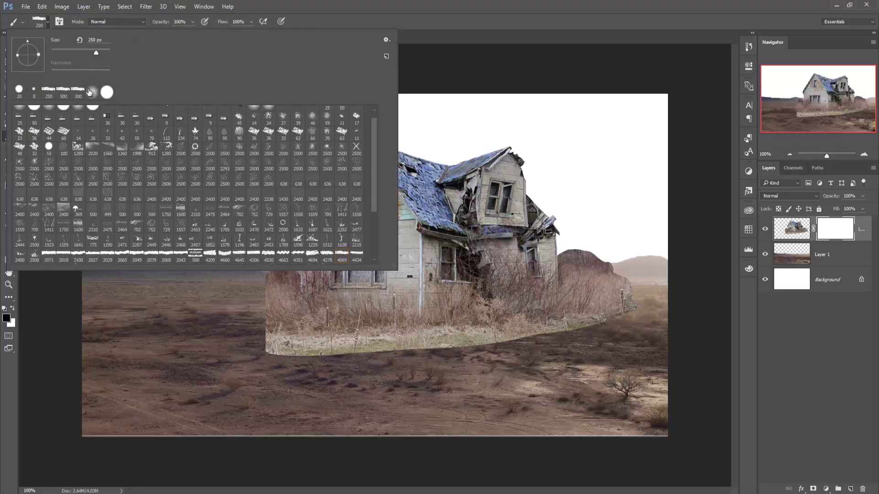
double_click(92, 92)
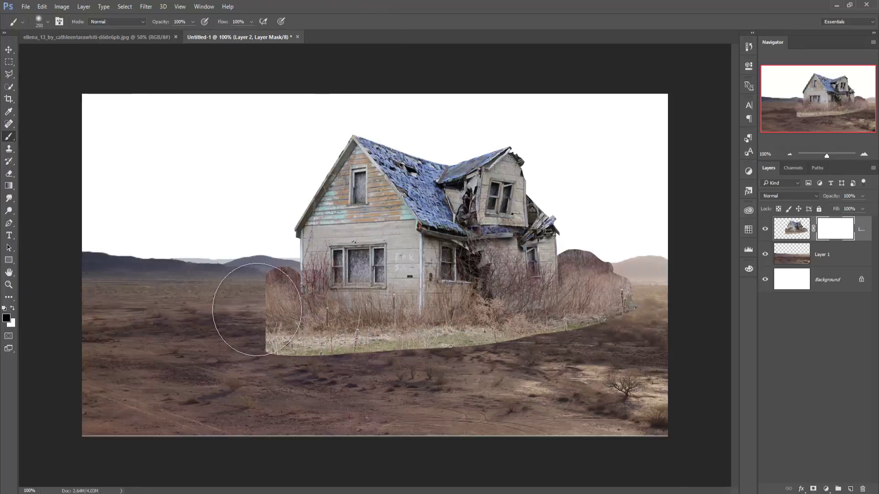
key(bracketleft)
key(bracketleft)
key(bracketleft)
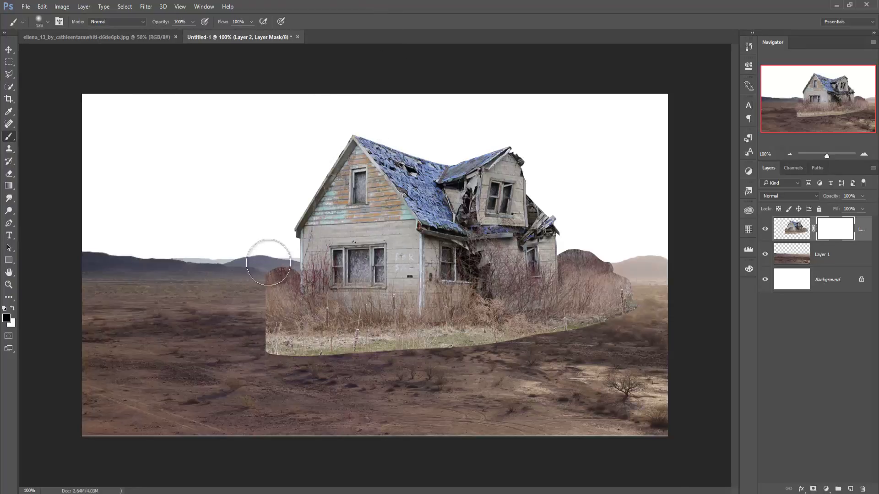
key(bracketleft)
Paint black on the mask to hide the brown bump, lower-left edge and grassy base
drag(270, 265, 286, 275)
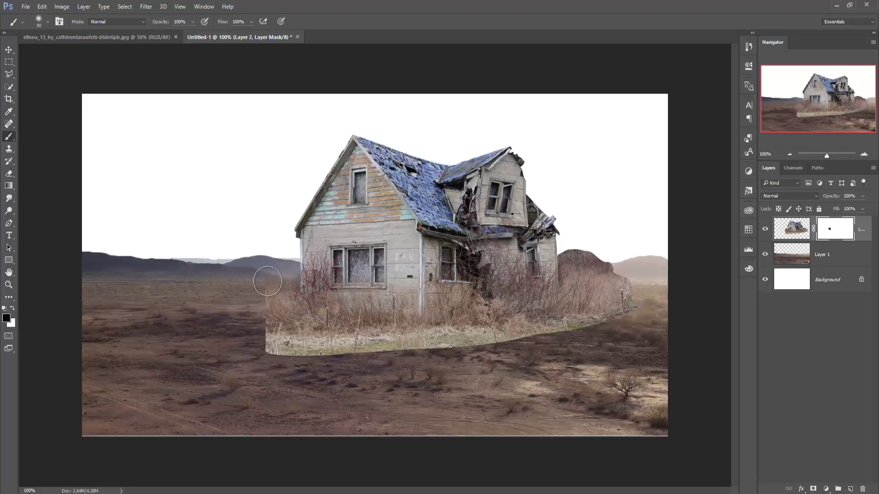
mouse_move(249, 365)
mouse_down()
mouse_move(273, 350)
mouse_move(279, 362)
mouse_move(302, 353)
mouse_move(257, 349)
mouse_move(328, 359)
mouse_move(403, 353)
mouse_move(350, 347)
mouse_move(502, 351)
mouse_move(617, 333)
mouse_up()
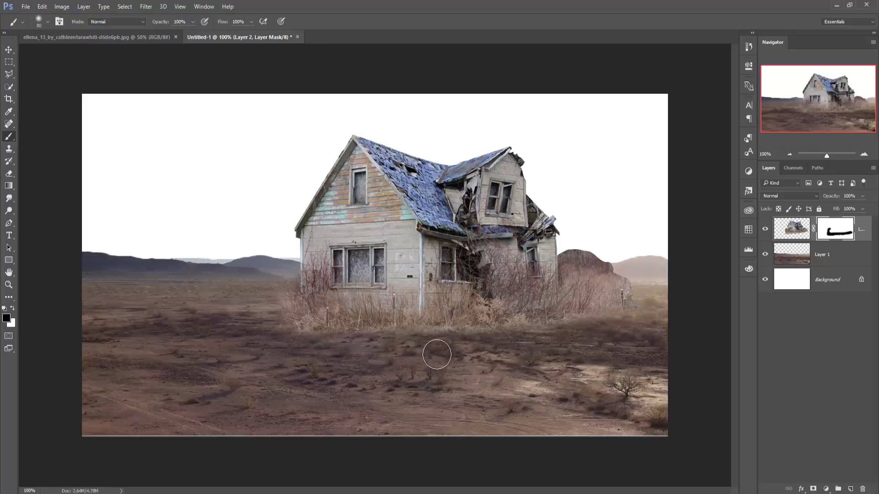
mouse_move(638, 323)
mouse_down()
mouse_move(630, 277)
mouse_move(602, 314)
mouse_move(569, 256)
mouse_move(578, 249)
mouse_move(605, 277)
mouse_move(589, 257)
mouse_move(612, 335)
mouse_up()
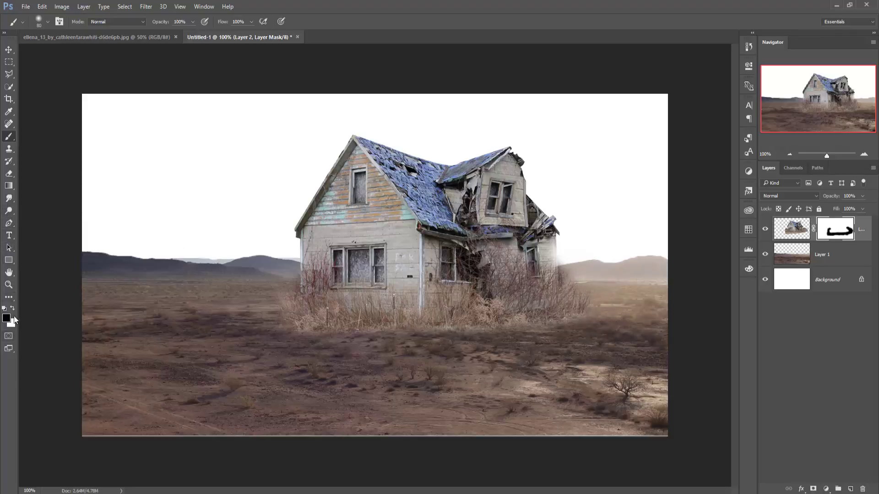
Restore the dark hill right of the house with white, then hide it with a 20 px black brush
click(12, 308)
drag(591, 253, 570, 253)
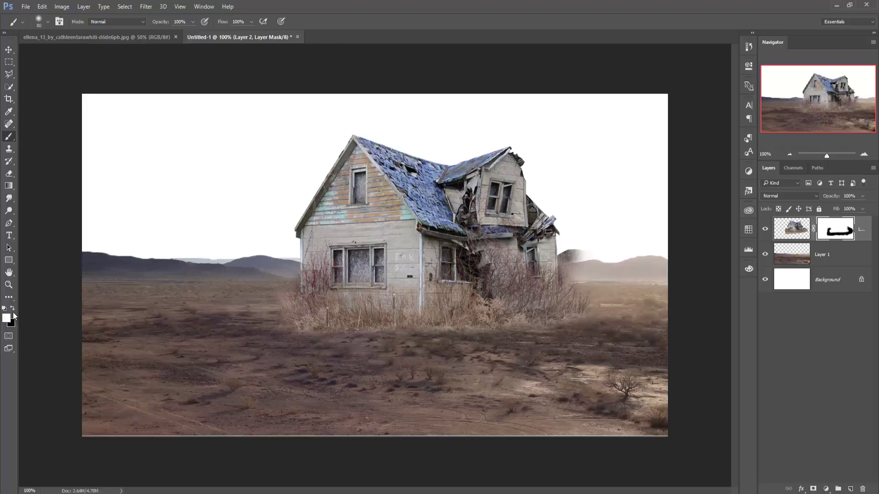
key(x)
key(bracketleft)
key(bracketleft)
key(bracketleft)
drag(560, 253, 573, 265)
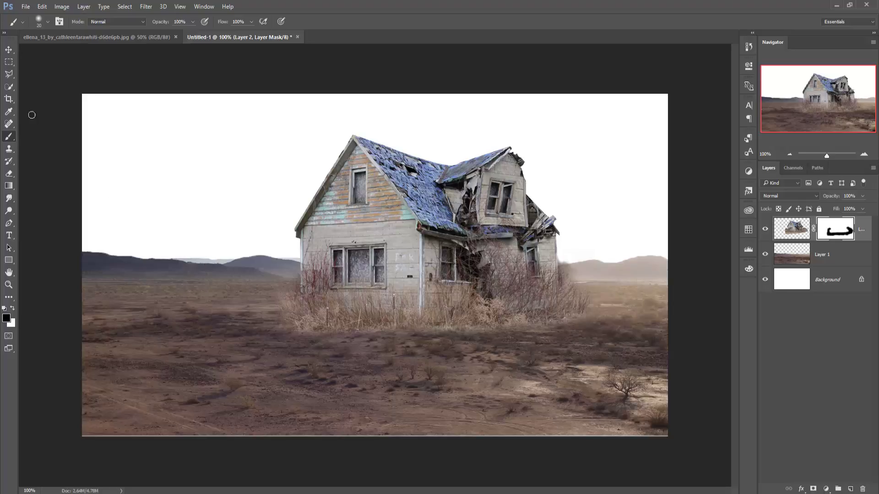
Place the cloudy sky as Layer 3, stretch it across the top, and move it below Layer 1
click(8, 50)
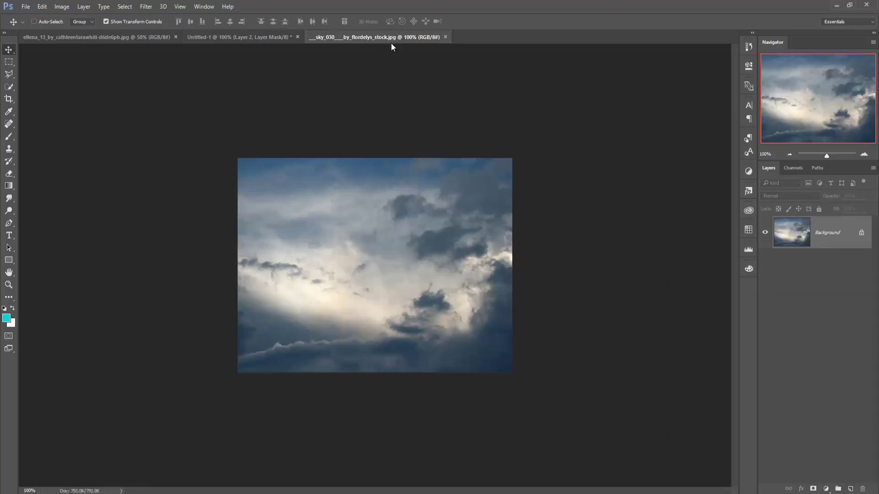
mouse_move(391, 43)
mouse_down()
mouse_move(389, 70)
mouse_move(620, 119)
mouse_up()
drag(633, 191, 323, 151)
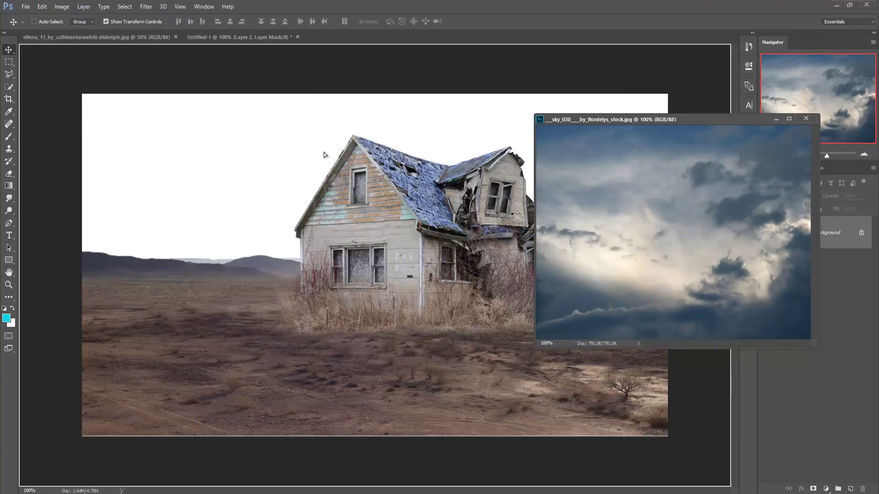
click(806, 118)
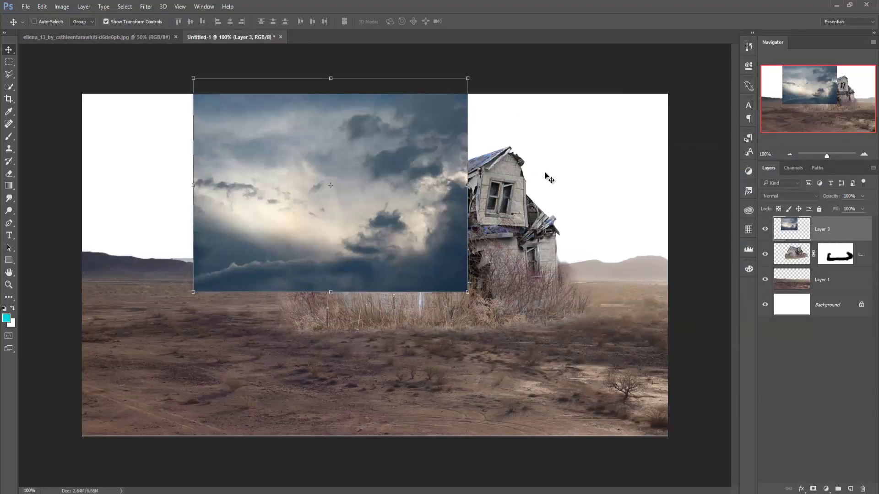
mouse_move(433, 151)
mouse_down()
mouse_move(424, 197)
mouse_move(345, 177)
mouse_up()
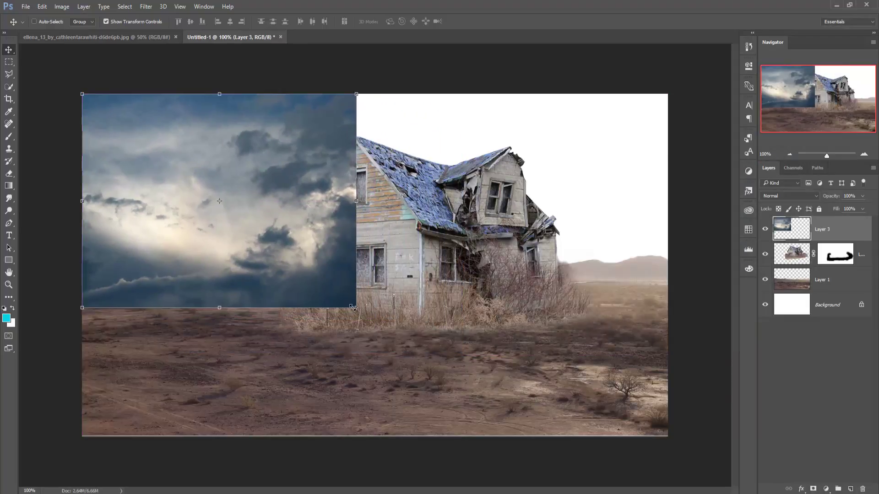
drag(354, 308, 664, 317)
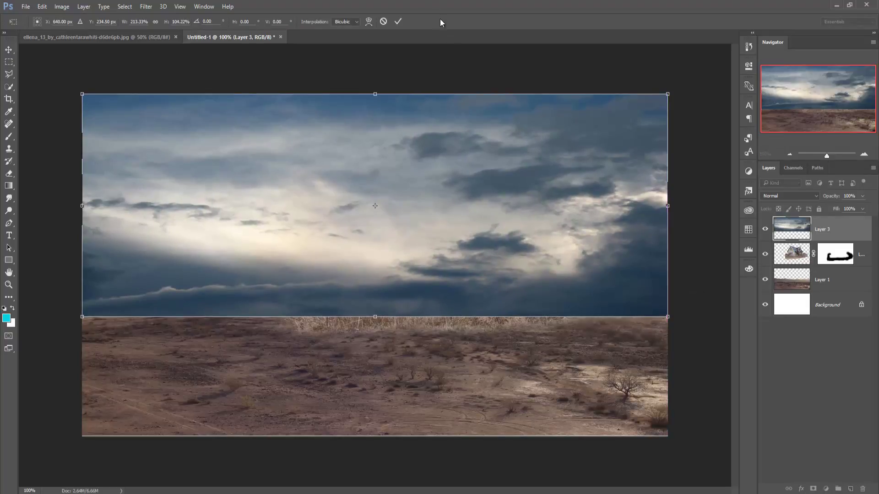
click(397, 22)
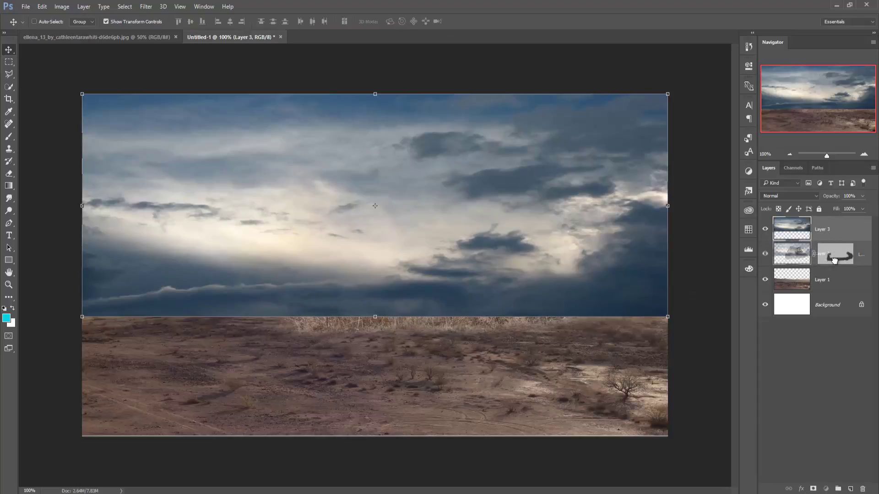
drag(835, 233, 822, 291)
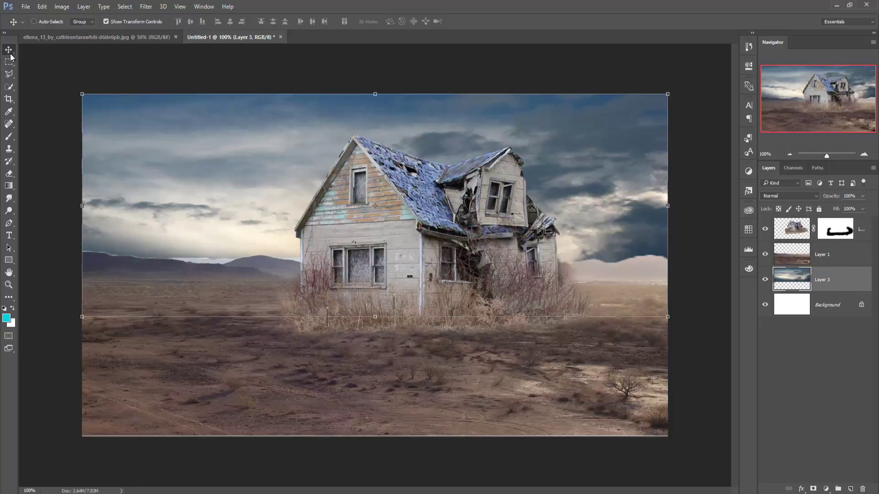
Mask Layer 1, painting out the left horizon mountains and the pale mound right of the house
click(820, 254)
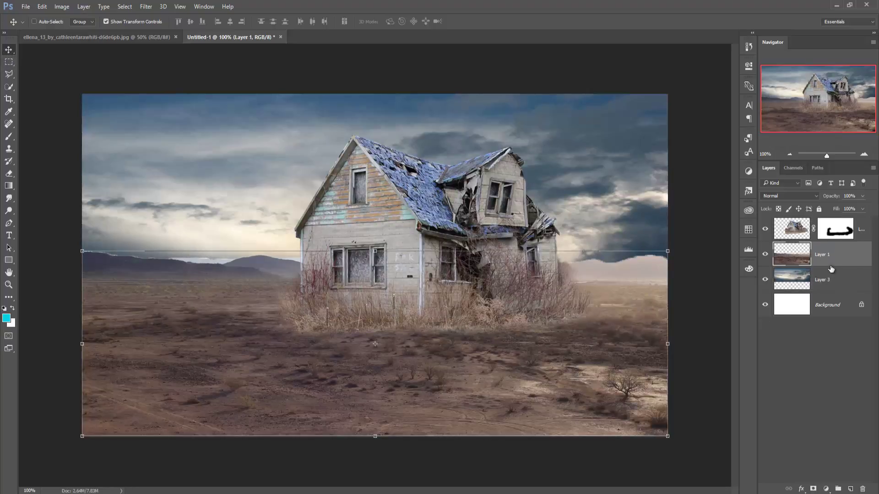
click(814, 488)
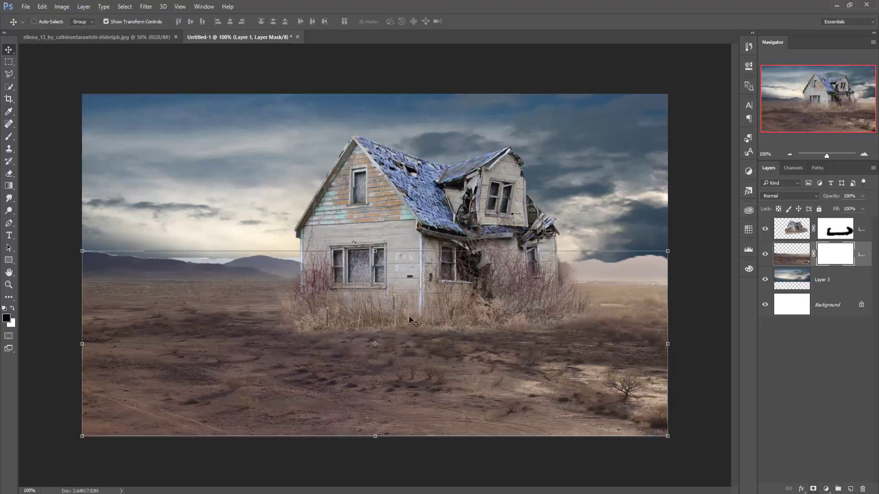
click(8, 137)
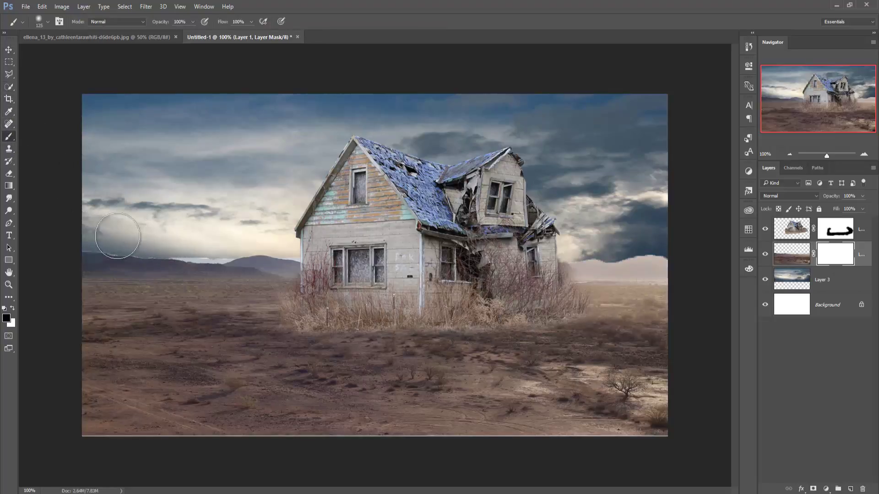
mouse_move(117, 236)
mouse_down()
mouse_move(163, 232)
mouse_move(68, 236)
mouse_move(235, 232)
mouse_move(176, 246)
mouse_up()
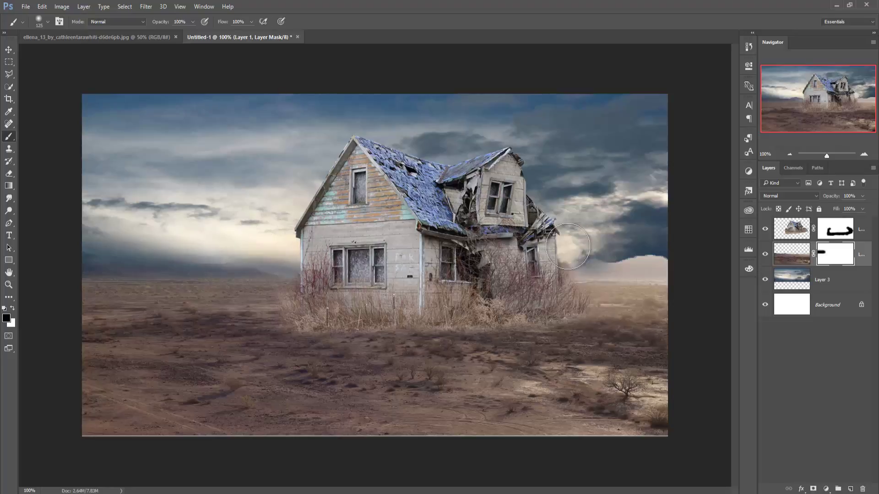
mouse_move(567, 247)
mouse_down()
mouse_move(682, 248)
mouse_move(589, 245)
mouse_move(664, 255)
mouse_move(633, 248)
mouse_up()
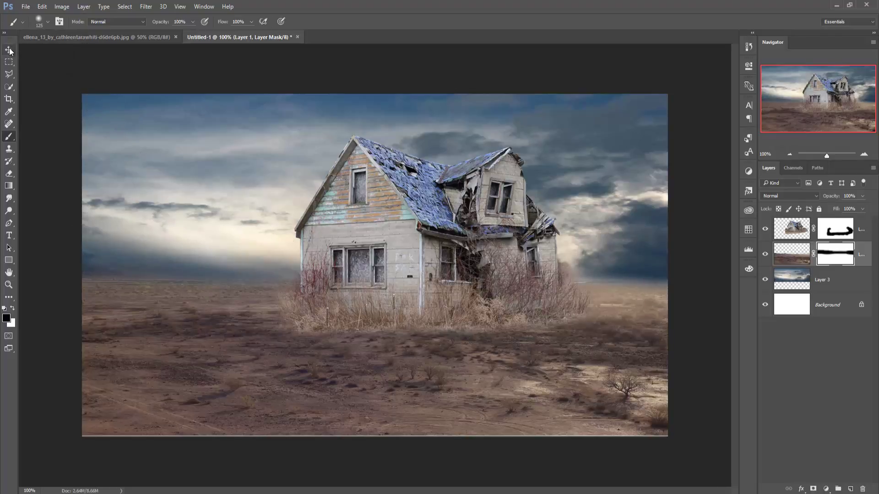
click(9, 49)
click(800, 281)
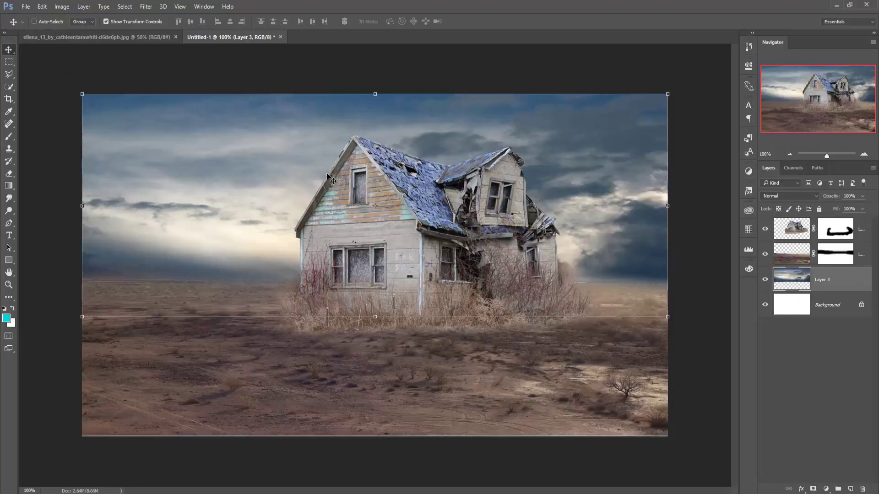
Apply an 11.1-pixel Gaussian Blur to the sky layer
click(146, 6)
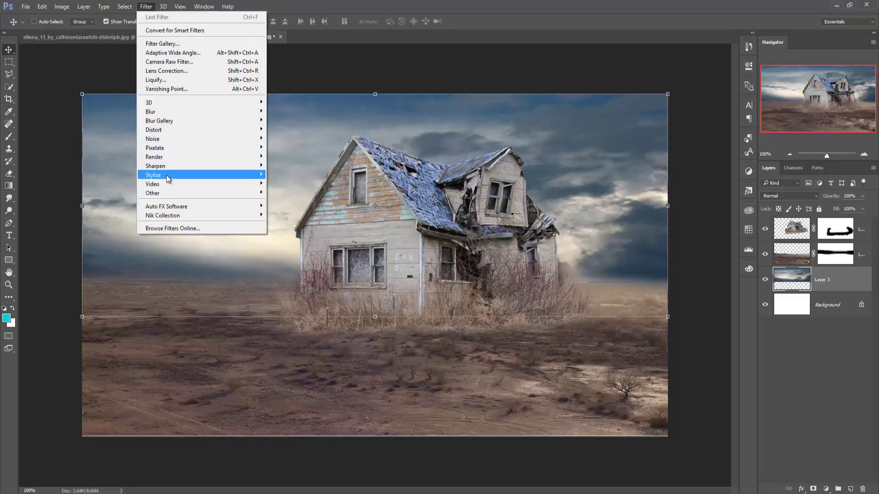
mouse_move(171, 111)
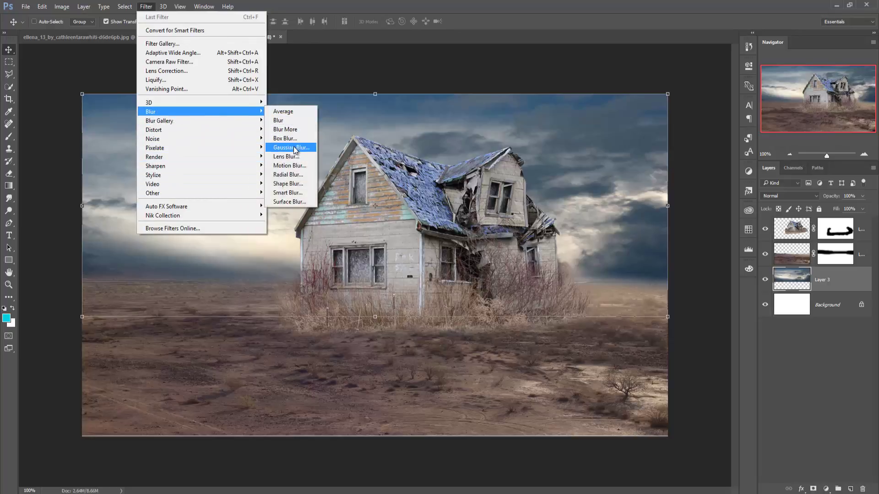
click(292, 147)
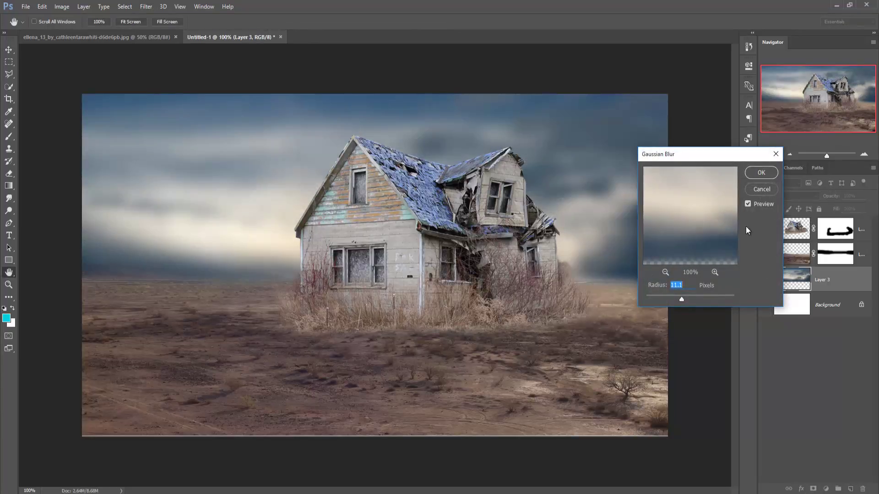
click(761, 172)
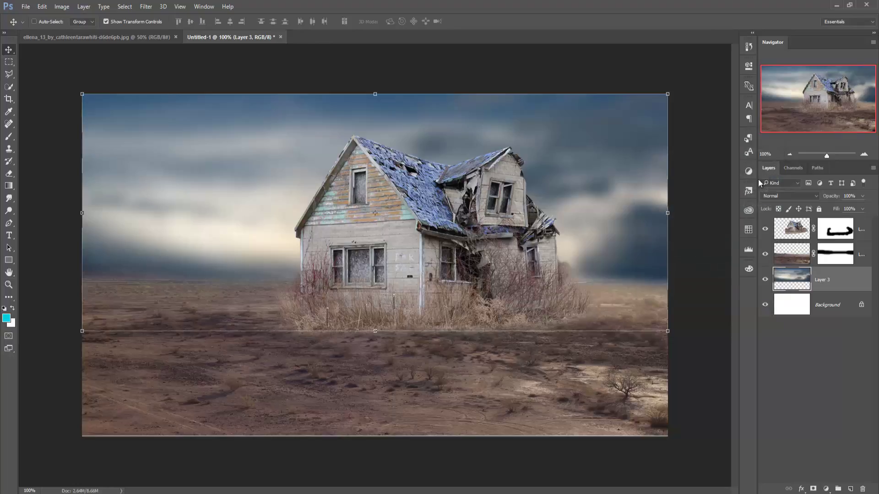
click(125, 38)
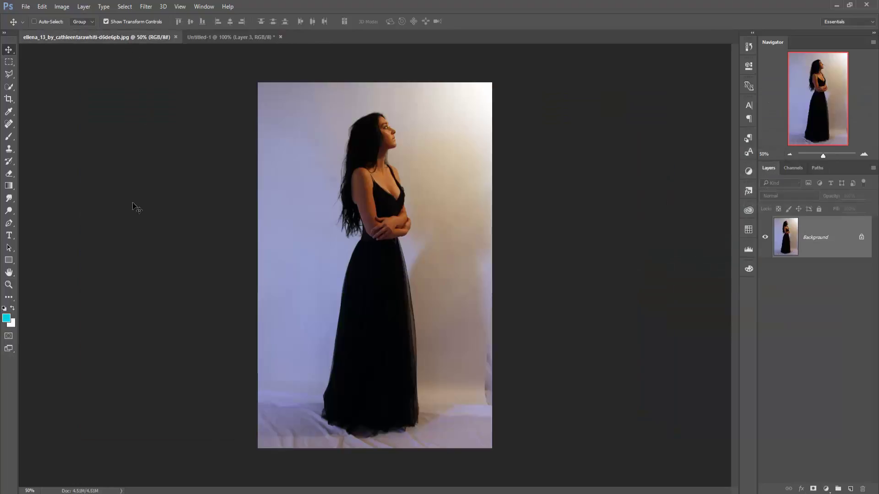
With the Pen tool at 200% zoom, start the path at the dress hem and trace up its left edge
click(6, 225)
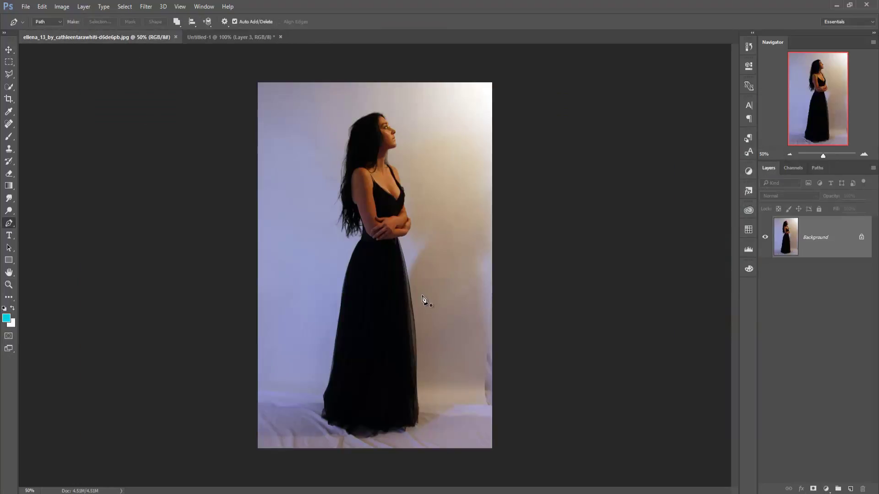
key(ctrl+plus)
key(ctrl+plus)
key(ctrl+plus)
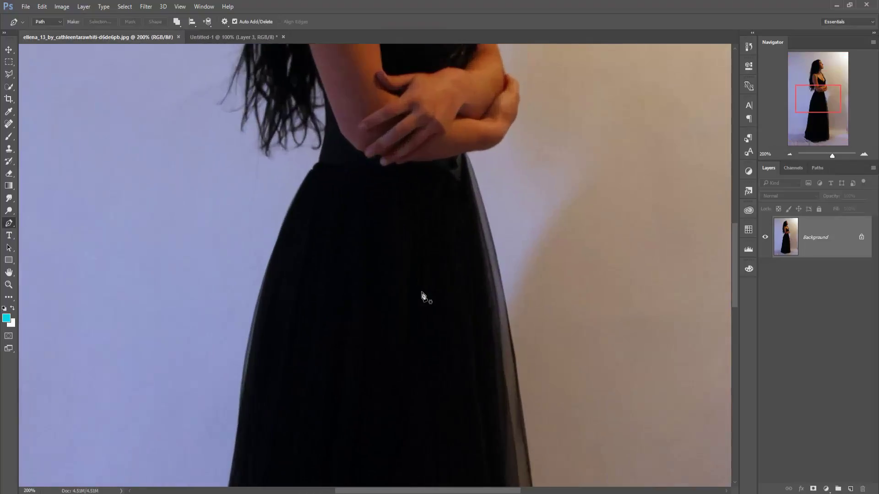
drag(426, 351, 430, 157)
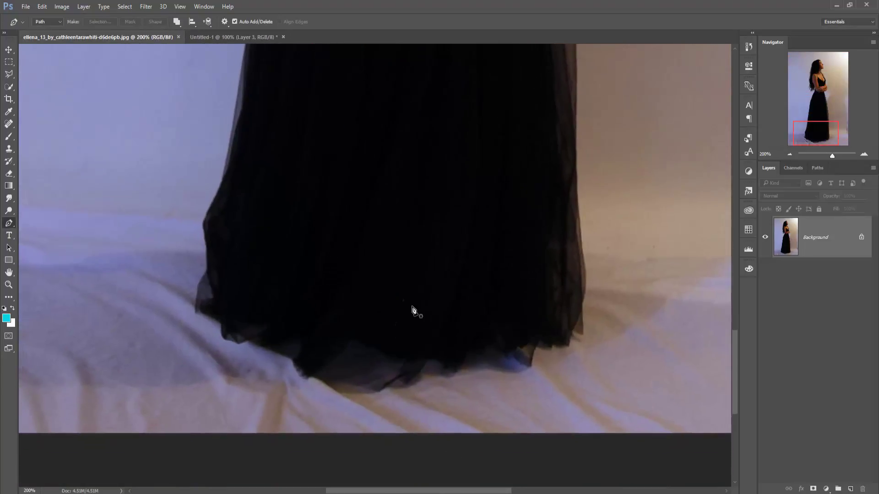
click(449, 377)
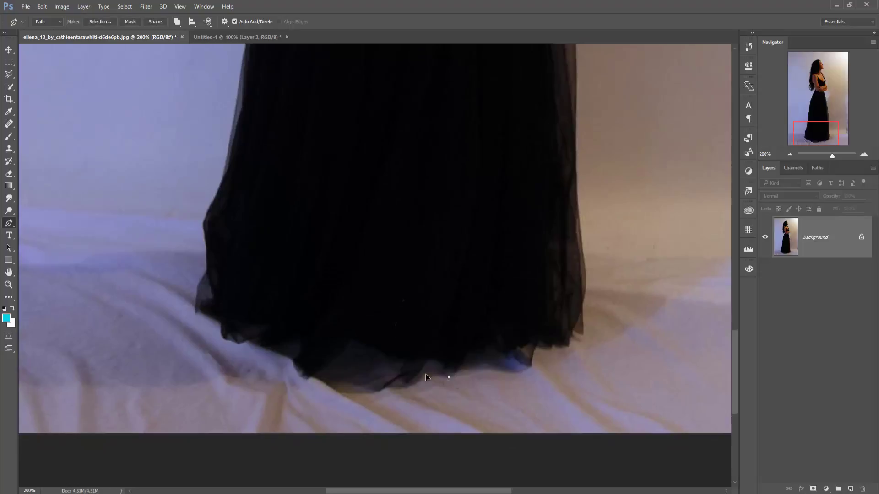
drag(402, 386, 205, 225)
scroll(369, 261, up, 5)
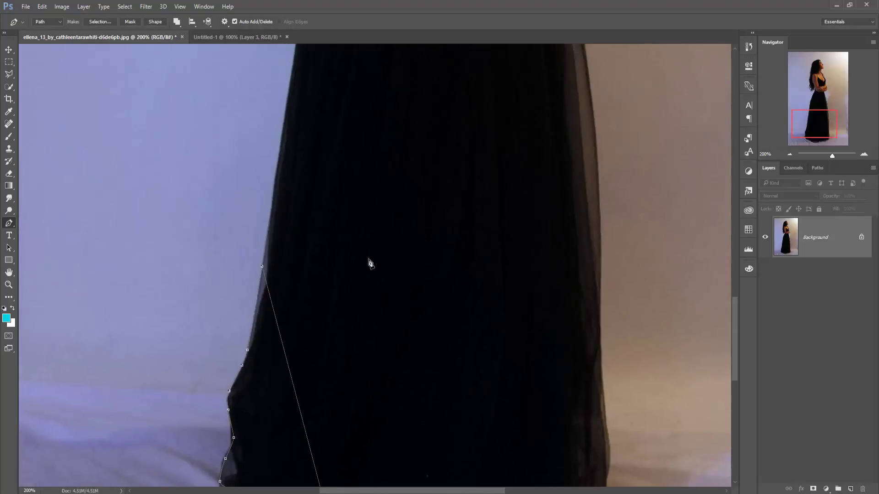
scroll(357, 284, up, 3)
click(279, 401)
click(295, 298)
click(301, 249)
click(308, 188)
click(317, 136)
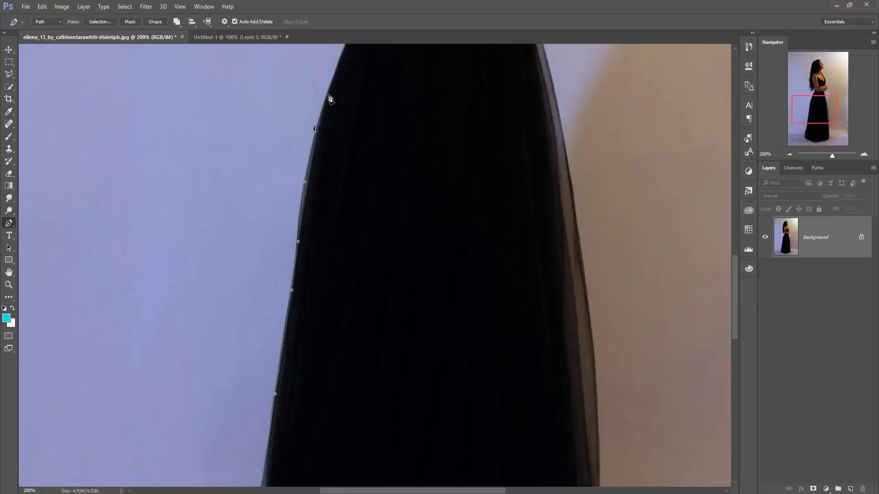
click(337, 89)
Continue the path up the dress to the waist and along the hair edge
drag(364, 281, 377, 493)
click(370, 248)
click(386, 225)
click(392, 218)
click(396, 195)
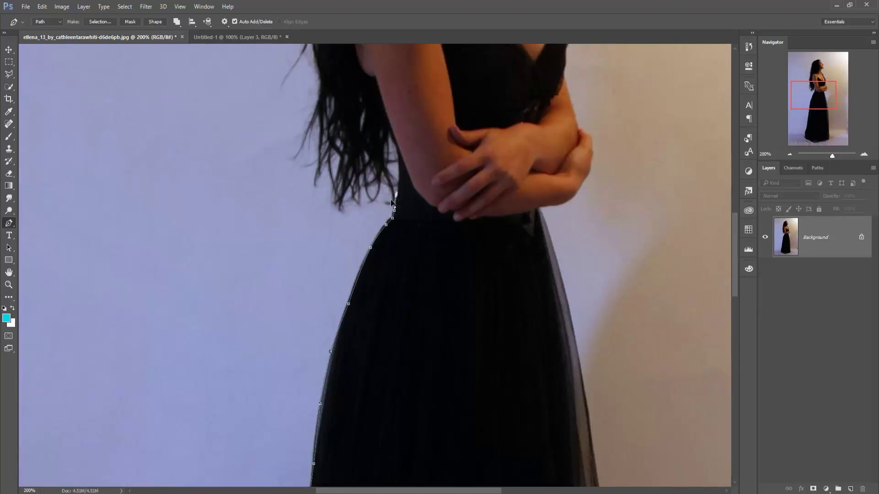
click(317, 73)
drag(318, 73, 402, 327)
click(401, 310)
click(394, 251)
click(404, 157)
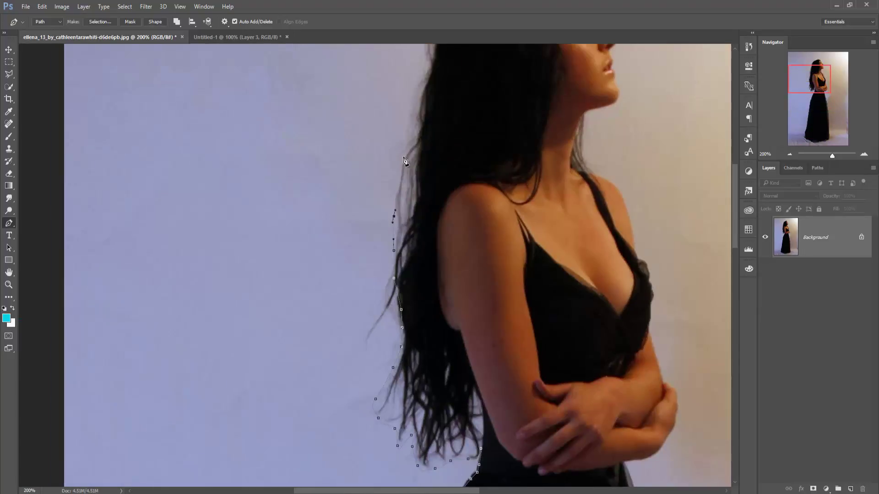
click(414, 104)
Trace the path around the top of the head, down the forehead, nose, lips and chin
drag(425, 78, 448, 277)
click(513, 182)
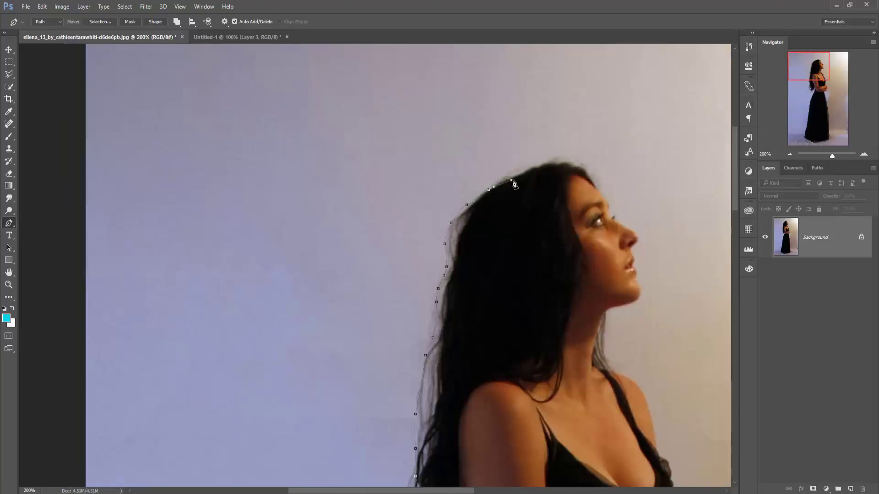
click(549, 166)
click(570, 164)
click(596, 188)
drag(602, 214, 510, 214)
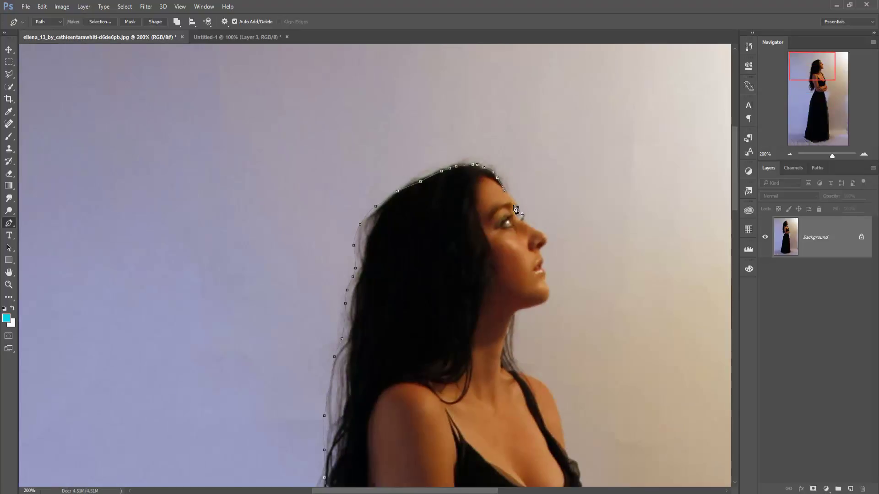
click(521, 218)
mouse_move(543, 231)
mouse_down()
mouse_move(547, 239)
mouse_move(471, 161)
mouse_up()
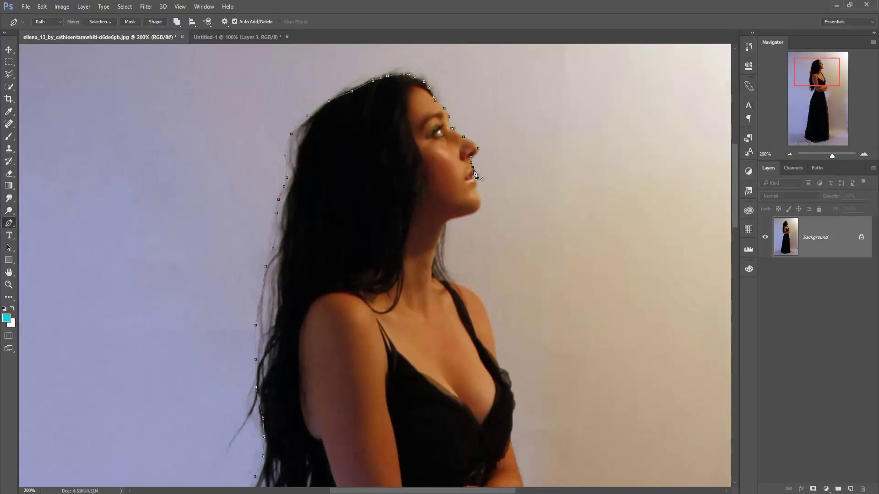
click(473, 175)
click(475, 183)
drag(479, 208, 477, 214)
Trace the path down the neck and shoulder, along the chest, and around the forearm and hand
click(462, 215)
click(444, 226)
click(443, 241)
click(444, 272)
click(453, 287)
mouse_move(484, 304)
mouse_down()
mouse_move(492, 316)
mouse_move(368, 139)
mouse_up()
click(388, 202)
click(395, 224)
click(395, 259)
click(393, 275)
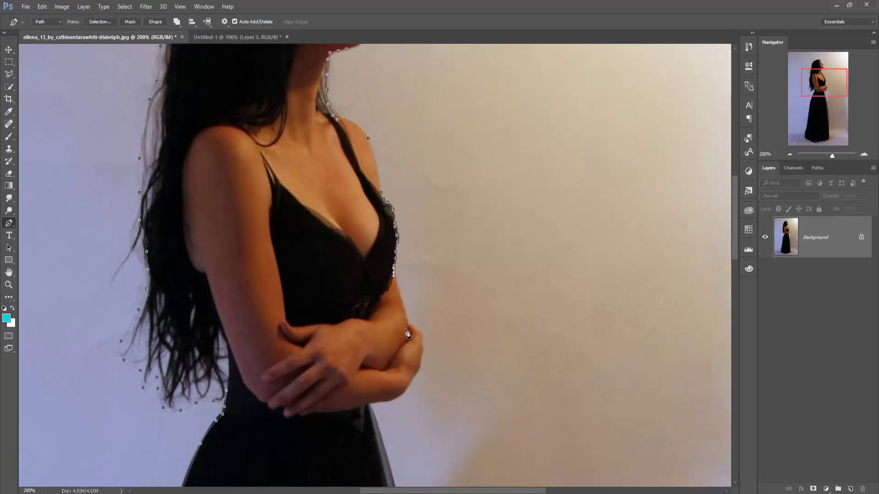
click(422, 343)
click(421, 360)
click(411, 382)
click(403, 396)
click(367, 403)
Trace down the dress's right side and along the hem to close the outline
drag(392, 399, 373, 221)
click(396, 414)
drag(379, 347, 388, 385)
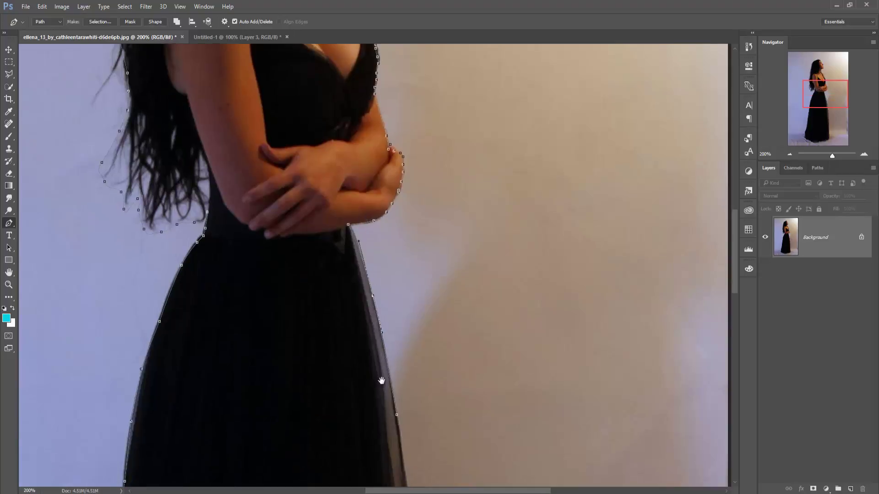
scroll(382, 380, down, 5)
click(402, 393)
scroll(402, 396, down, 5)
click(408, 288)
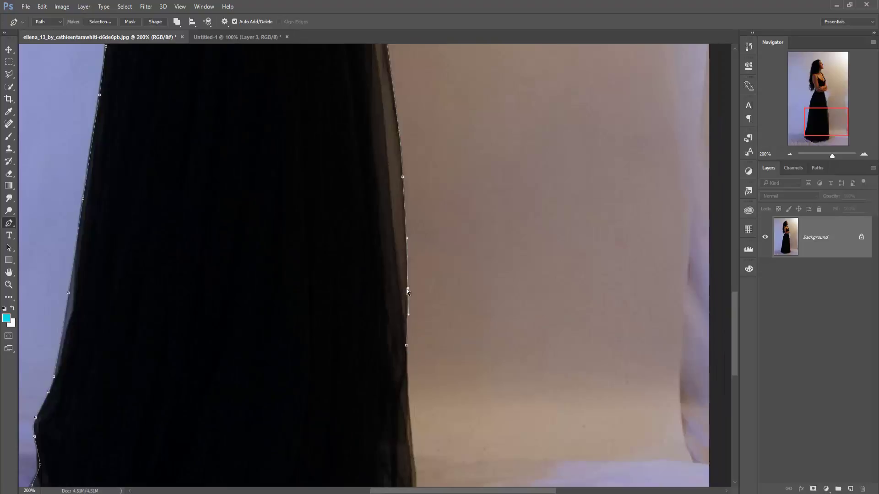
scroll(408, 288, down, 5)
click(403, 207)
click(402, 231)
click(406, 272)
drag(410, 303, 412, 312)
click(406, 364)
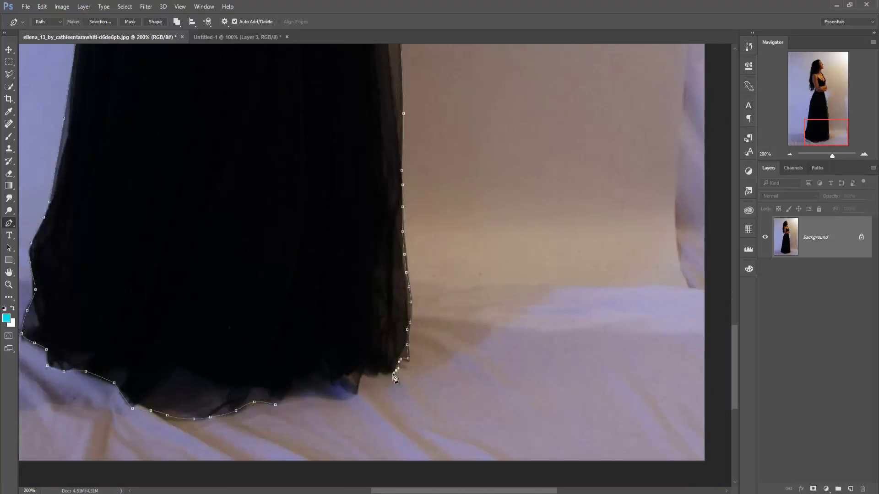
click(354, 388)
click(302, 398)
key(ctrl+minus)
Convert the finished woman outline path into a selection with Make Selection
key(ctrl+0)
right_click(379, 257)
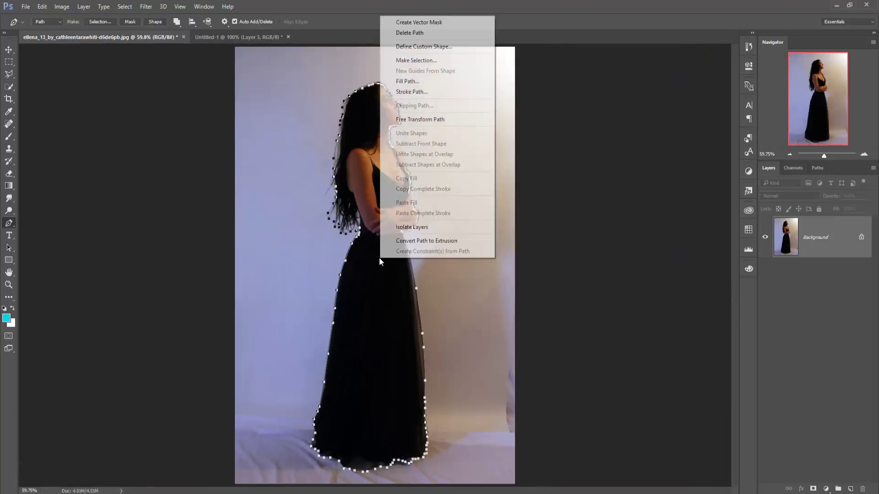
click(434, 61)
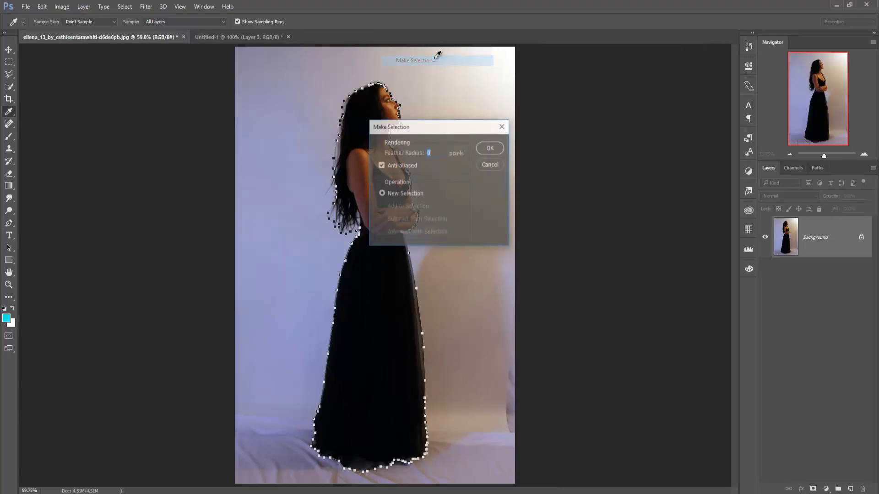
click(483, 151)
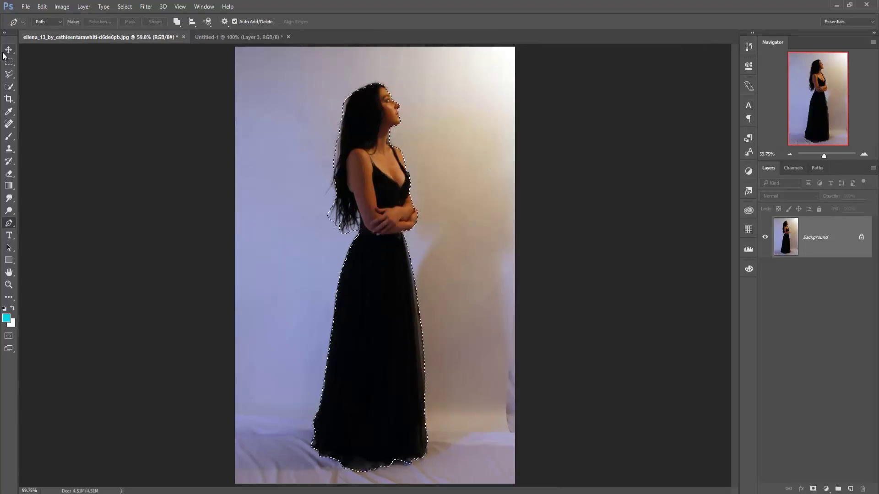
Move the selected woman into Untitled-1, close her source photo, and put Layer 4 on top
key(v)
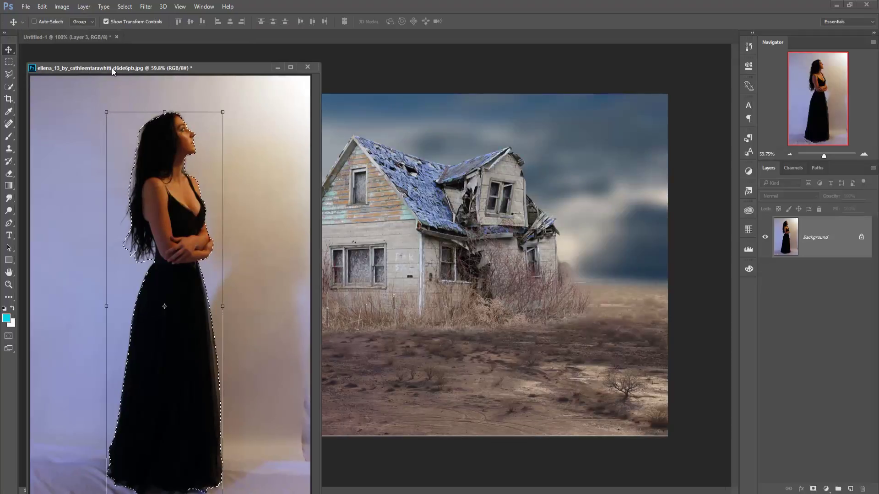
drag(74, 37, 488, 82)
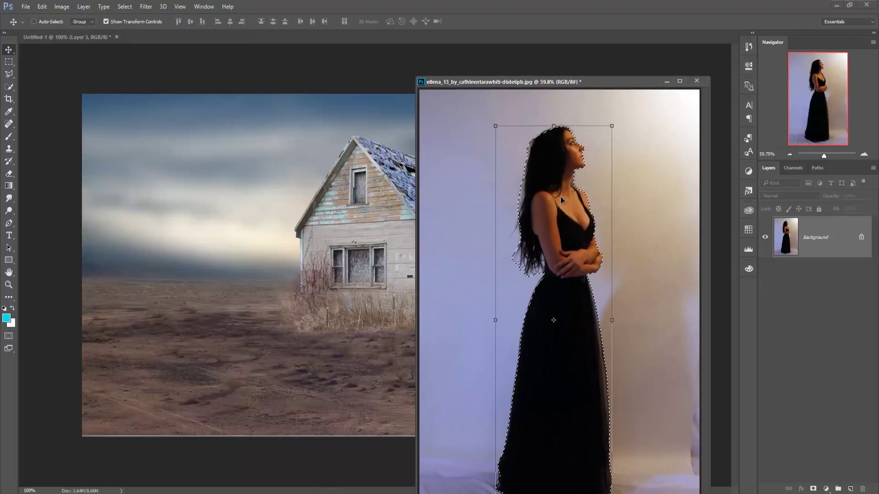
drag(560, 196, 294, 210)
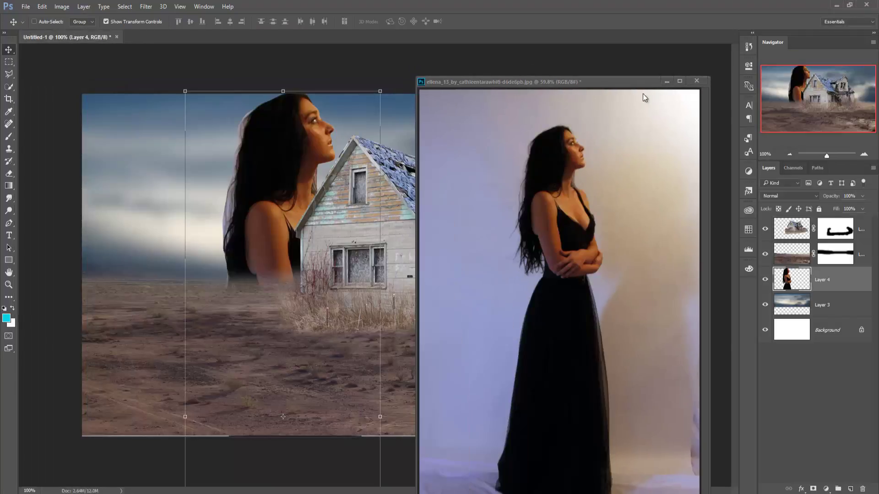
click(697, 80)
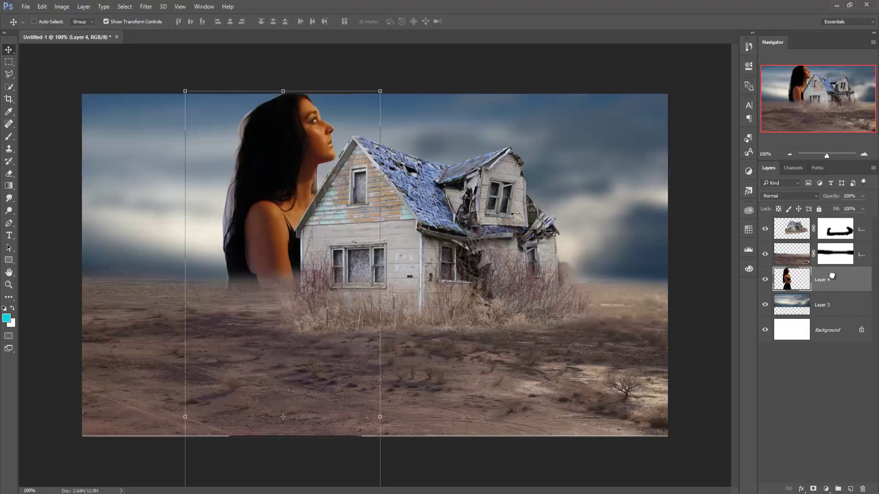
drag(832, 275, 829, 219)
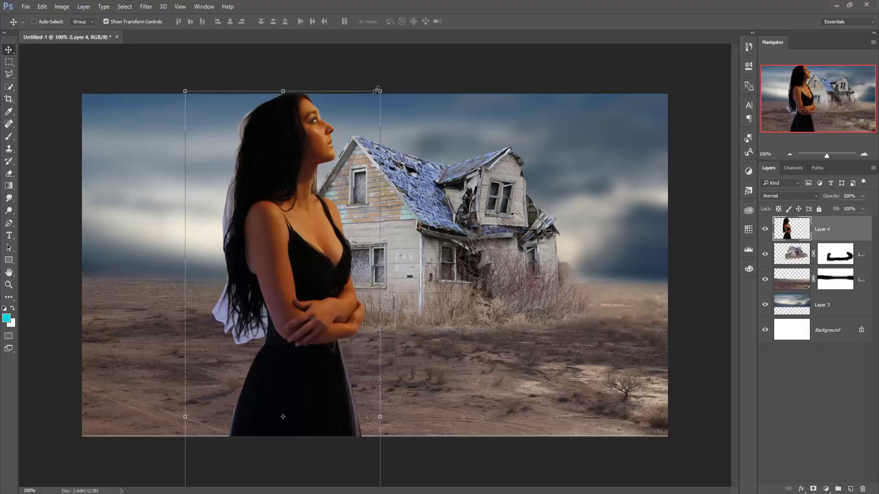
Scale Layer 4 to about 17.5% and place the woman on the ground left of the house
drag(379, 90, 317, 294)
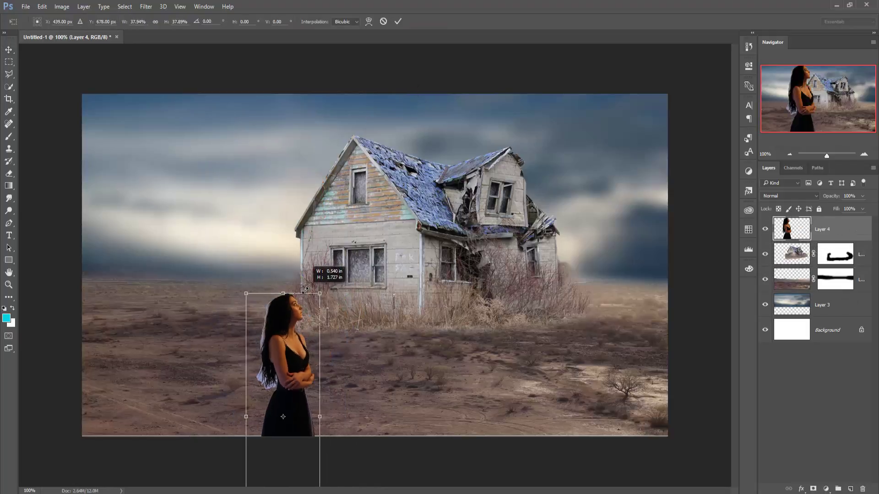
mouse_move(296, 327)
mouse_down()
mouse_move(239, 205)
mouse_move(243, 239)
mouse_up()
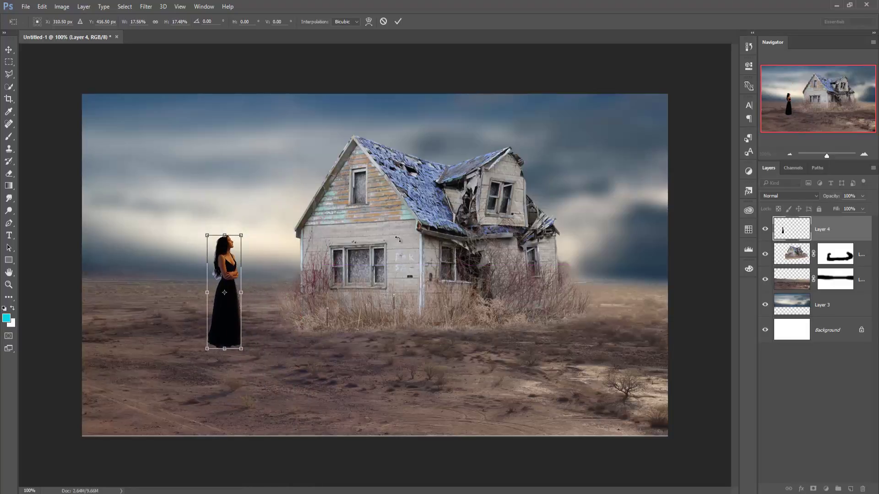
drag(232, 314, 261, 359)
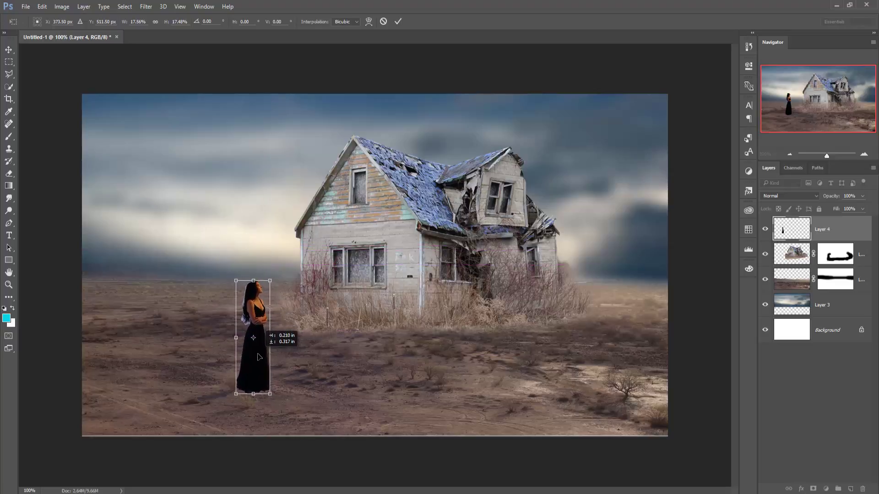
drag(261, 359, 229, 347)
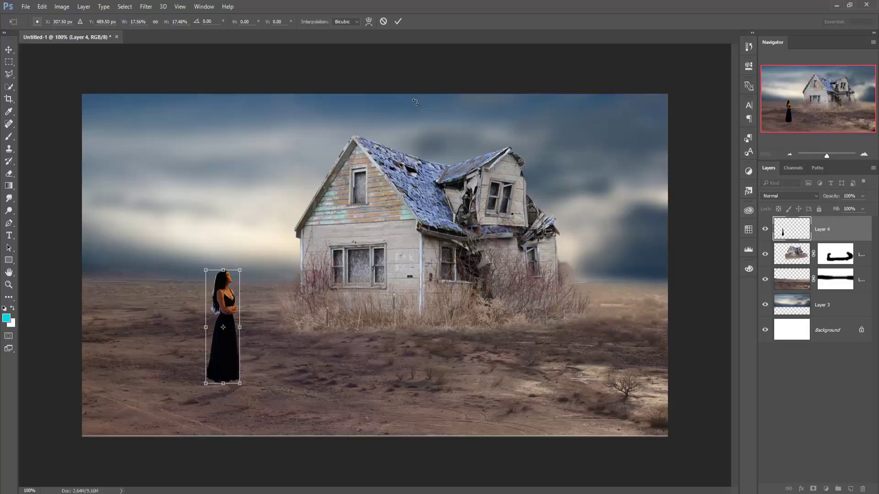
key(Return)
click(146, 6)
In Camera Raw, set Temperature -8, Shadows +100, Vibrance -43 and Exposure +0.90 for the woman
click(156, 63)
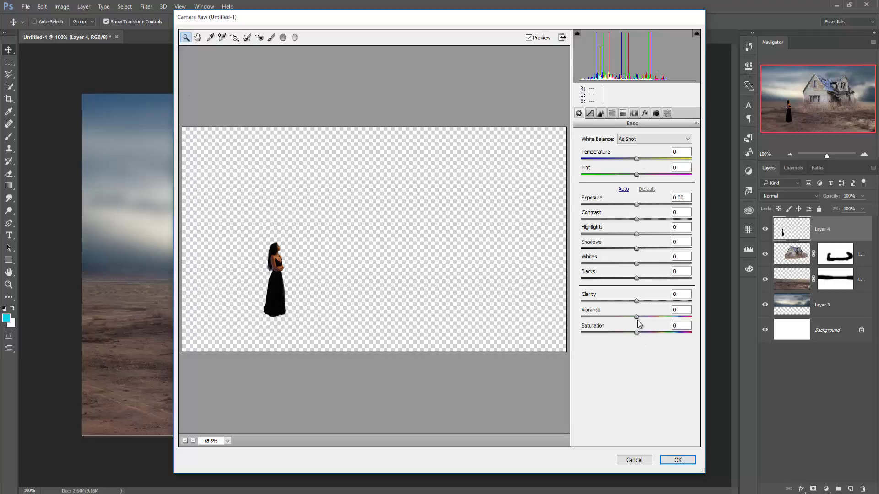
drag(636, 317, 625, 317)
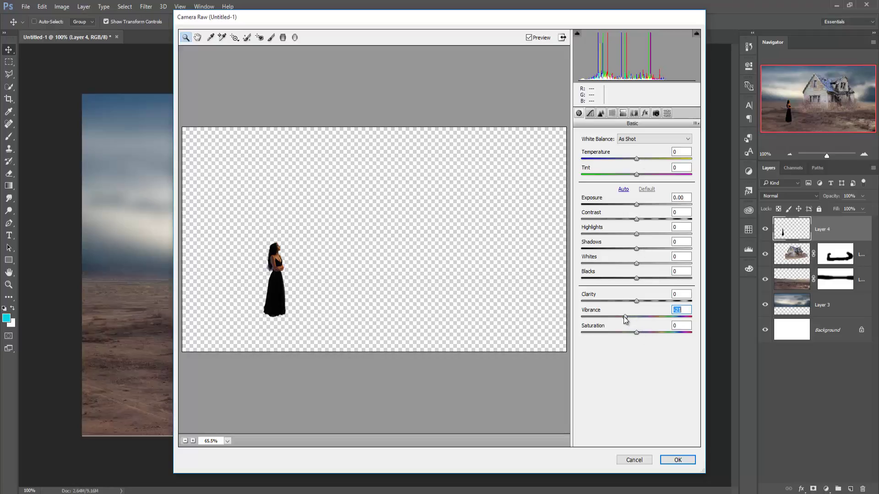
drag(636, 159, 633, 158)
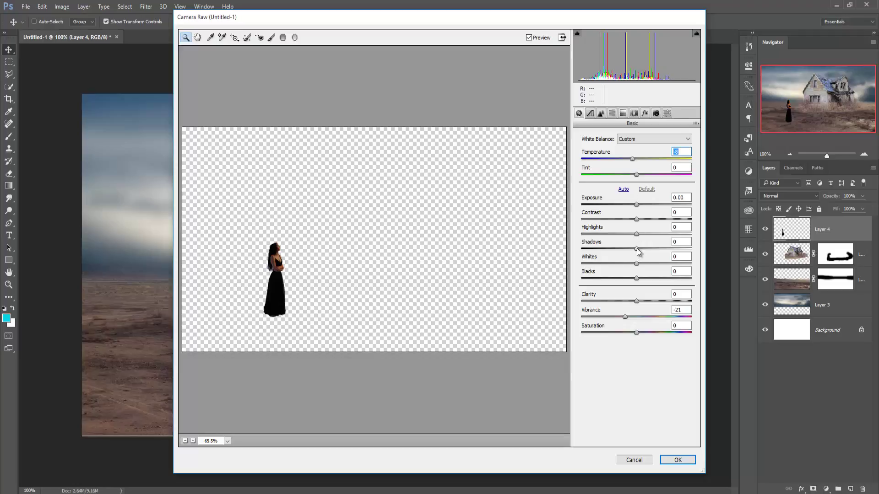
drag(637, 248, 691, 248)
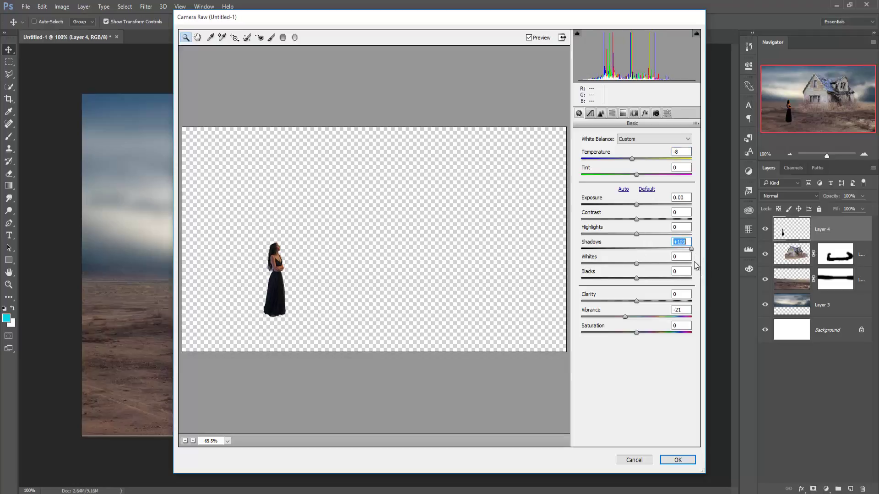
drag(625, 317, 617, 317)
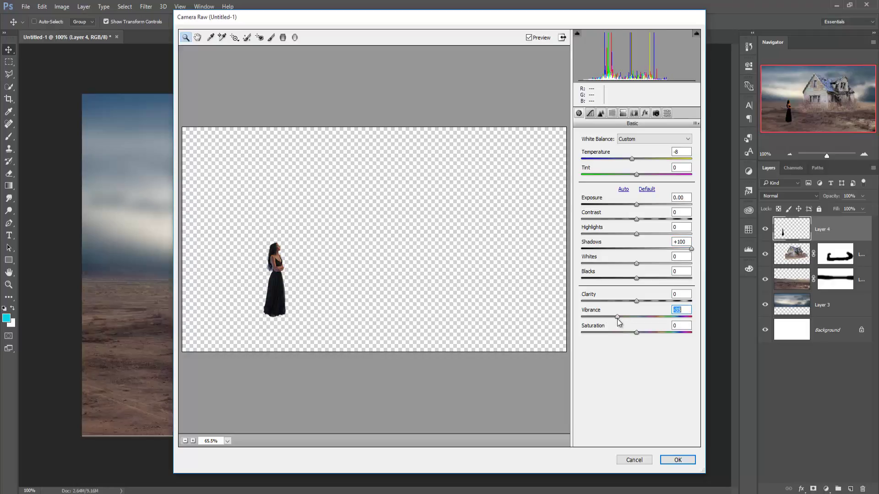
drag(618, 317, 634, 331)
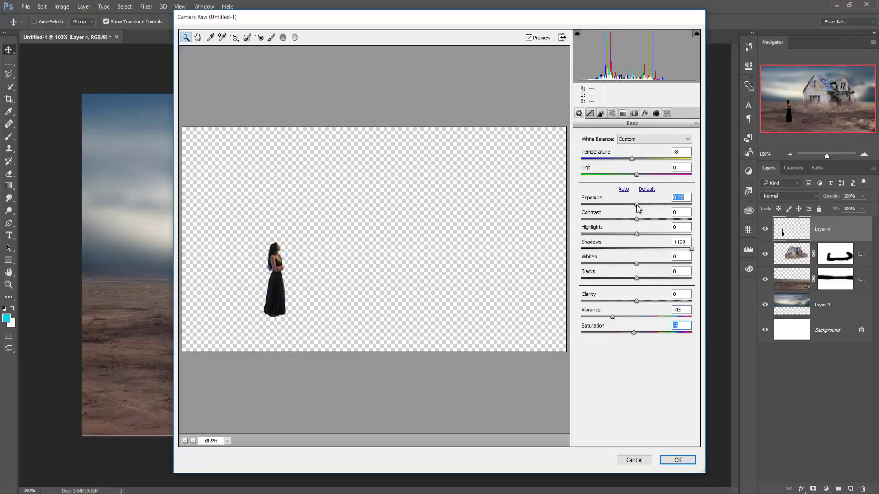
drag(640, 208, 650, 212)
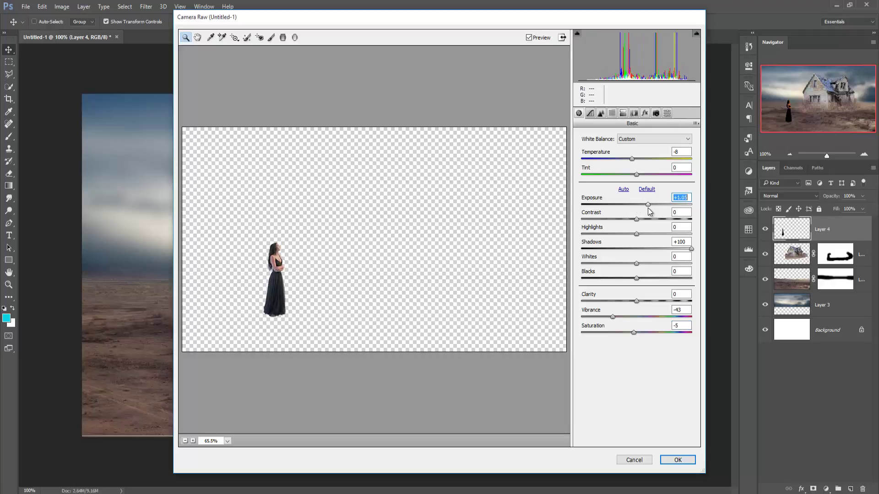
Give the split-toning highlights Hue 177 and Saturation 13, then apply Camera Raw
click(623, 113)
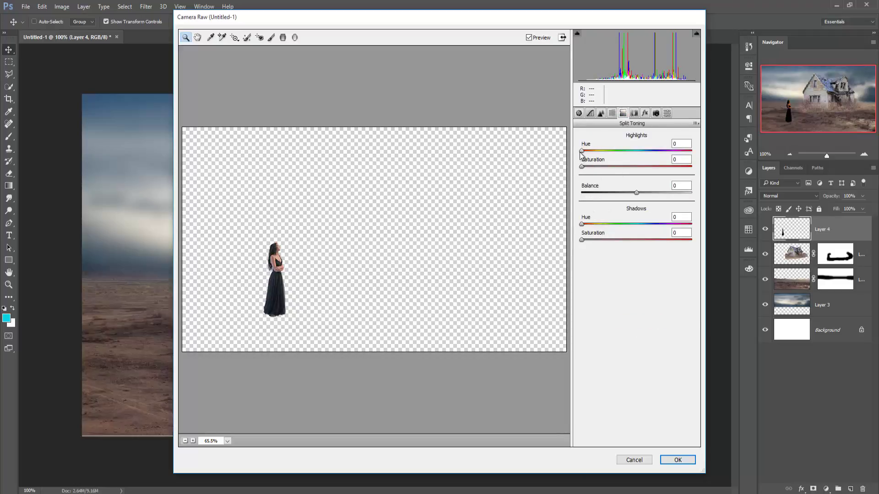
drag(582, 151, 635, 152)
drag(593, 169, 598, 172)
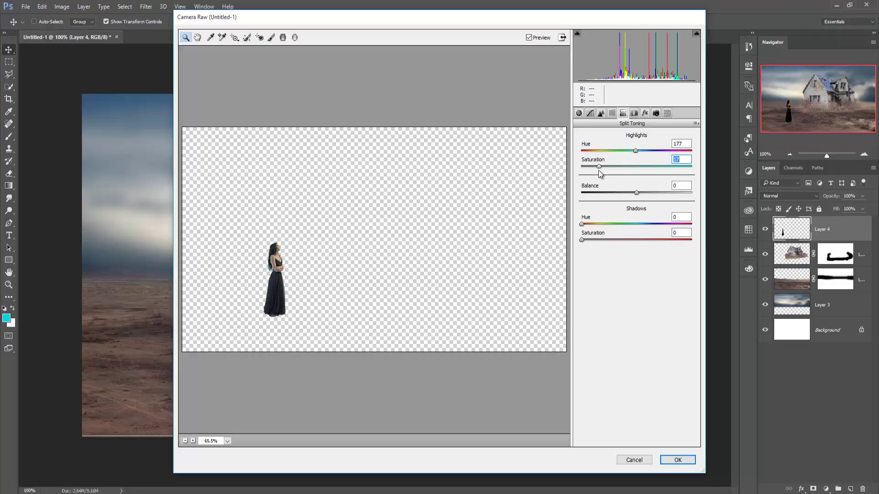
click(674, 461)
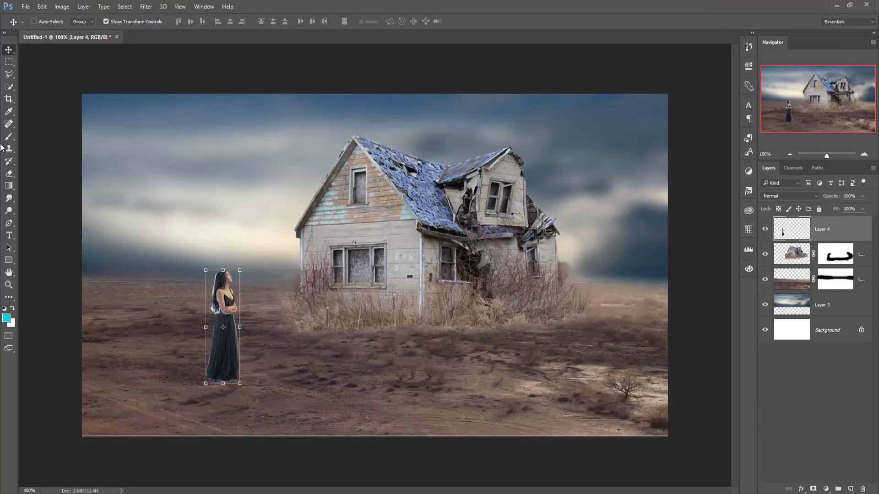
Quick-select the woman and refine her hair edges in Select and Mask with a size-8 brush
click(9, 87)
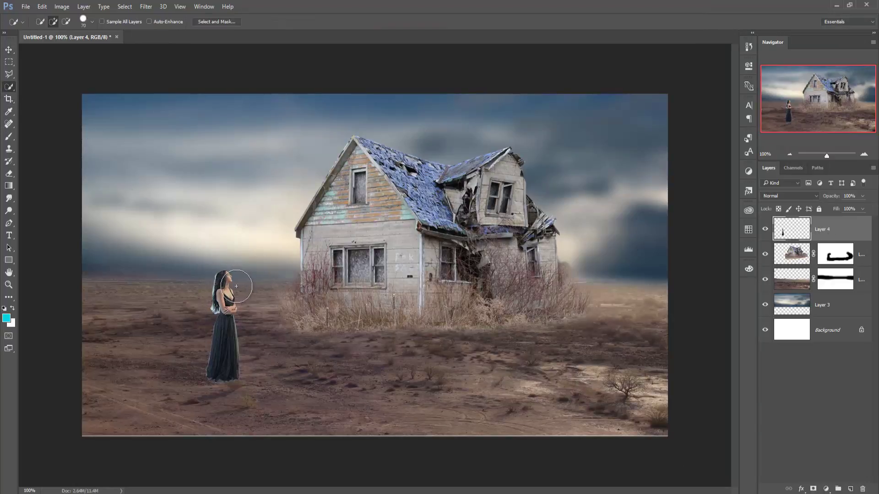
drag(231, 280, 221, 381)
alt+click(237, 370)
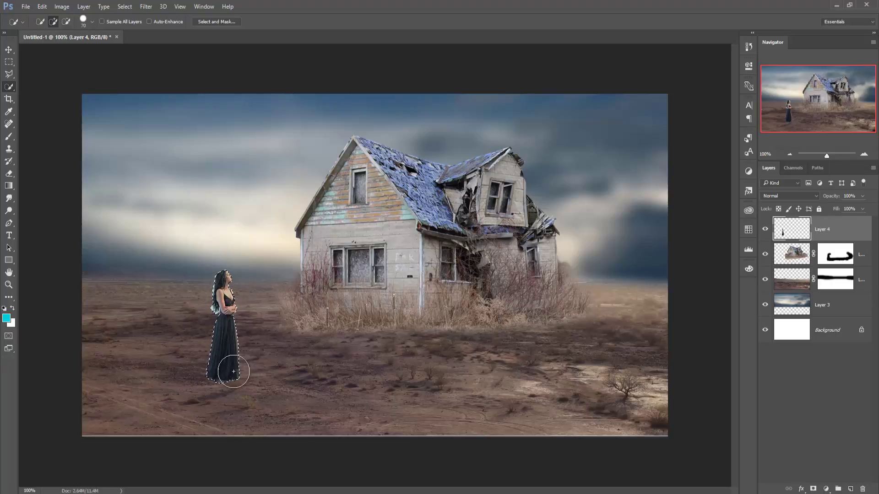
click(214, 21)
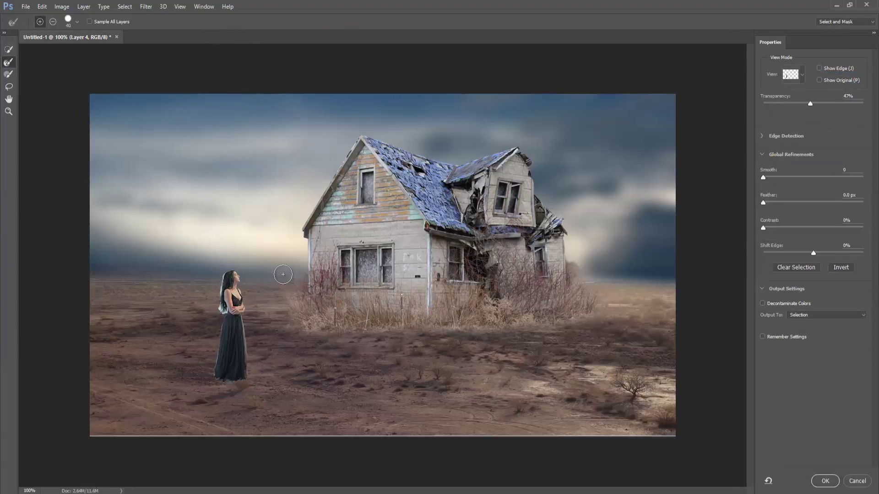
drag(244, 288, 426, 180)
key(ctrl+plus)
key(ctrl+plus)
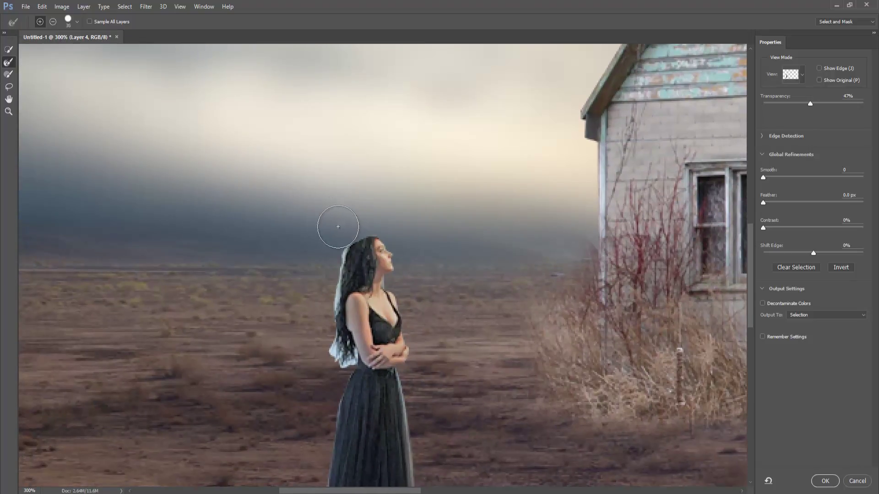
key(bracketleft)
key(bracketleft)
key(bracketleft)
mouse_move(349, 243)
mouse_down()
mouse_move(336, 356)
mouse_move(354, 350)
mouse_move(337, 345)
mouse_move(347, 338)
mouse_up()
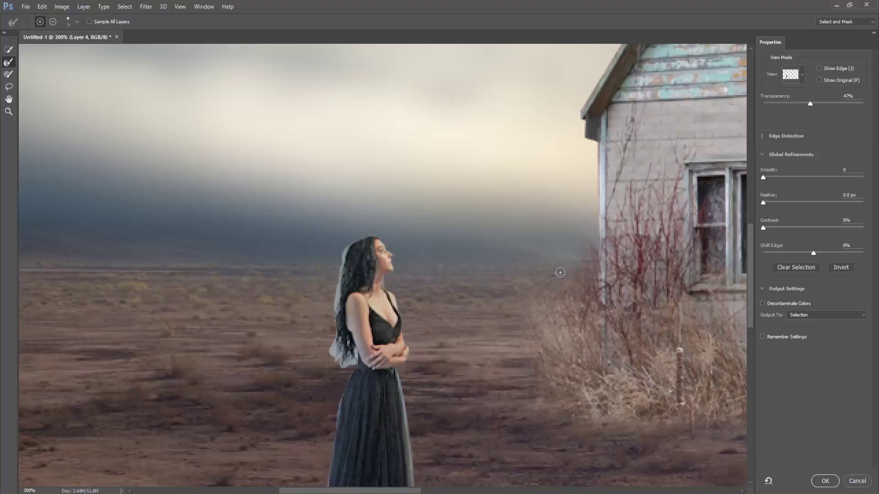
Output the refined cutout to a new layer with Decontaminate Colors enabled
click(813, 315)
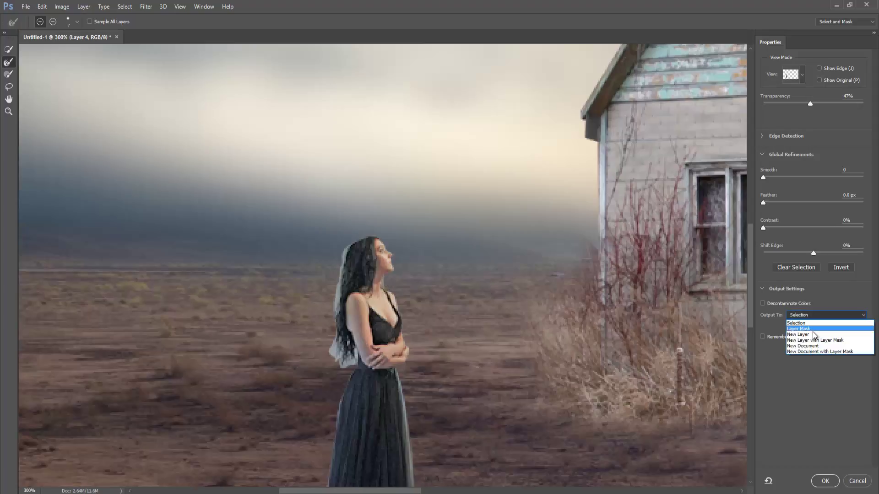
click(812, 332)
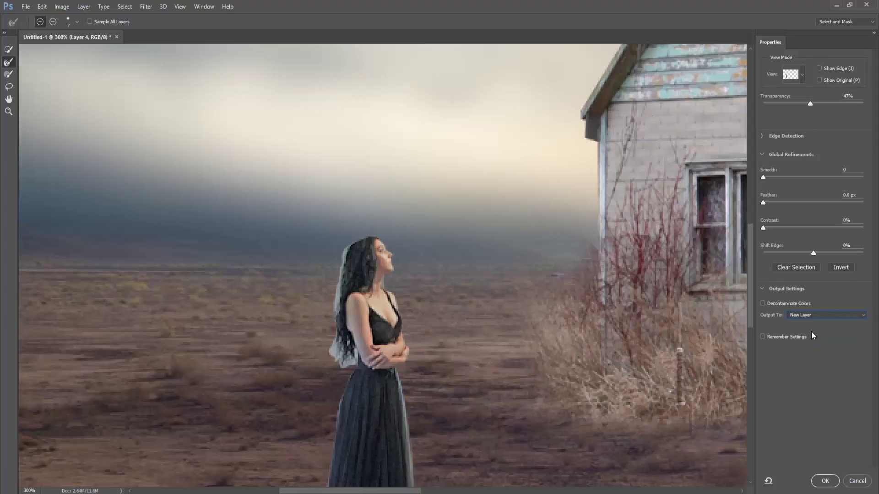
click(763, 303)
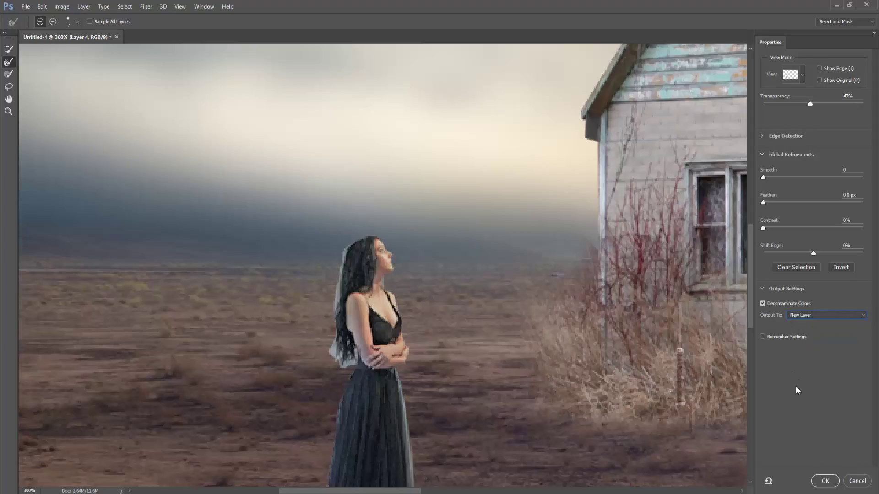
click(825, 481)
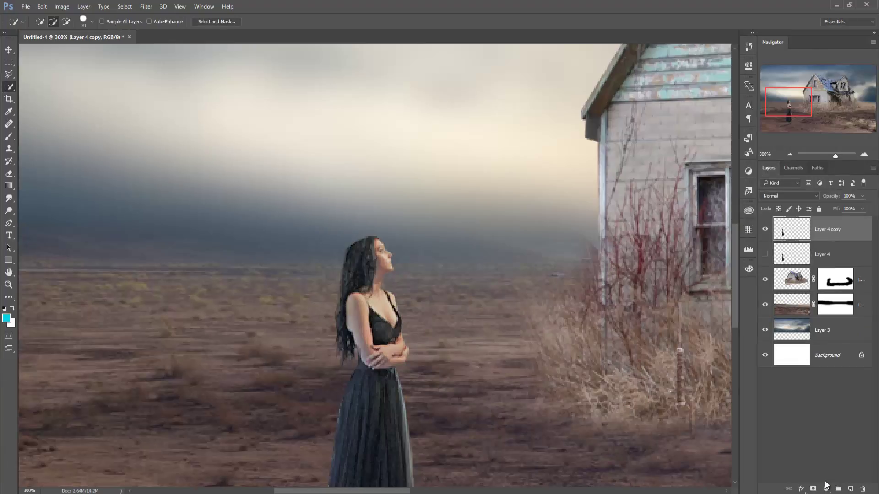
Duplicate the woman cutout layer
click(9, 49)
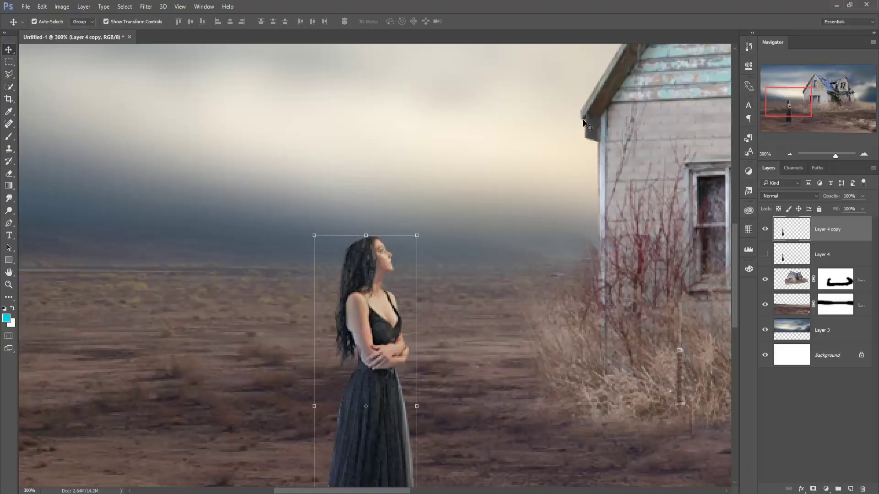
key(ctrl+minus)
key(ctrl+minus)
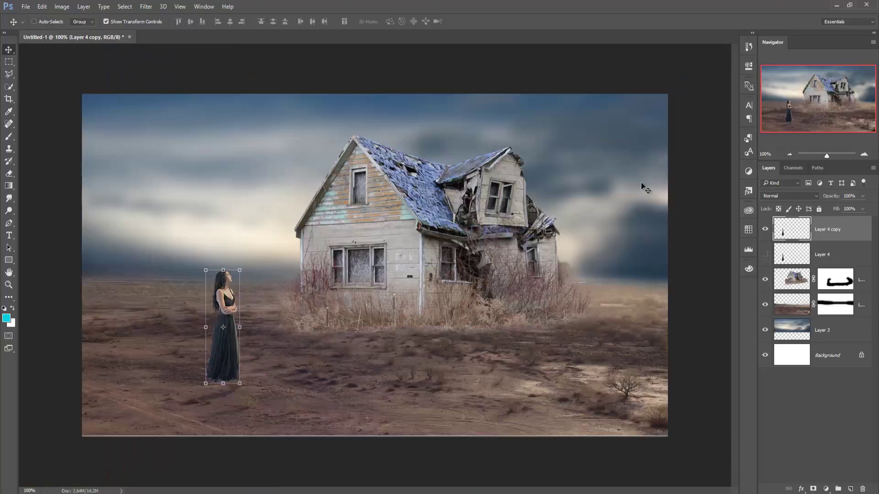
right_click(823, 229)
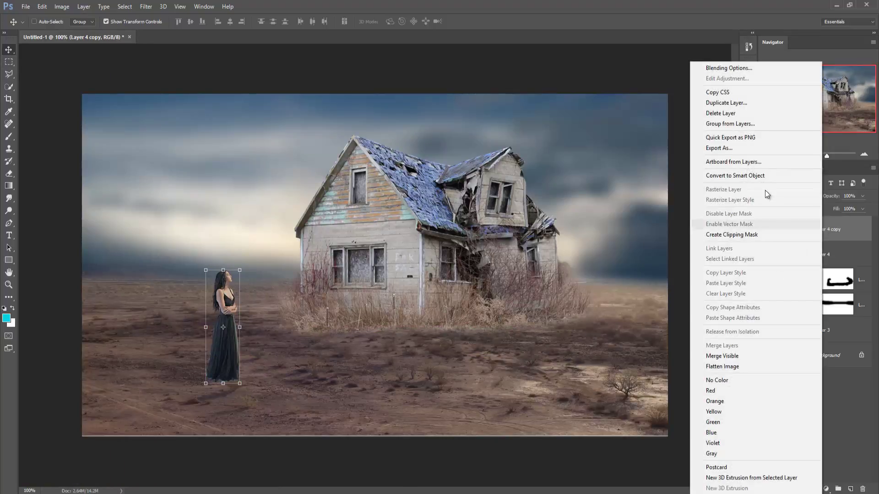
click(726, 103)
click(516, 151)
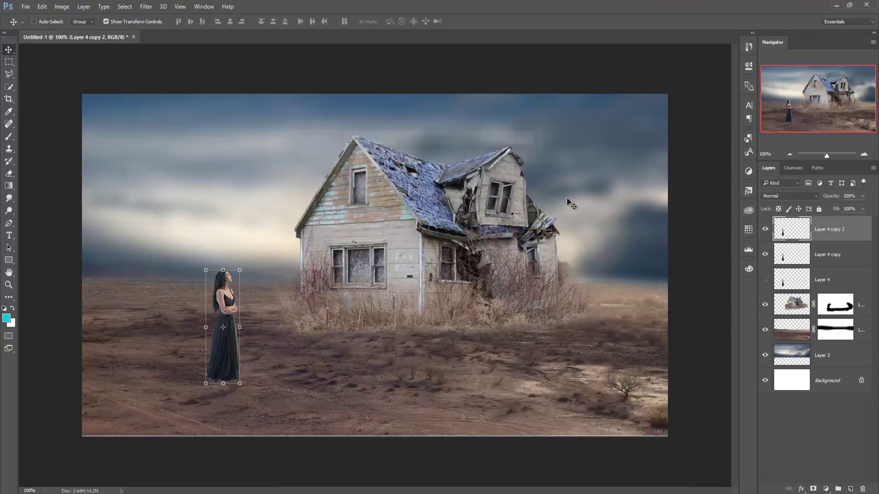
Flip Layer 4 copy vertically and move it below the woman's feet
click(802, 254)
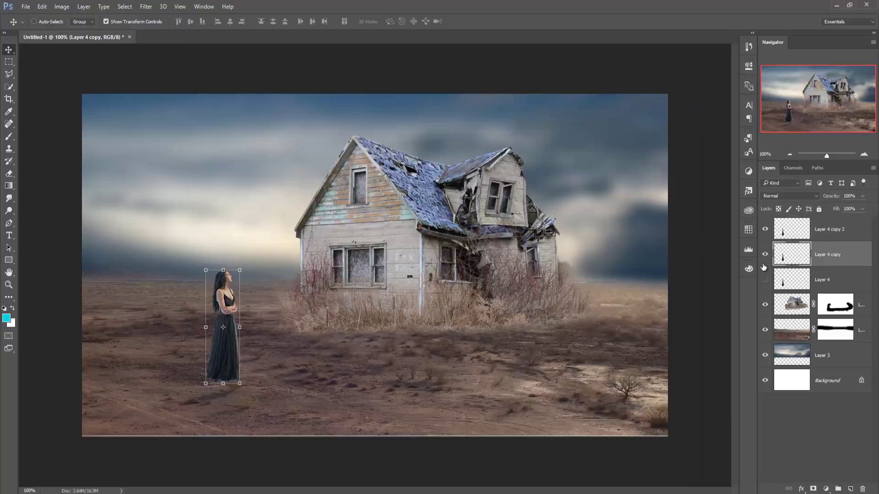
click(42, 8)
mouse_move(55, 201)
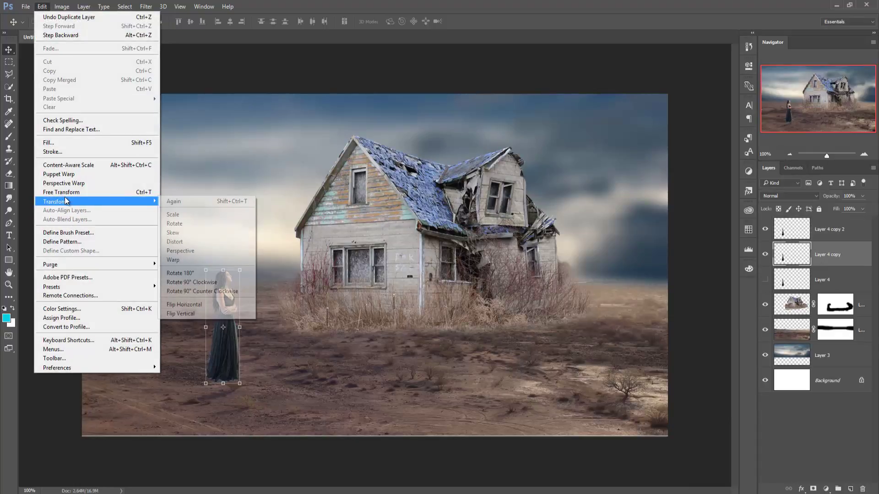
click(190, 313)
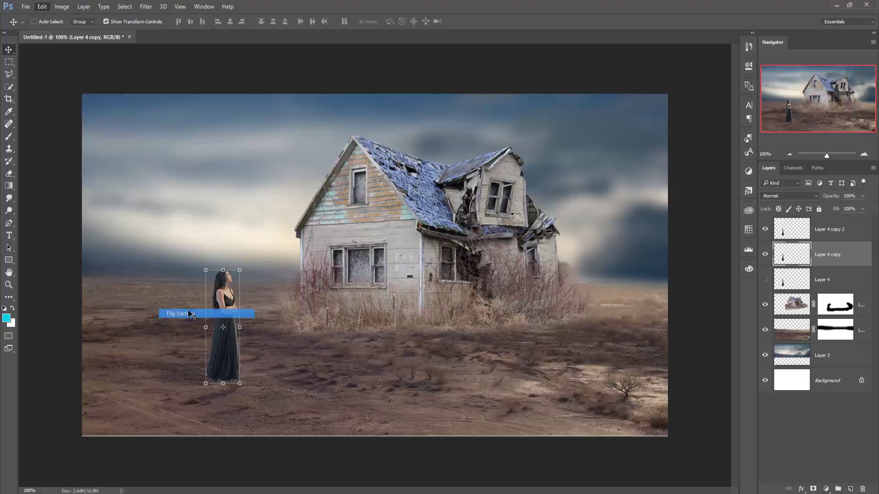
mouse_move(228, 296)
mouse_down()
mouse_move(232, 429)
mouse_move(234, 396)
mouse_move(232, 403)
mouse_up()
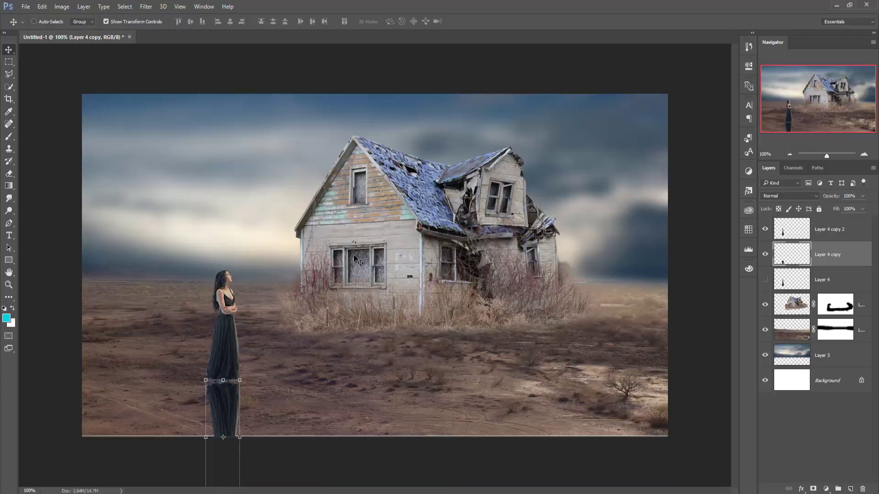
At 66.7% zoom, skew the flipped copy into a long diagonal shadow toward the lower left
key(ctrl+minus)
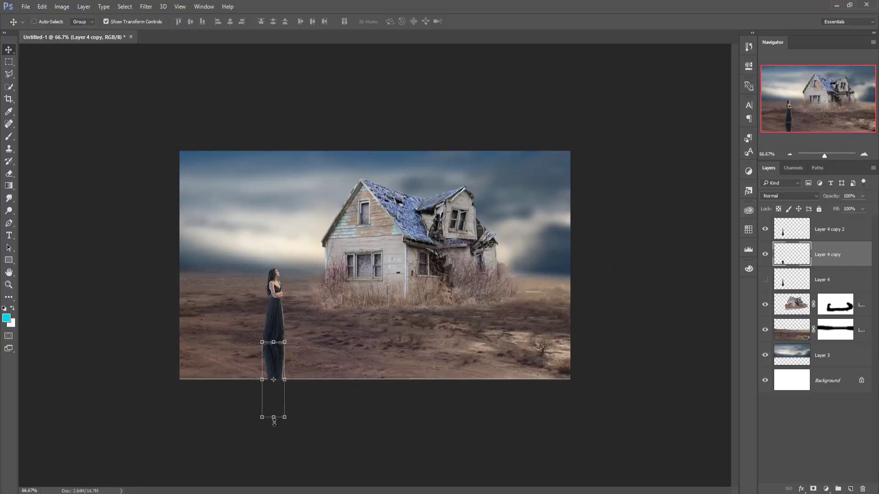
mouse_move(274, 418)
mouse_down()
mouse_move(184, 389)
mouse_move(180, 377)
mouse_move(165, 391)
mouse_up()
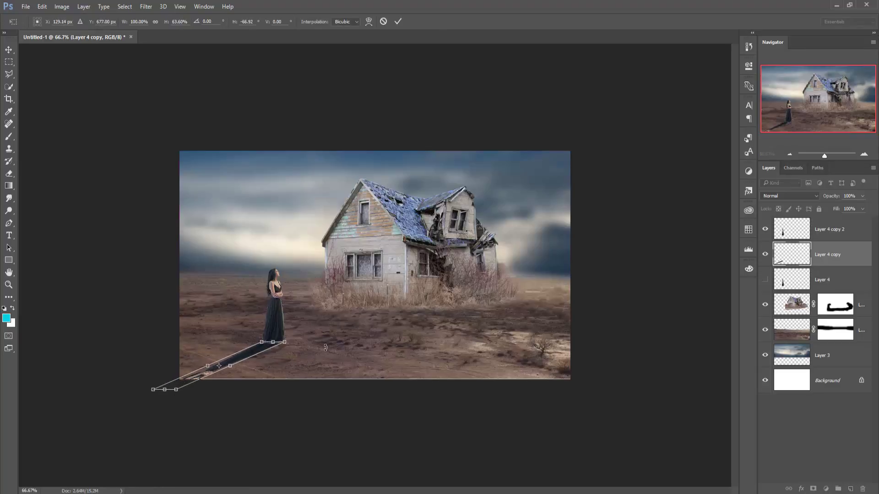
drag(284, 342, 288, 340)
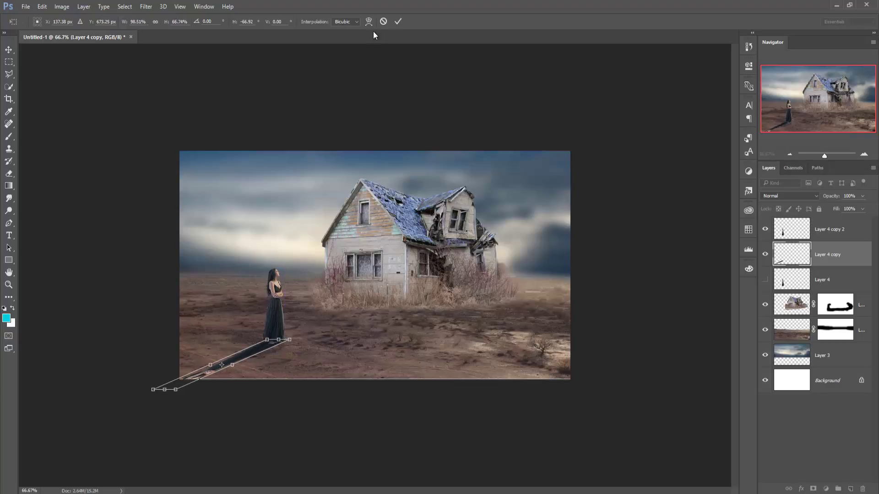
click(398, 22)
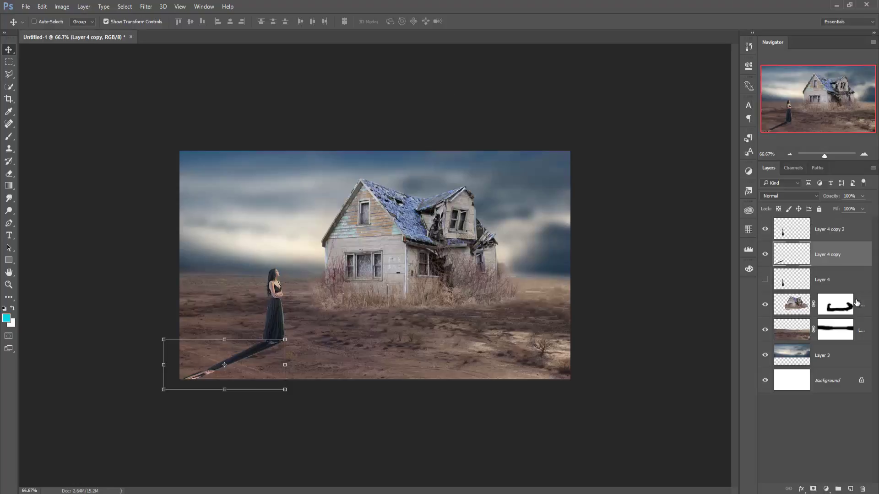
Add a near-black (020202) Color Overlay layer style to the shadow copy
click(801, 489)
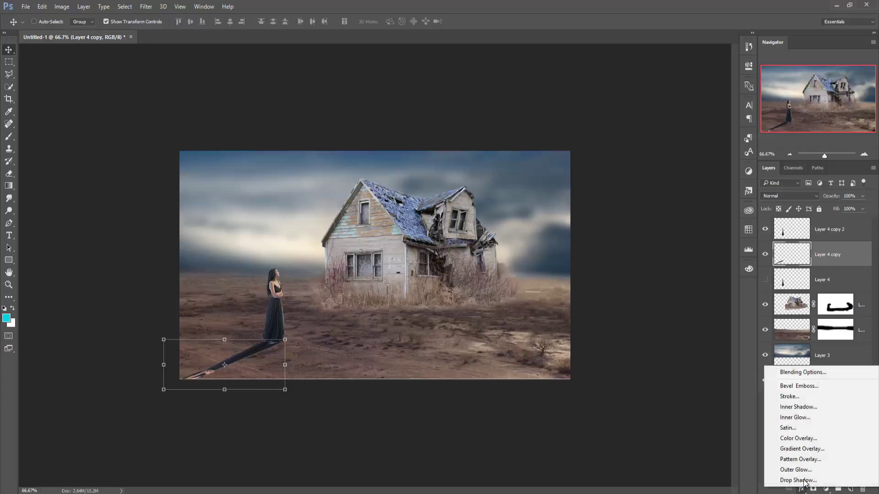
click(801, 439)
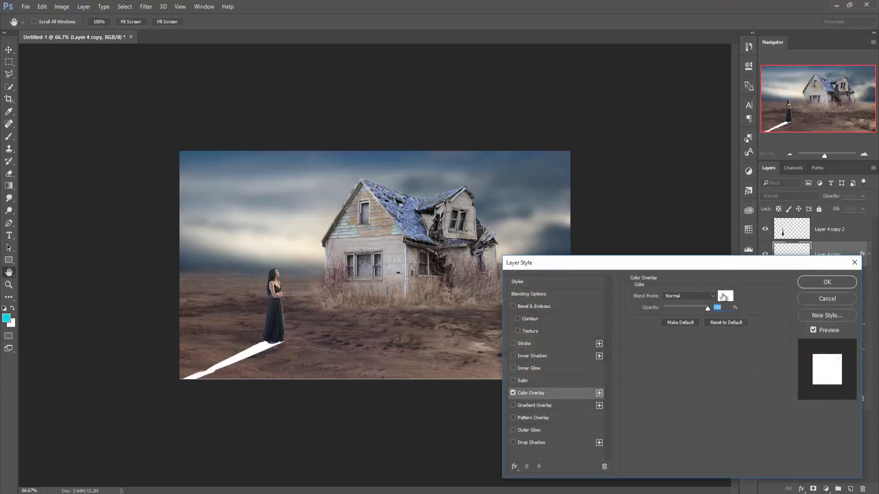
click(725, 295)
click(345, 223)
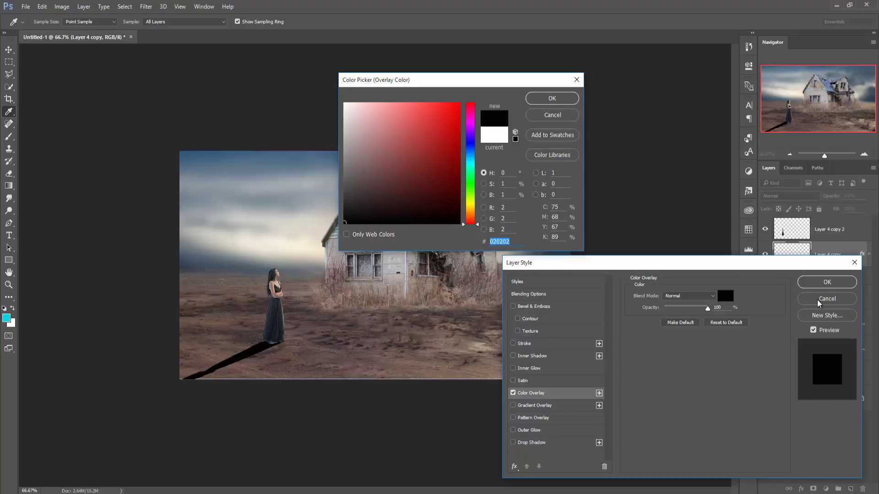
click(555, 99)
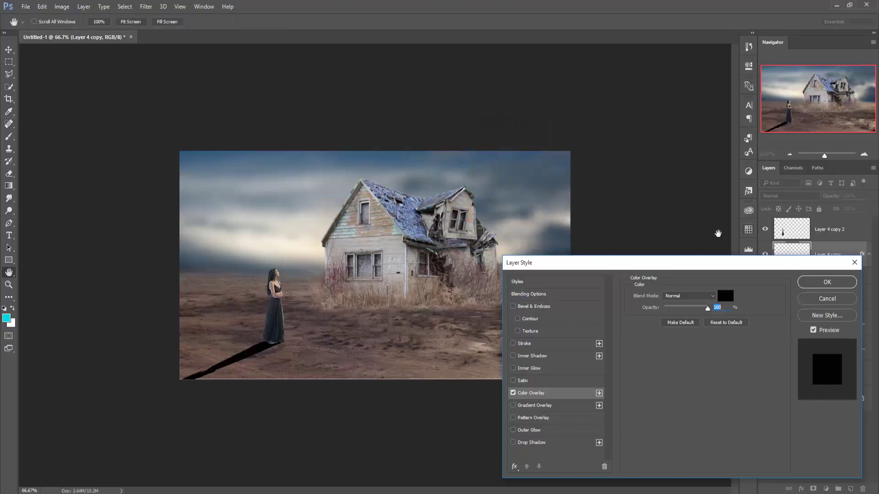
click(817, 284)
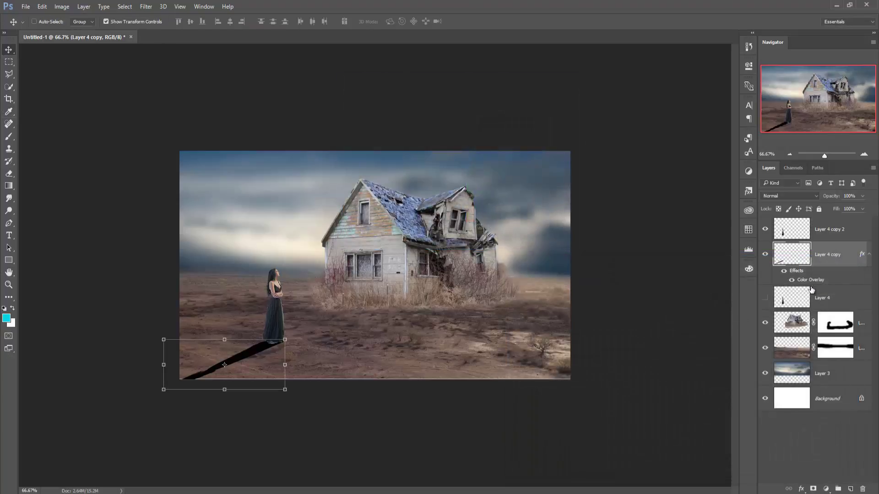
click(146, 7)
mouse_move(152, 111)
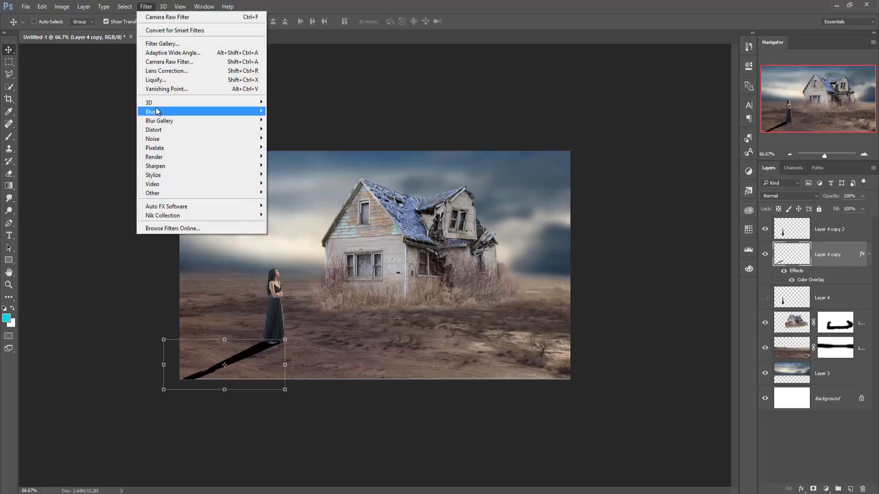
Blur the shadow with a 7-pixel Gaussian Blur, then make house Layer 2 active
click(289, 147)
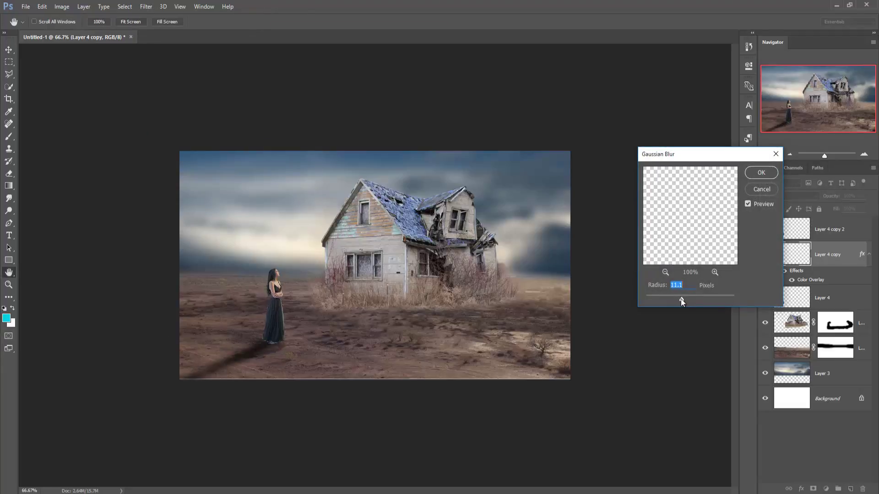
drag(677, 298, 674, 298)
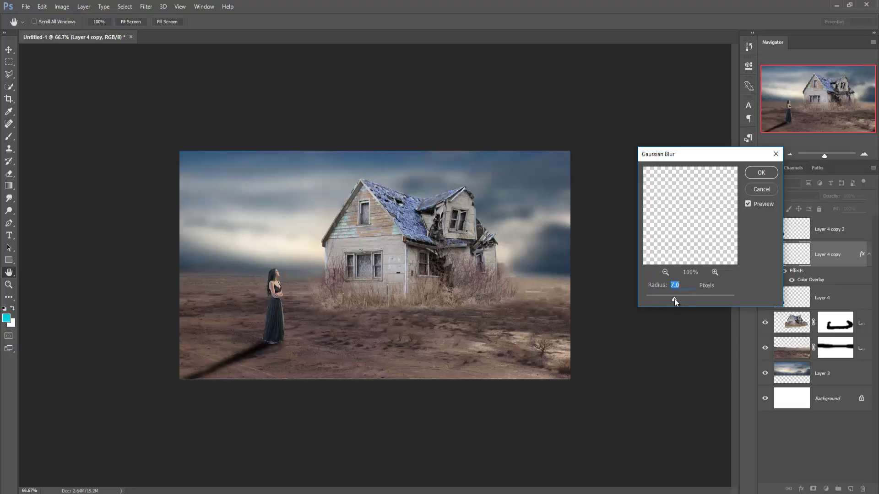
click(760, 172)
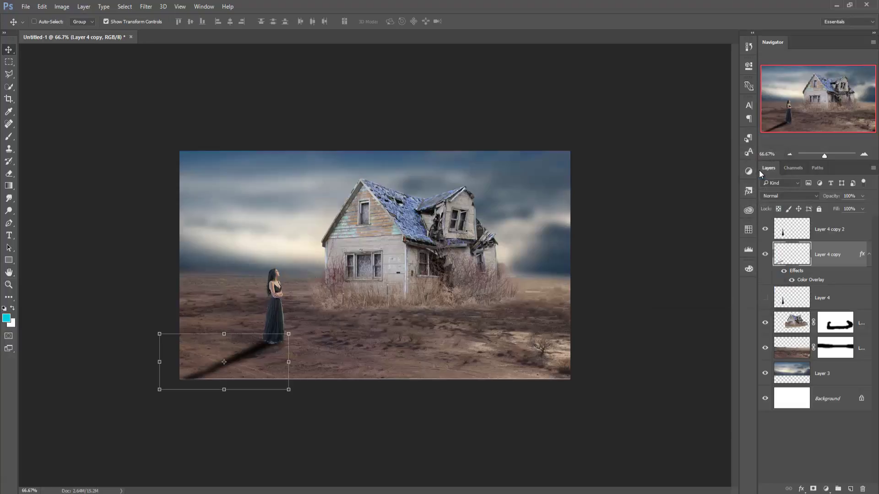
click(799, 325)
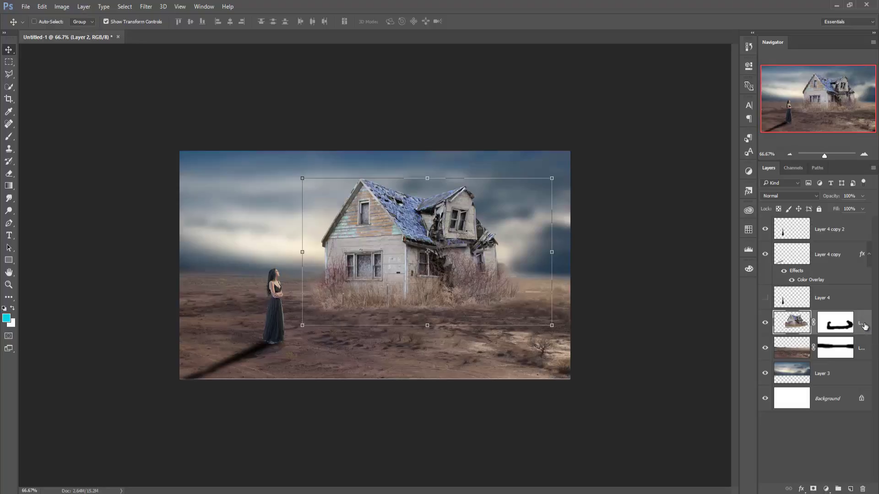
Add a new layer above the house filled with 50% gray
click(851, 488)
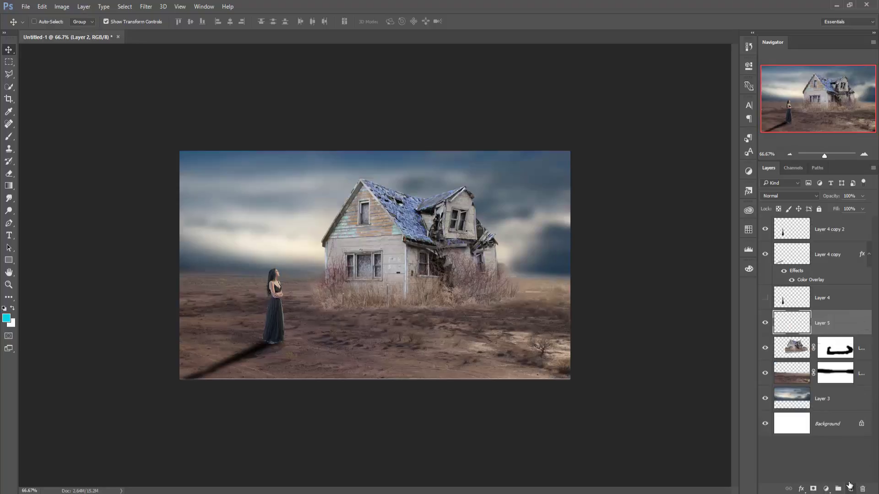
click(42, 7)
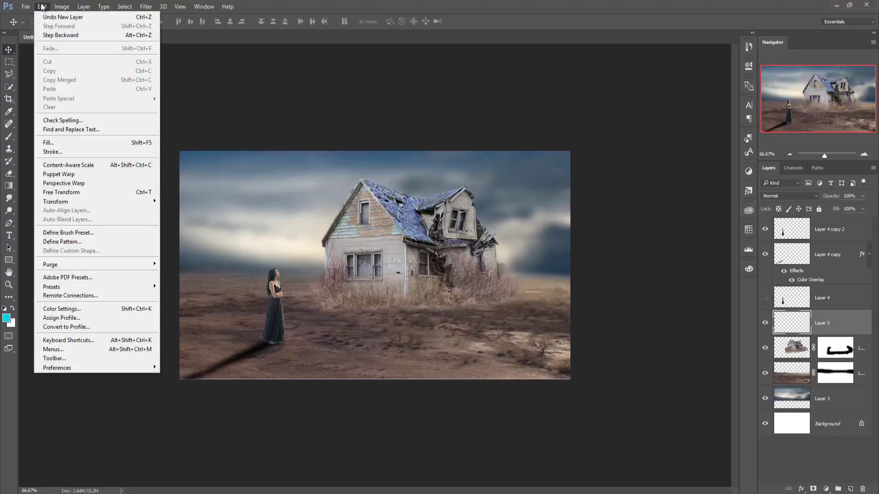
click(50, 142)
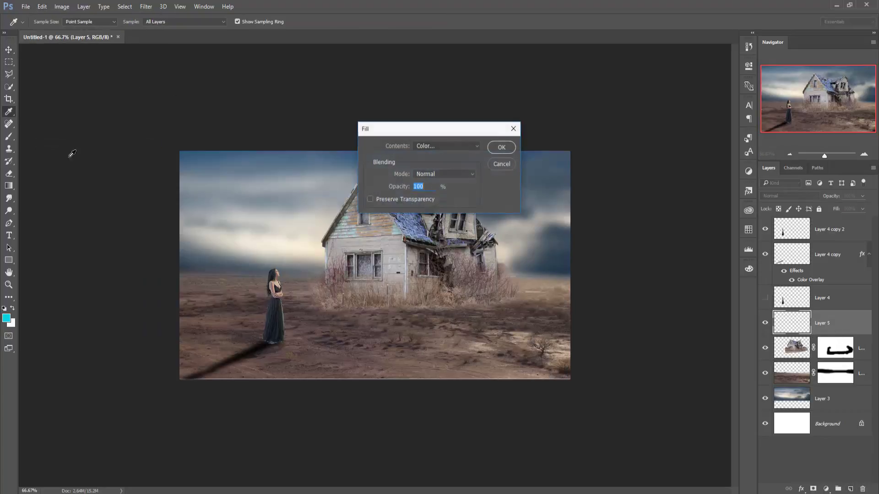
click(428, 146)
click(430, 213)
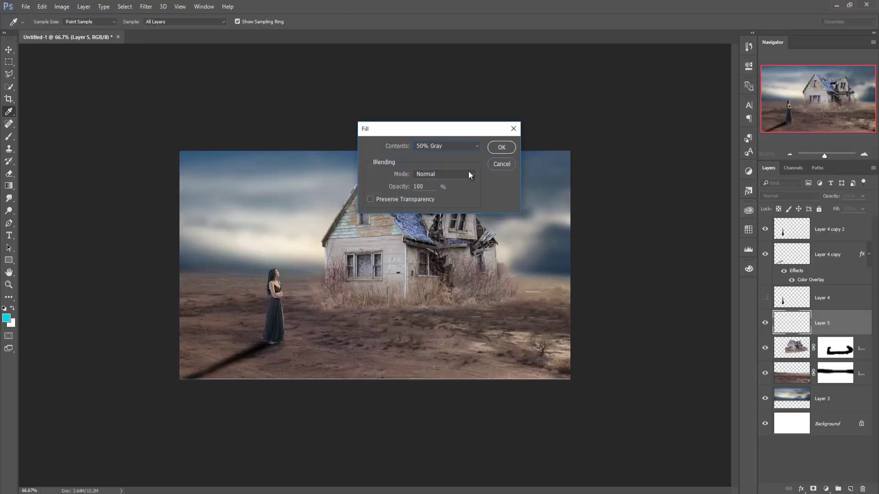
click(502, 148)
key(v)
Clip the gray layer to the house, set it to Soft Light, and merge both into Layer 5
right_click(852, 332)
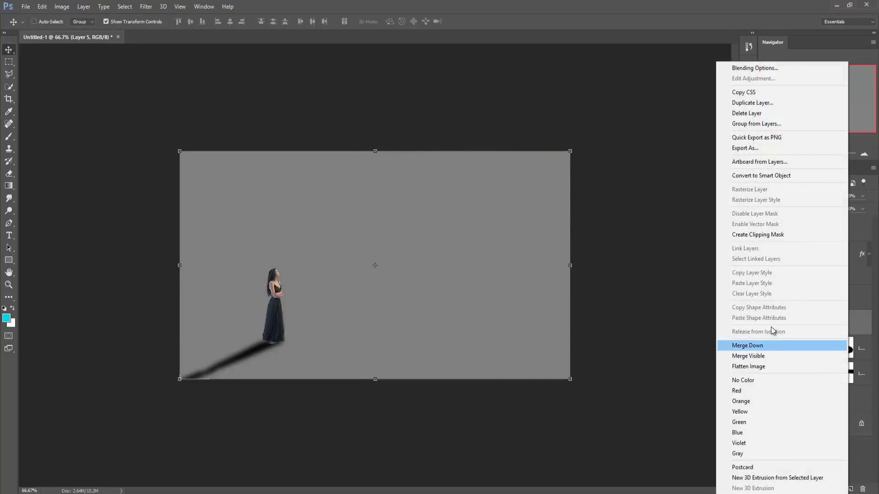
click(774, 237)
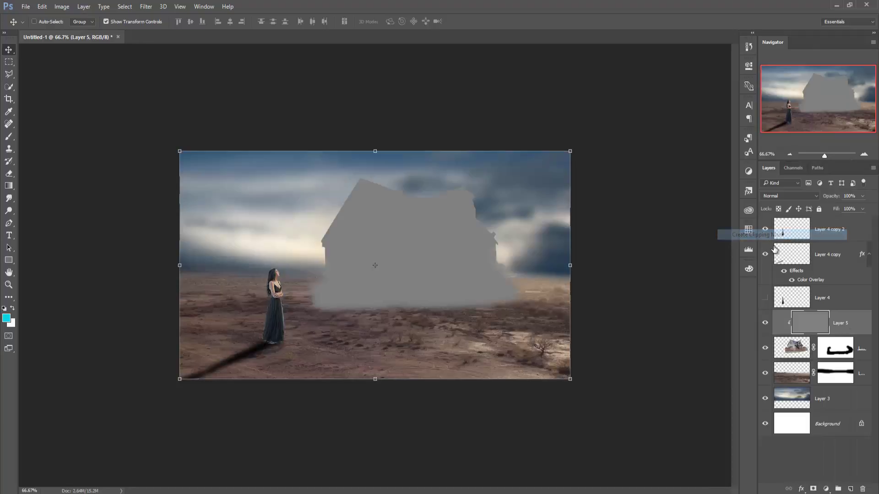
click(811, 200)
key(Escape)
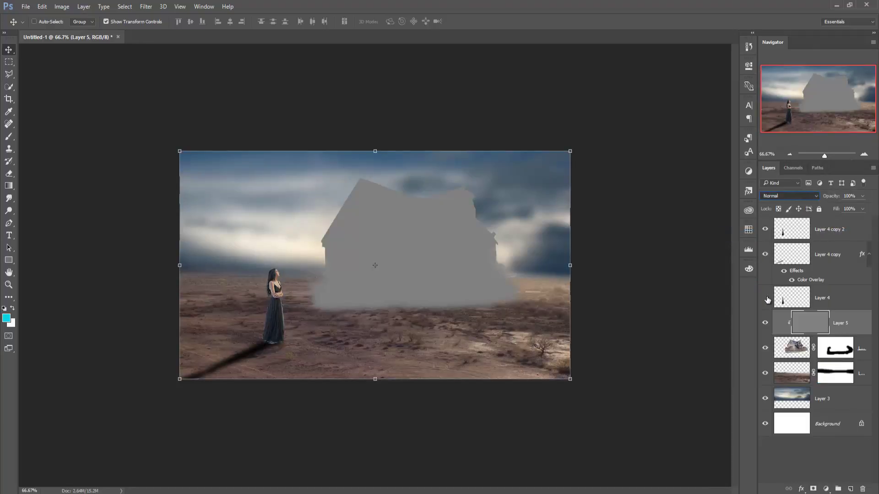
key(alt+shift+f)
click(765, 299)
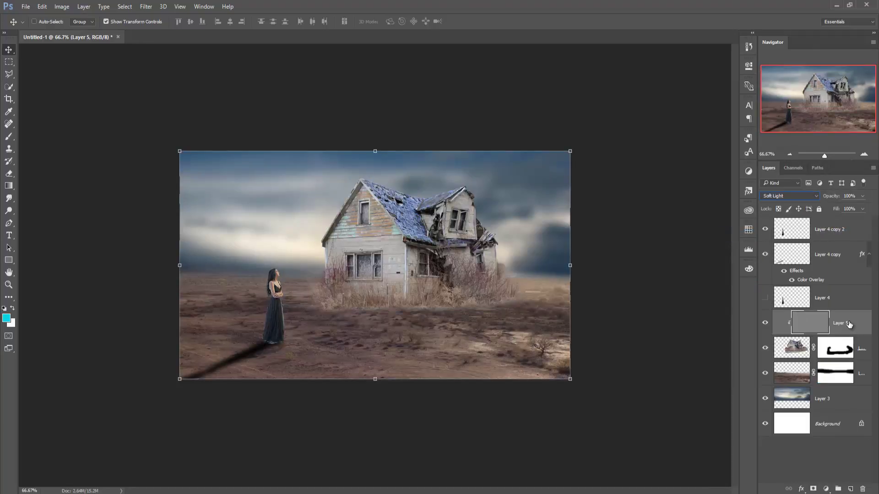
shift+click(861, 348)
right_click(860, 348)
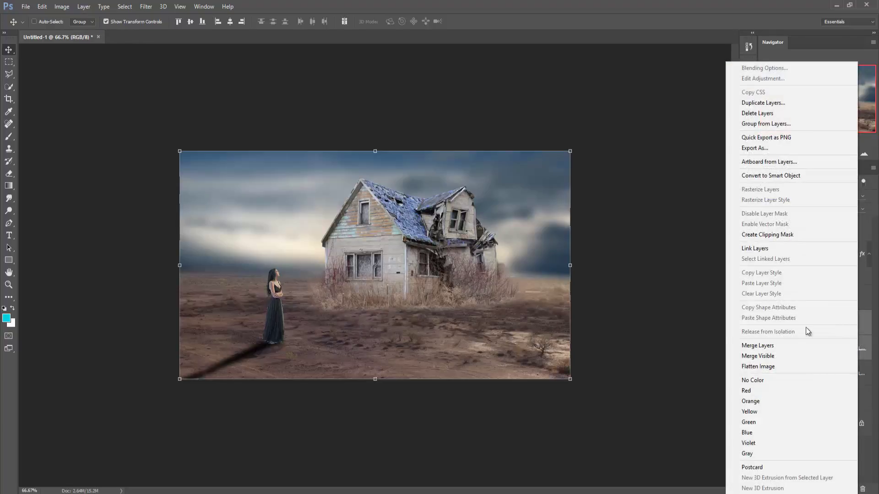
click(775, 347)
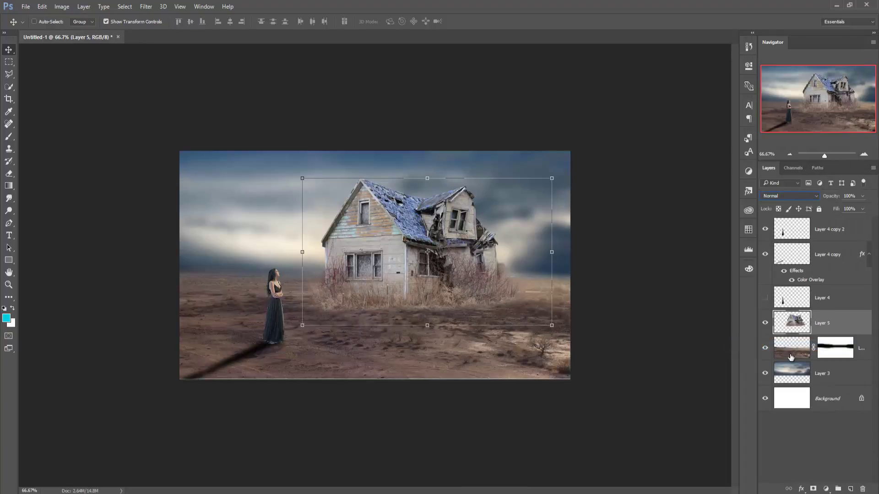
Open the Camera Raw Filter on the house and set Clarity to +46 with slightly lower exposure
click(146, 6)
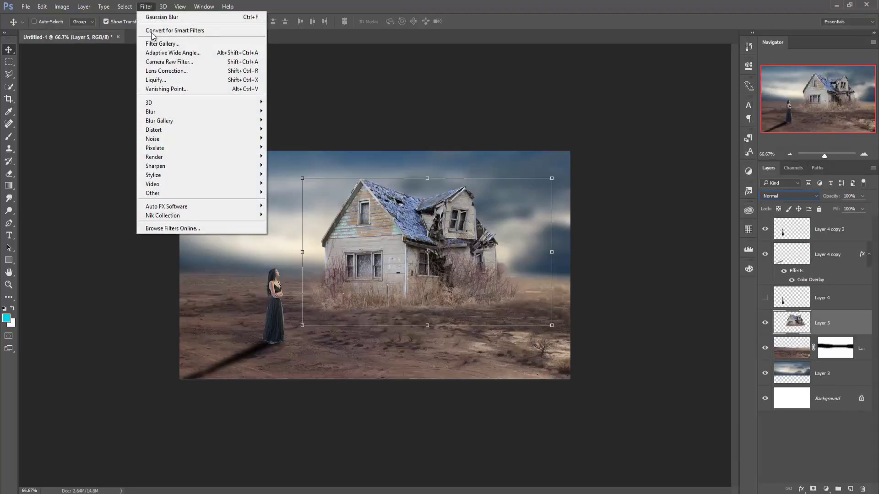
click(163, 62)
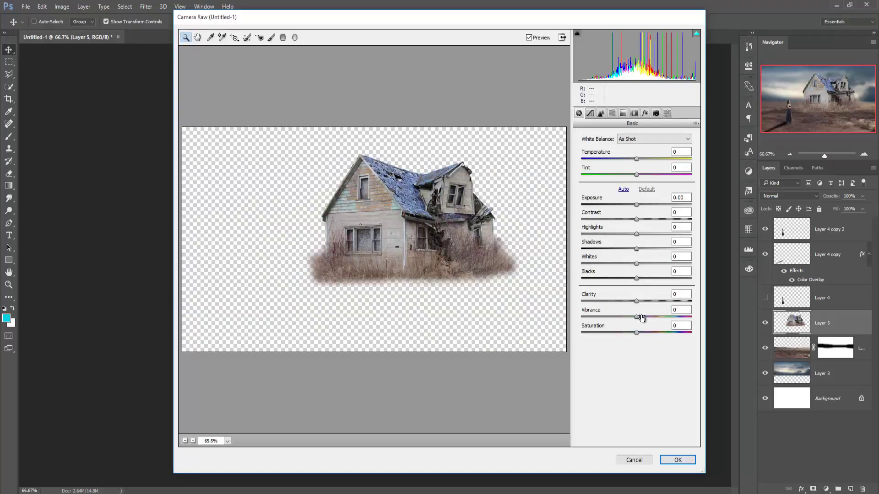
drag(637, 301, 662, 303)
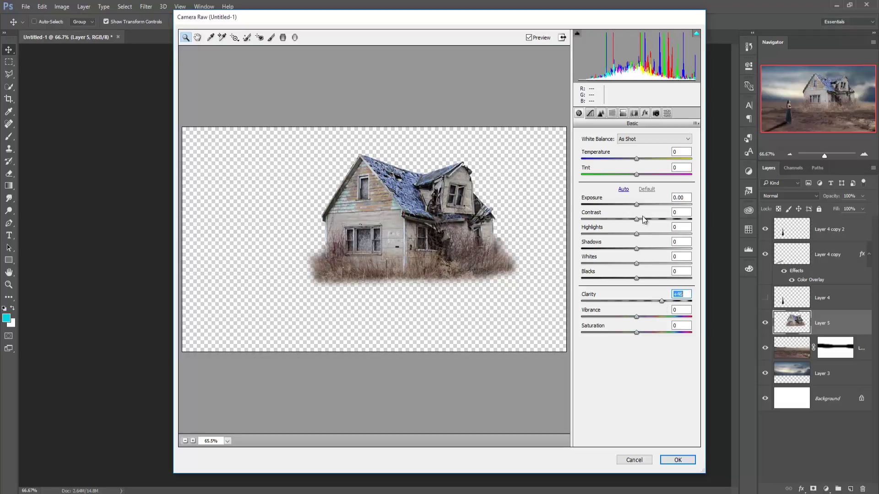
drag(637, 204, 635, 204)
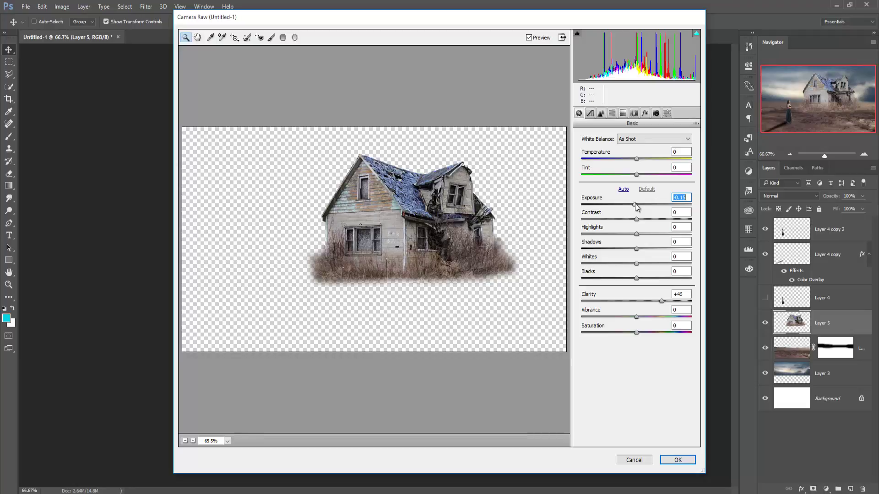
Split-tone the highlights blue at hue 197, with a balance of -7
click(623, 114)
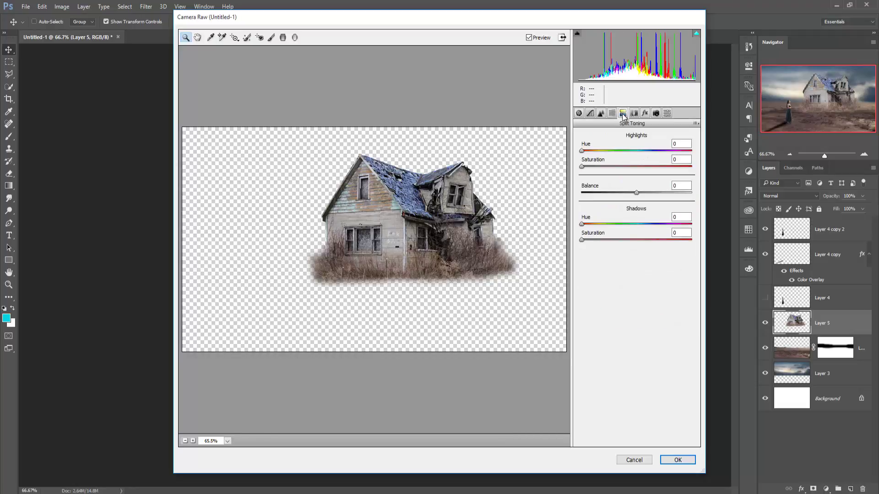
click(582, 152)
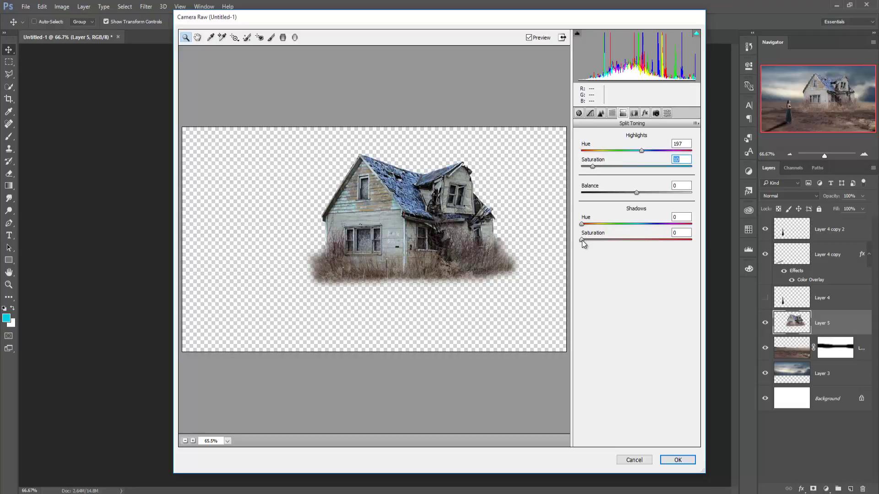
drag(582, 241, 589, 239)
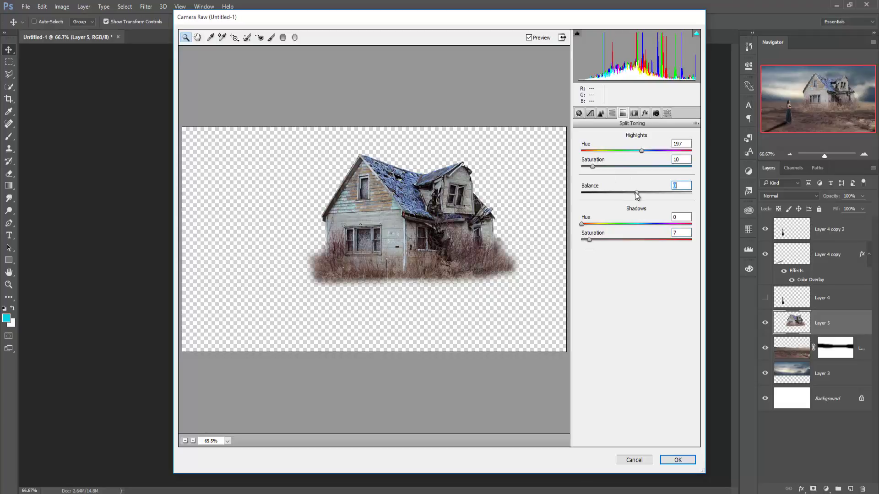
drag(635, 196, 634, 196)
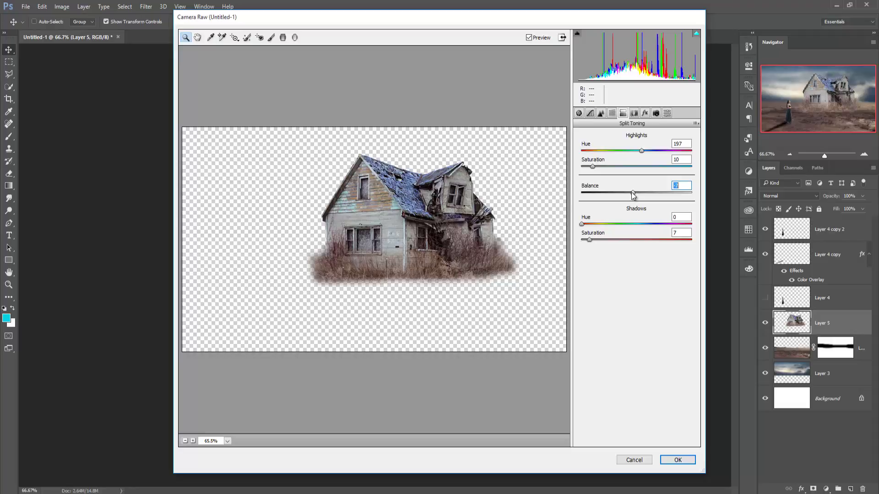
Set Vibrance +14, Exposure -0.40 and Highlights -33, then apply the grade
click(578, 113)
drag(636, 316, 644, 318)
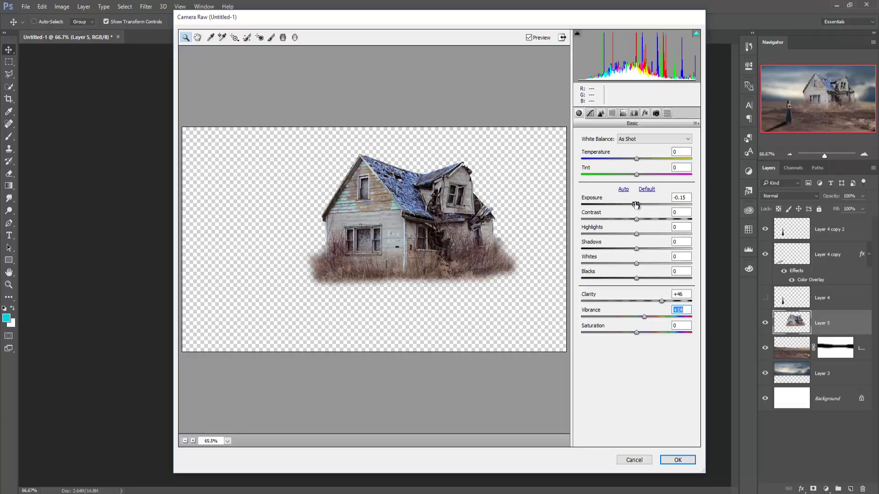
drag(635, 205, 633, 207)
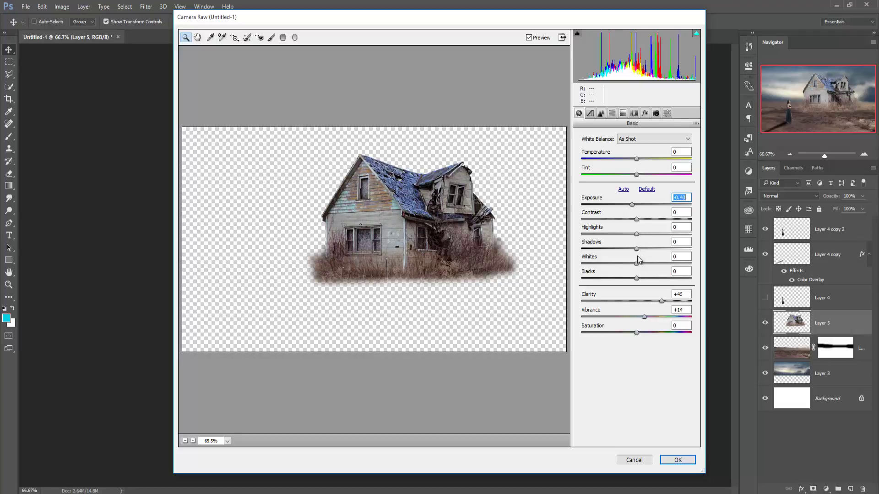
drag(636, 234, 618, 234)
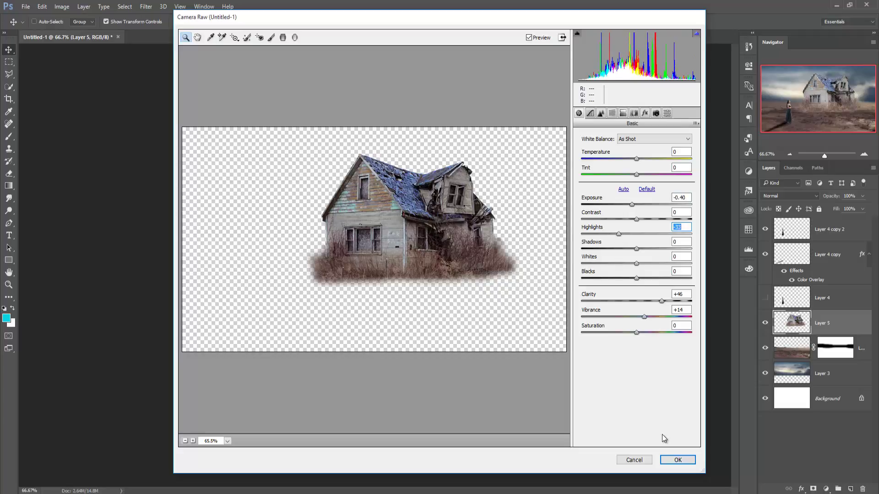
click(674, 460)
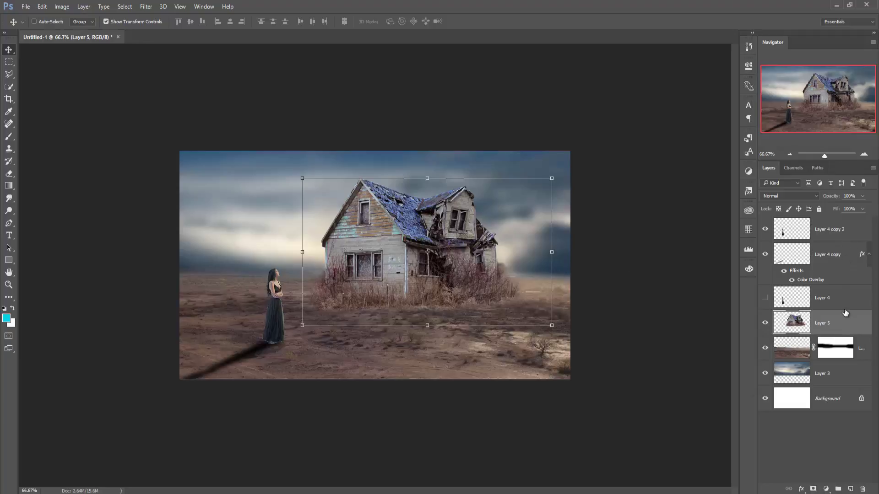
Add a new layer above the ground and pick the enlarged tree silhouette brush 572
click(860, 348)
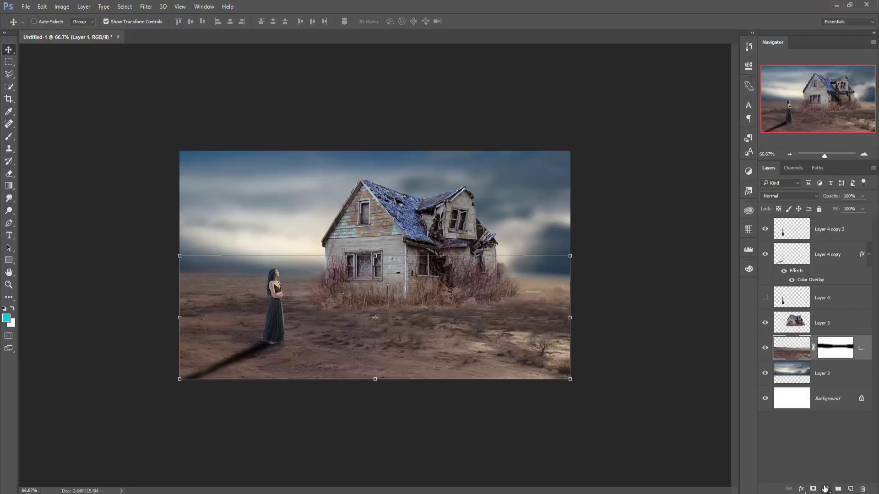
click(826, 489)
click(728, 408)
click(852, 490)
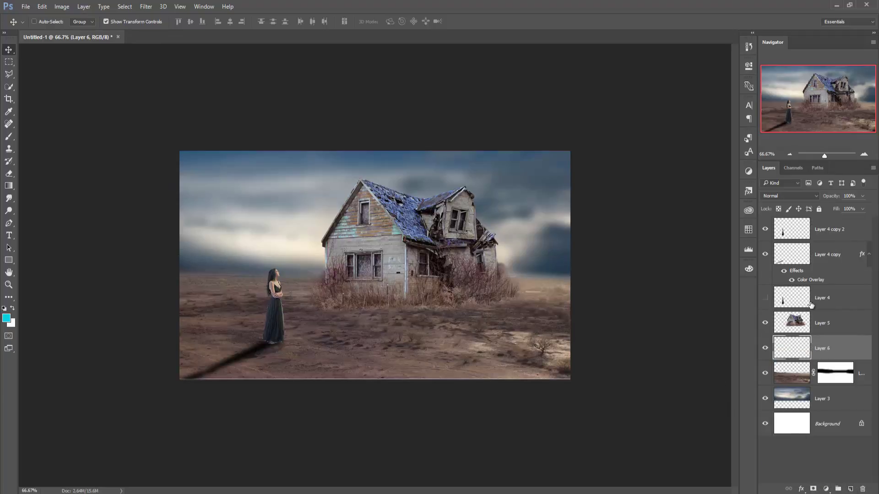
click(8, 136)
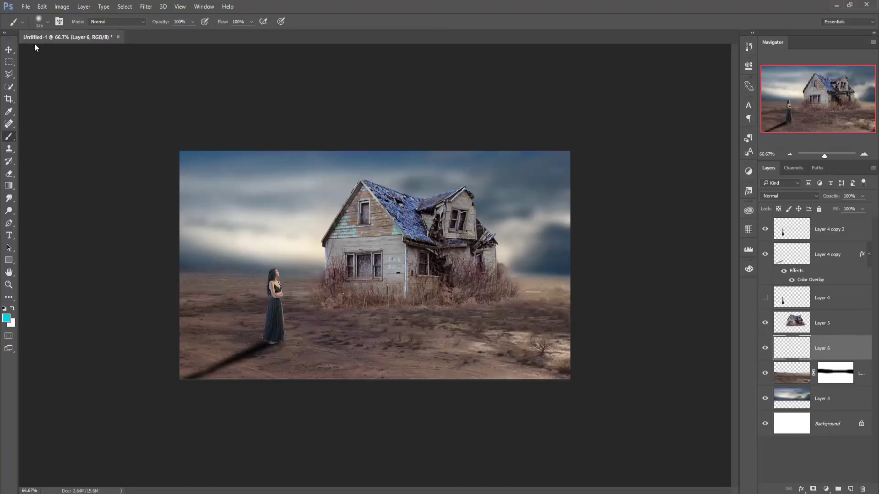
right_click(408, 153)
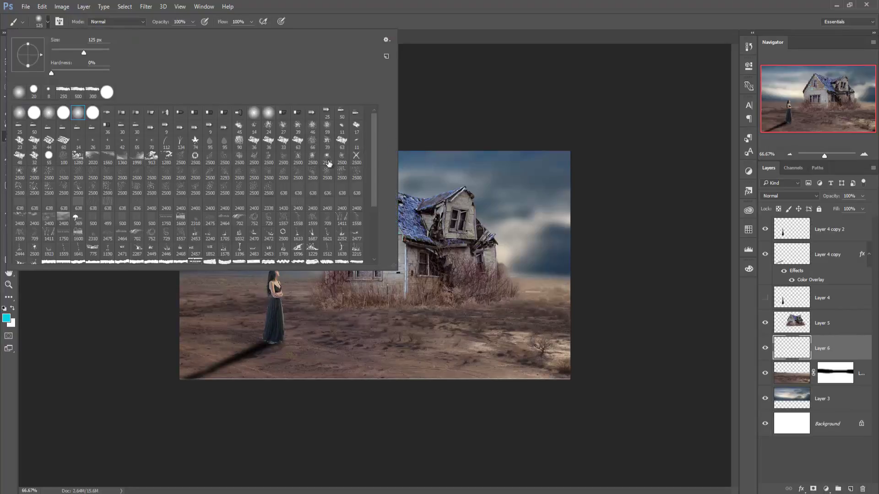
scroll(322, 170, down, 2)
scroll(321, 169, down, 1)
scroll(318, 156, down, 2)
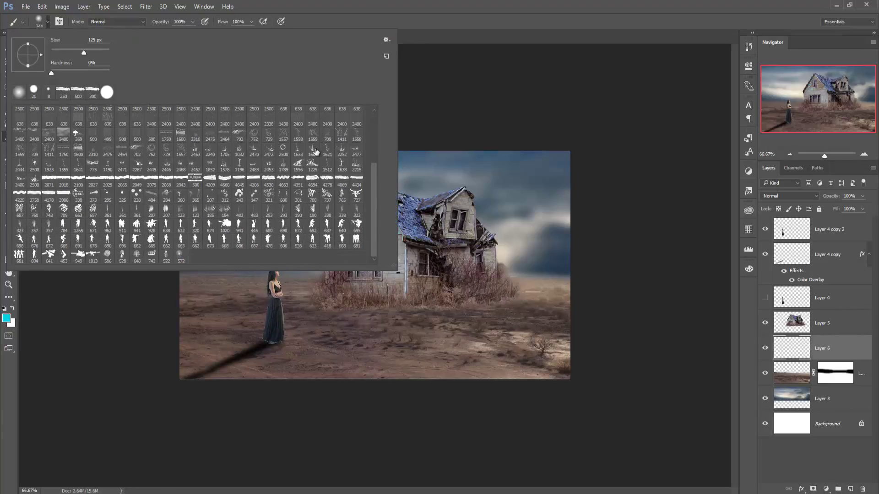
click(180, 256)
key(Return)
key(bracketright)
key(bracketright)
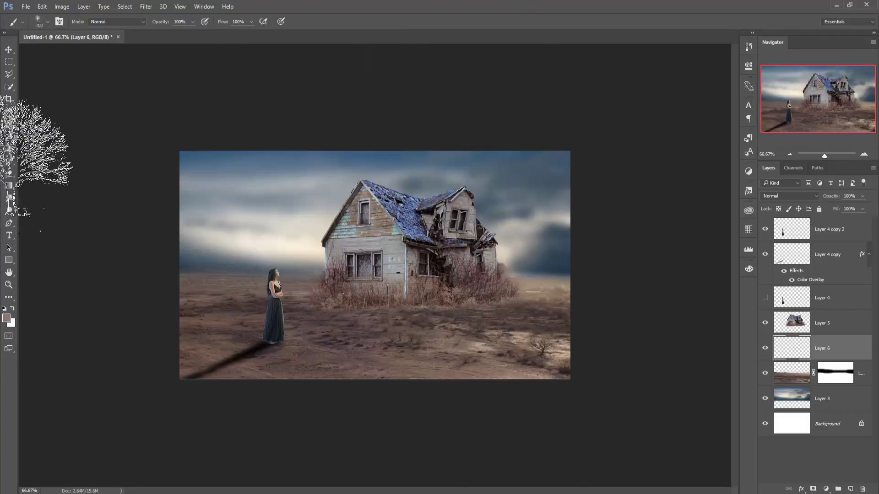
Set the foreground to #2d2d2d and stamp a bare tree behind the house's right side
click(6, 319)
click(346, 185)
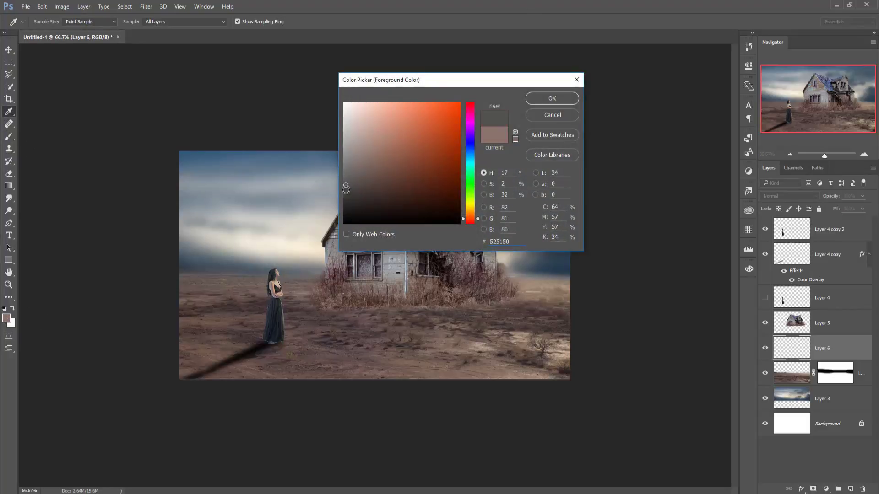
drag(346, 189, 344, 201)
click(552, 98)
key(b)
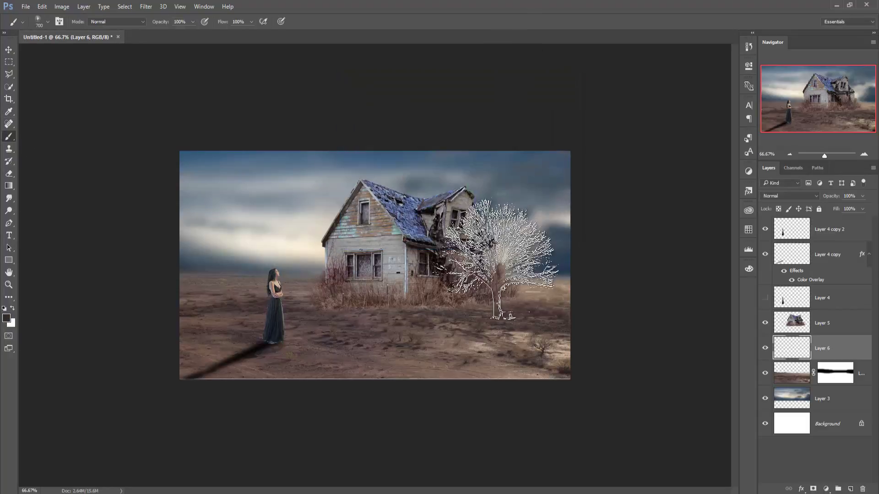
click(483, 242)
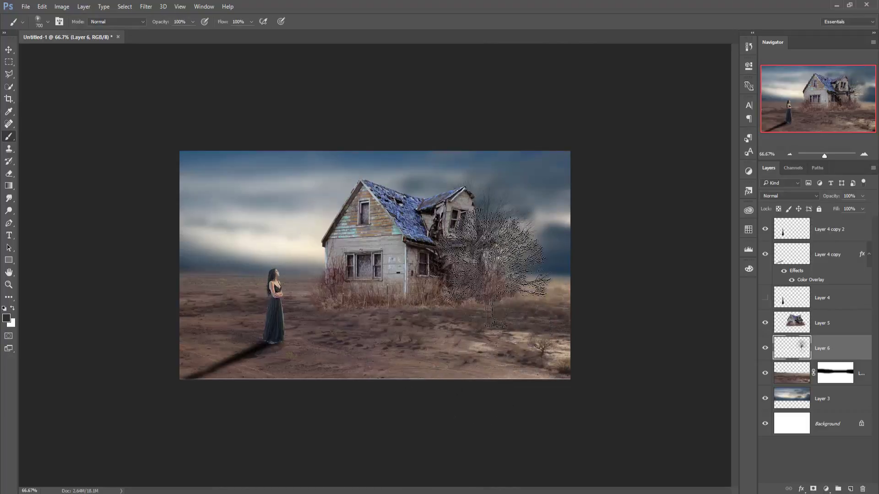
Duplicate the tree layer as Layer 6 copy
right_click(828, 345)
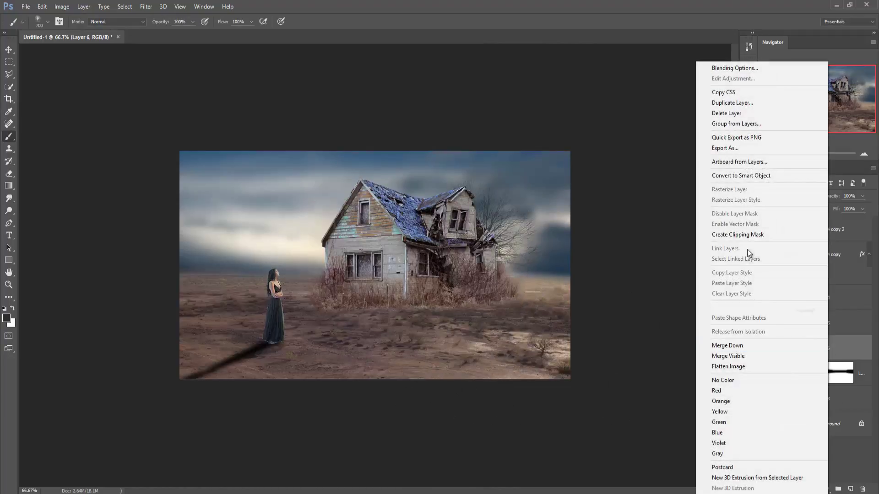
click(745, 103)
click(526, 154)
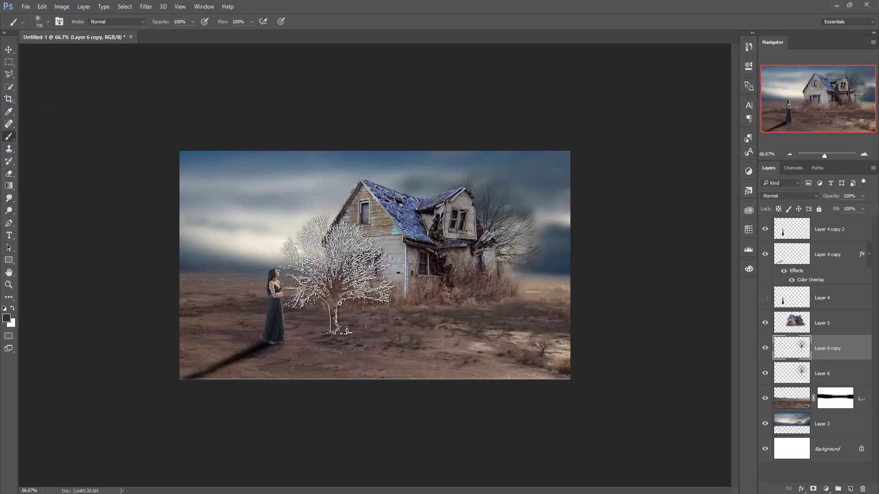
click(9, 49)
Duplicate the house layer as Layer 5 copy
click(835, 323)
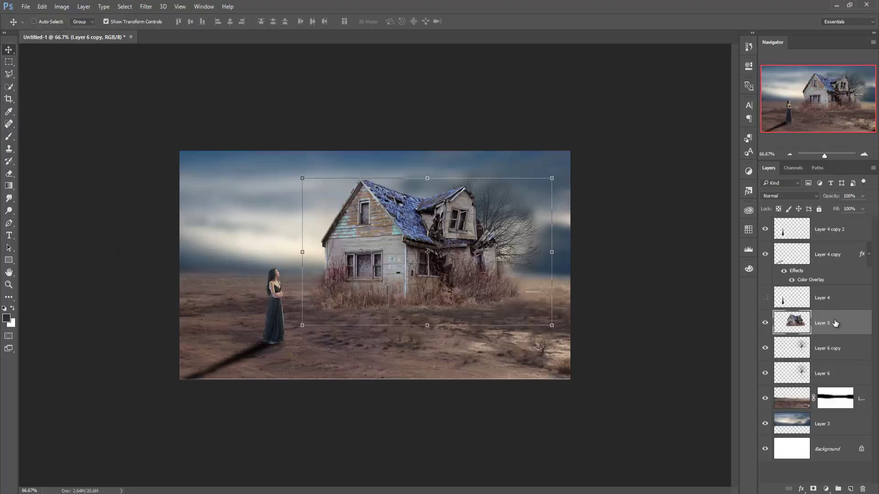
right_click(845, 325)
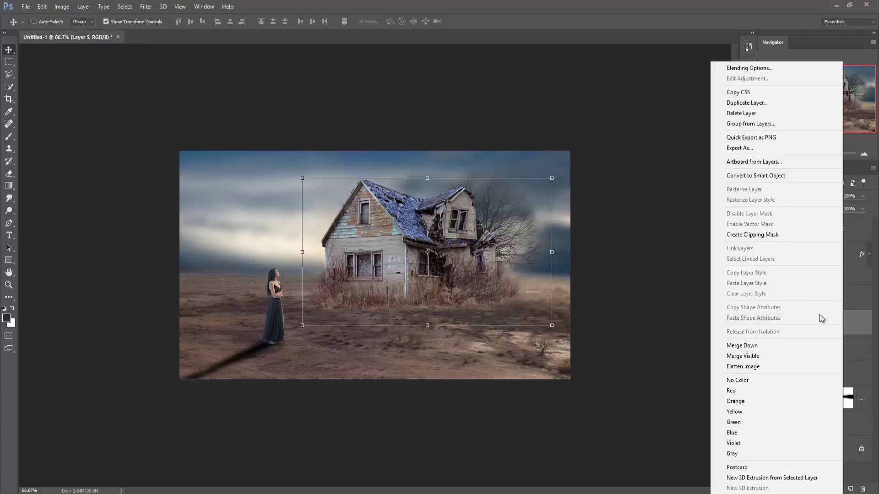
click(744, 103)
click(516, 154)
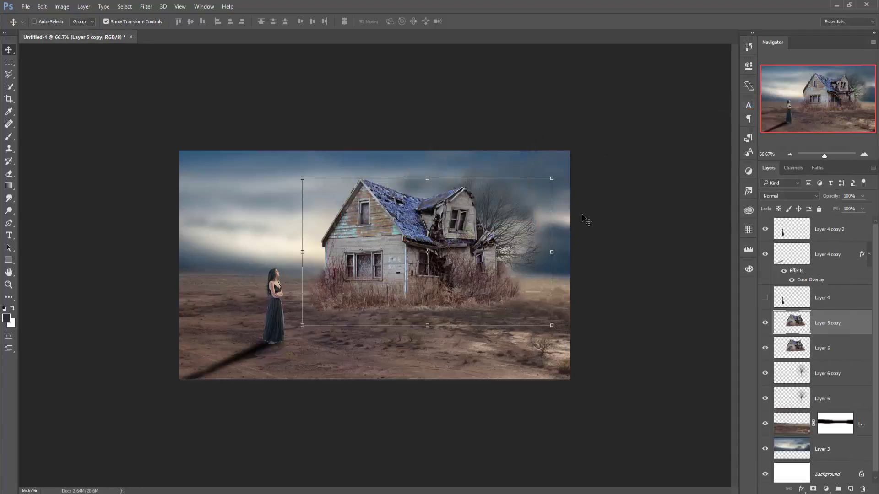
click(42, 7)
mouse_move(55, 202)
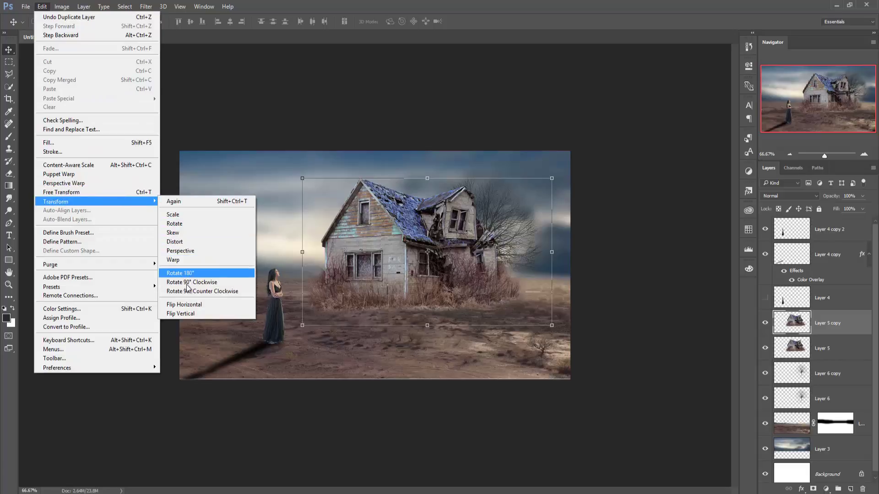
click(187, 313)
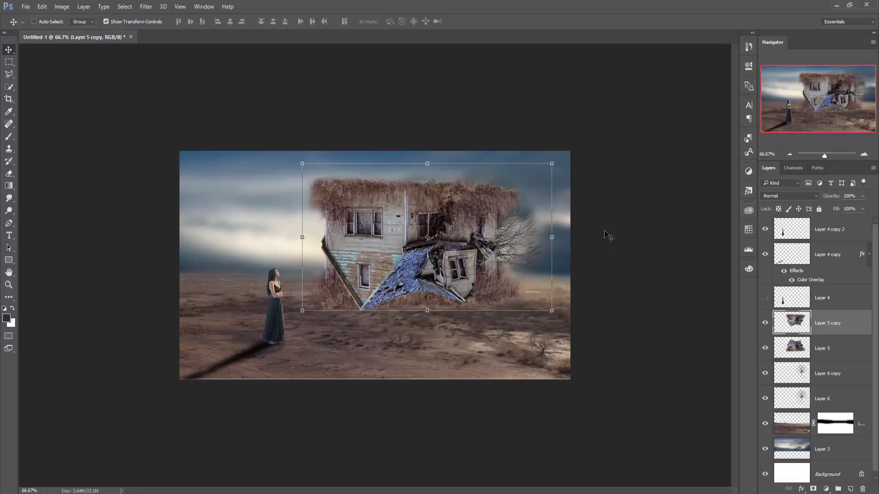
key(ctrl+z)
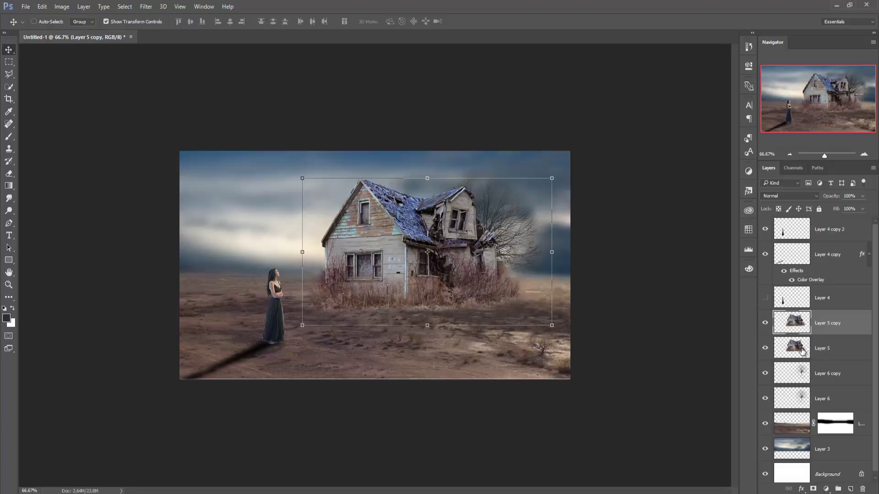
Flip Layer 5 vertically, move it below the house, and skew it into place
click(829, 355)
click(42, 7)
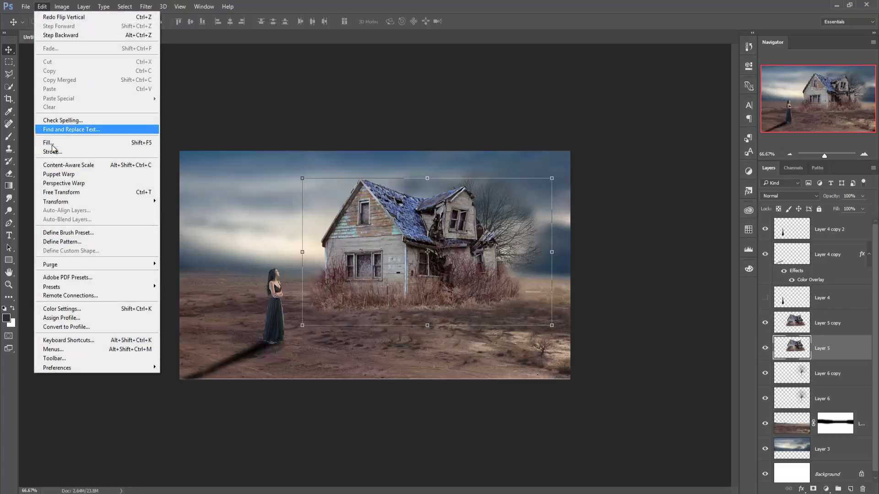
mouse_move(56, 202)
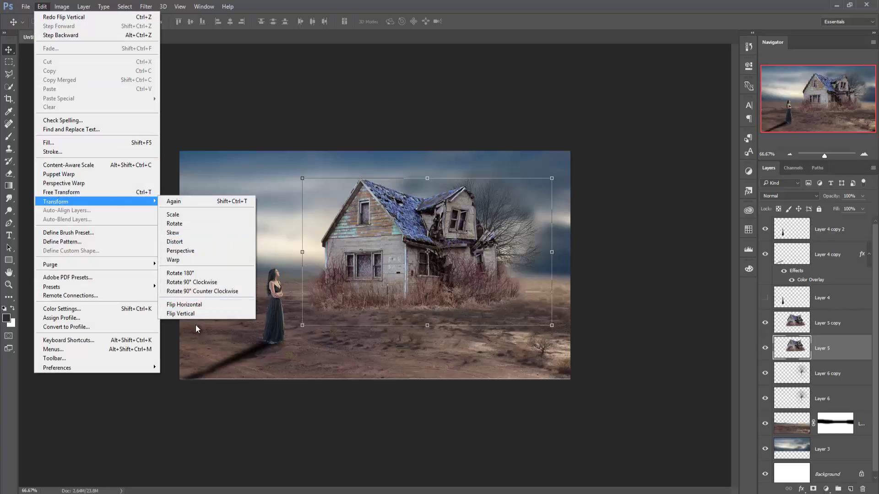
click(183, 313)
drag(424, 204, 425, 344)
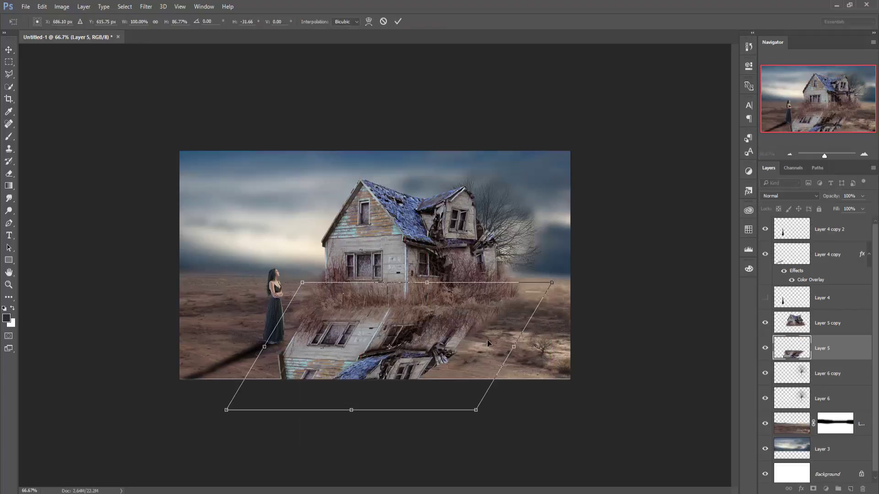
drag(465, 328, 470, 326)
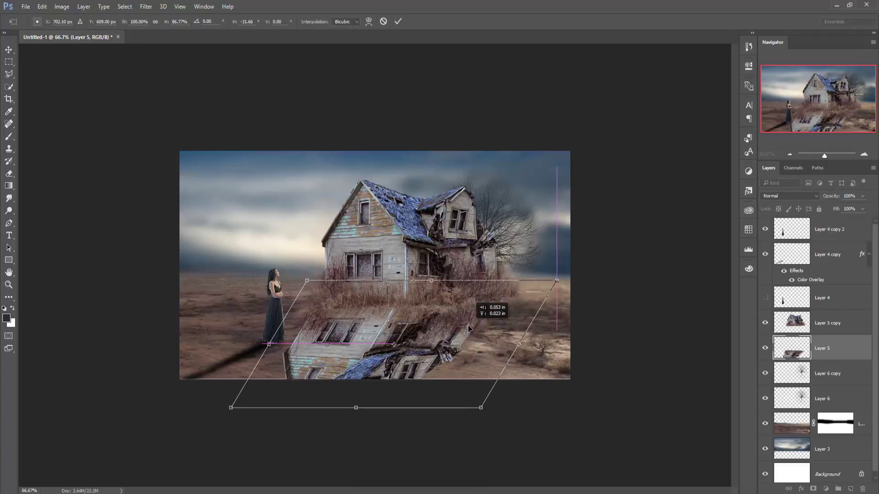
click(396, 22)
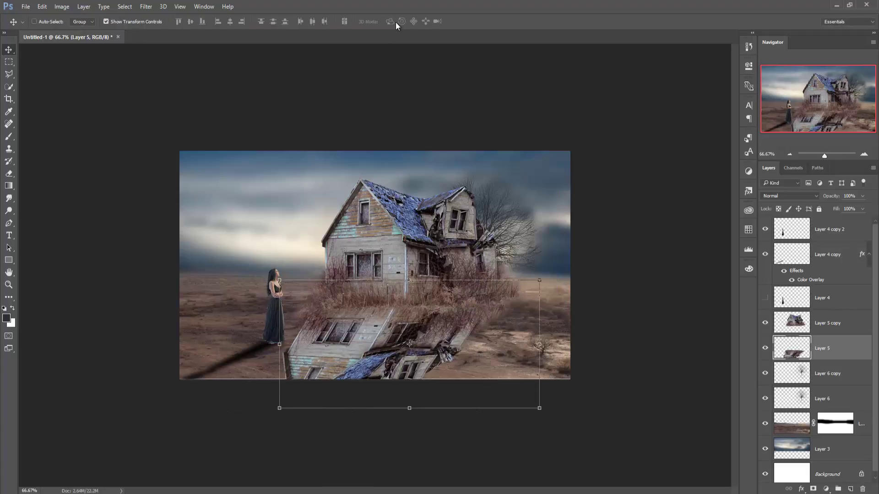
Give the flipped house a black Color Overlay and a Gaussian Blur
click(801, 489)
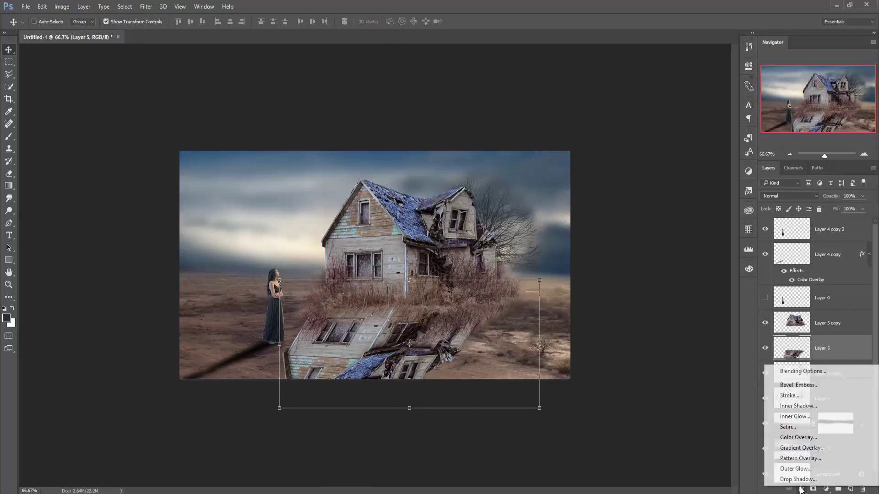
click(800, 438)
click(845, 284)
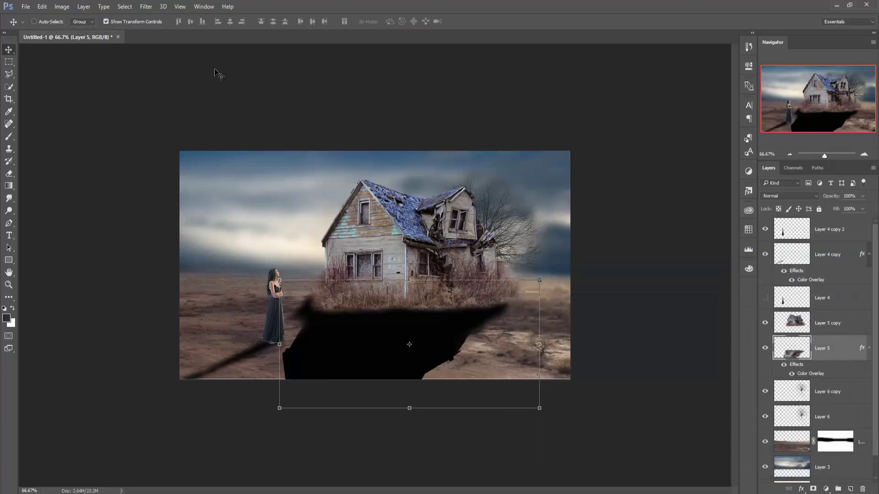
click(145, 6)
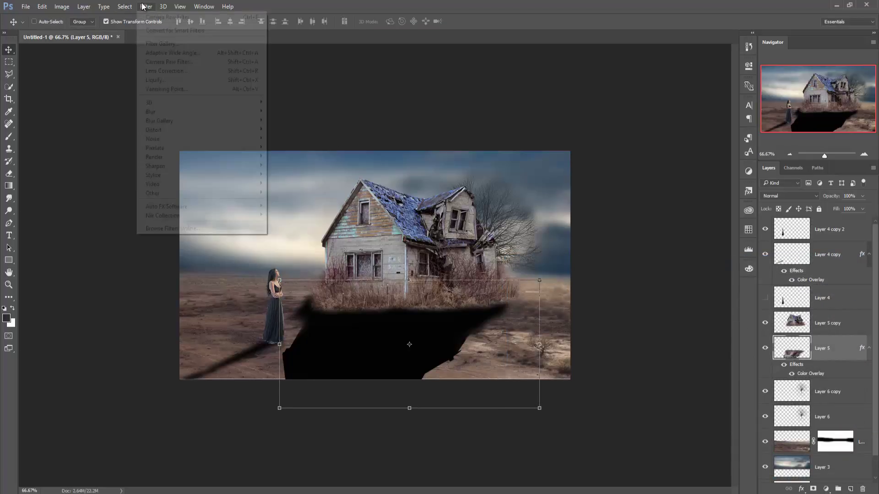
mouse_move(151, 111)
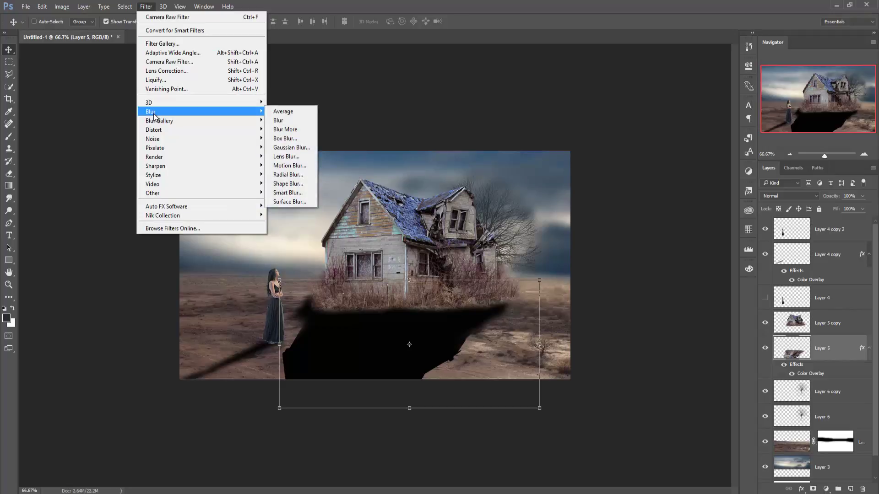
click(291, 148)
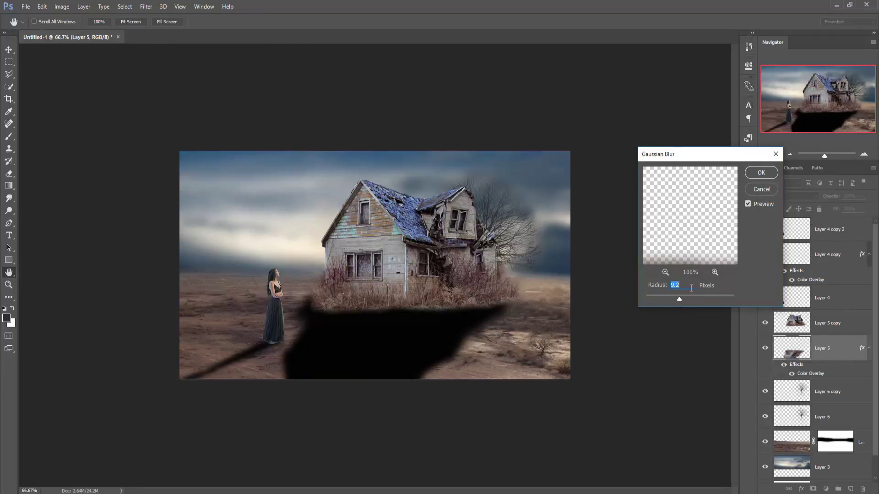
click(755, 177)
Lower the shadow layer's opacity to about 36%, then select Layer 1
key(v)
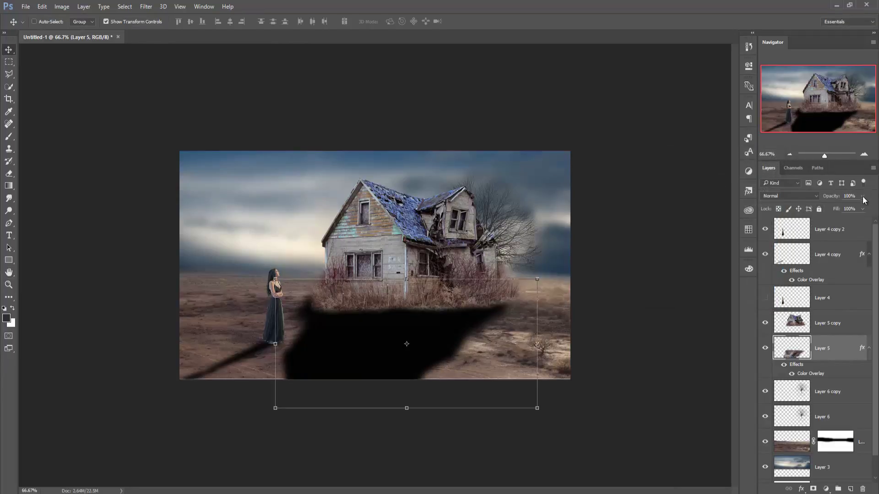
click(863, 196)
drag(863, 210, 834, 207)
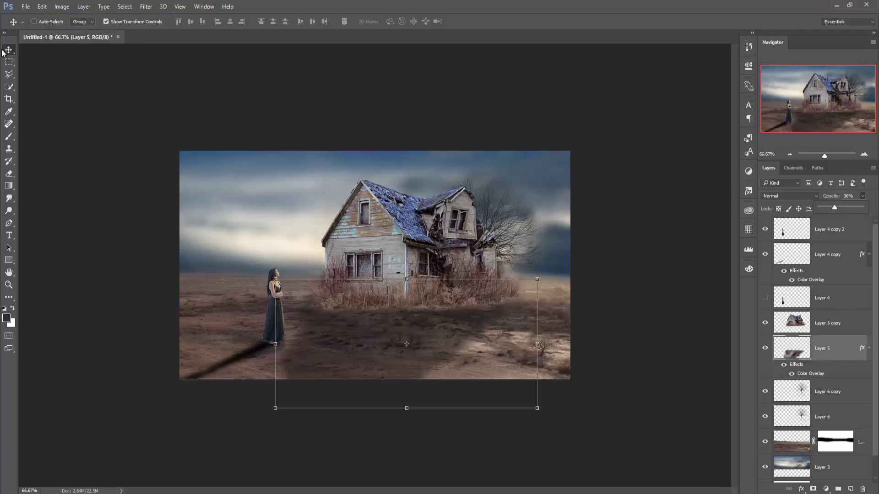
click(42, 87)
click(863, 447)
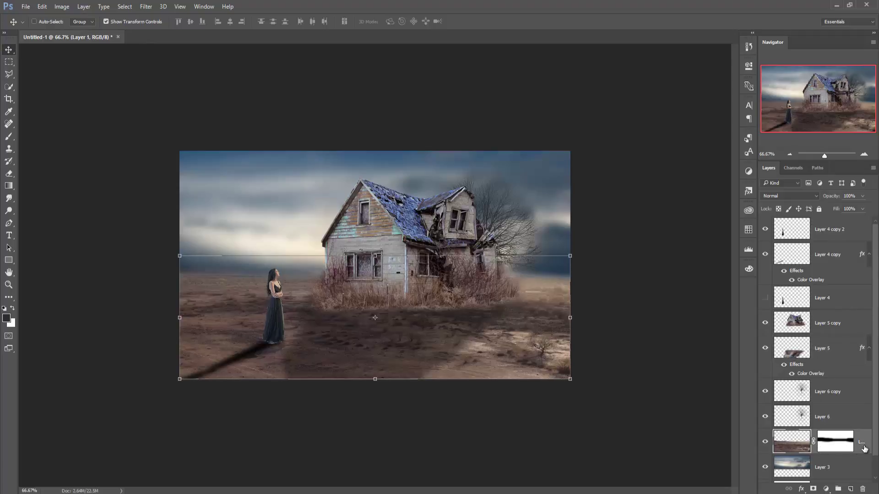
Add Layer 7 above the sky and pick tree brush 743 at size 600
click(853, 467)
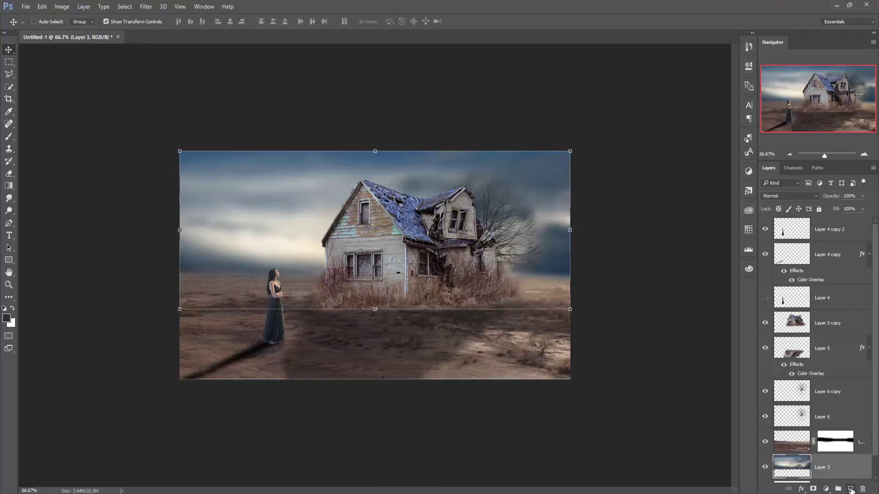
click(850, 489)
click(10, 138)
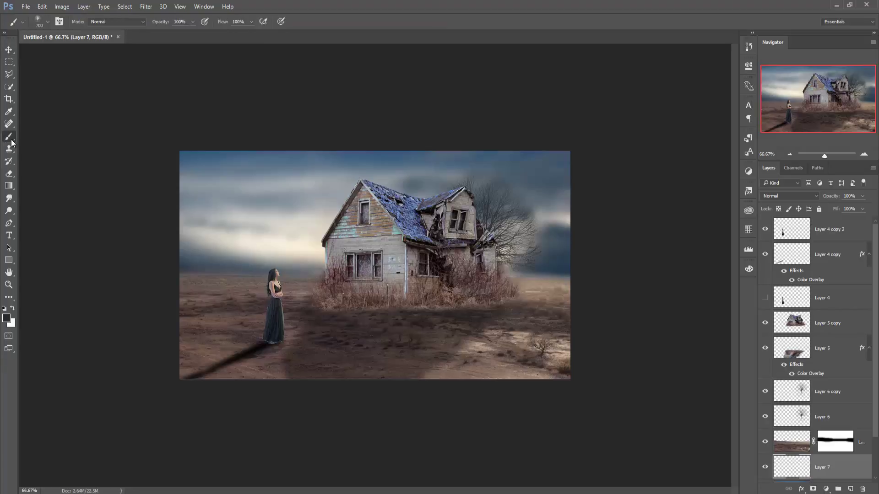
click(48, 22)
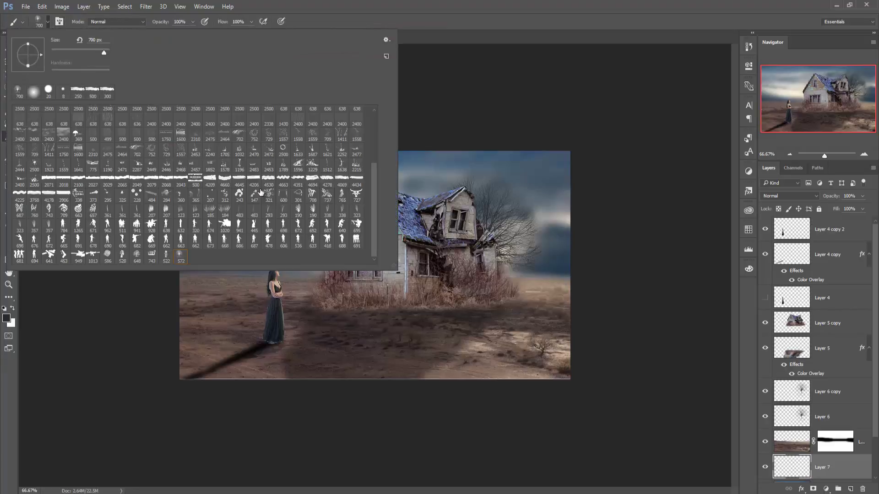
click(152, 255)
click(570, 6)
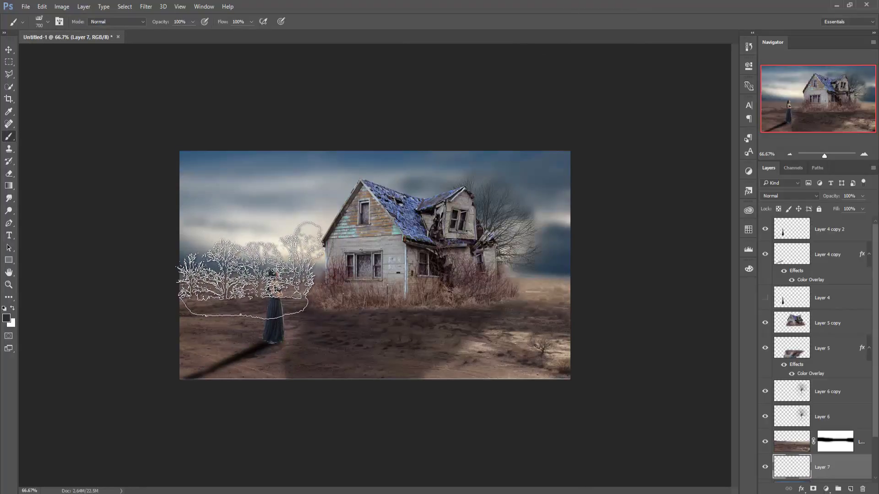
key(bracketleft)
key(bracketleft)
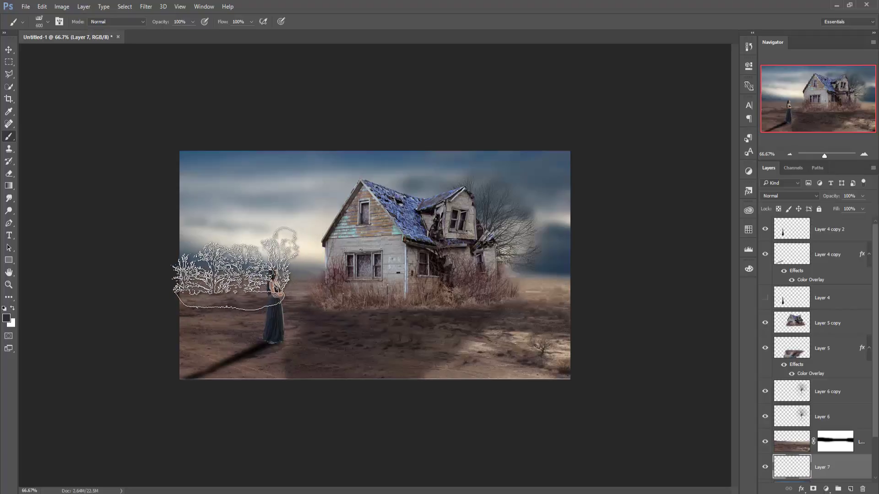
Stamp distant trees on the left horizon, near the house, and bushes on its right
click(236, 269)
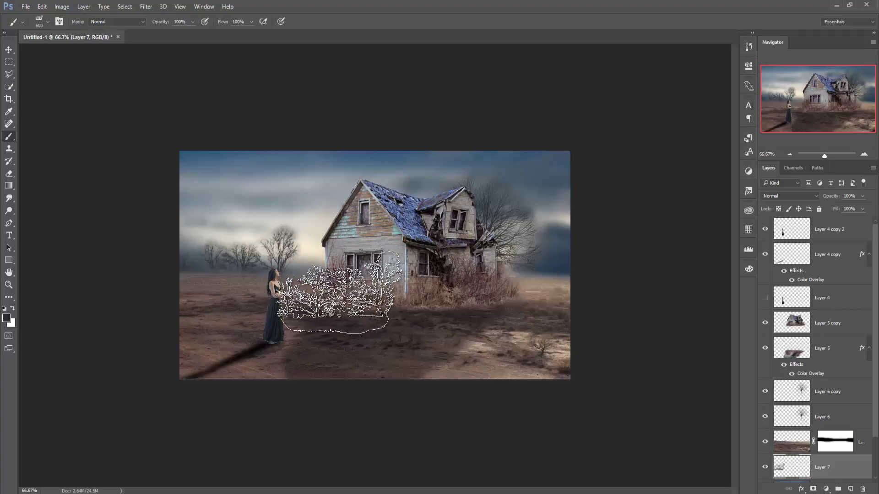
click(332, 274)
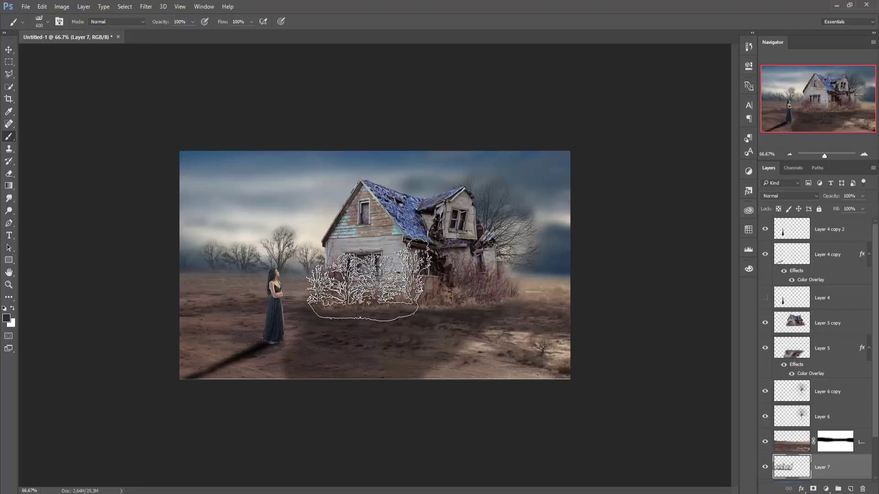
click(496, 273)
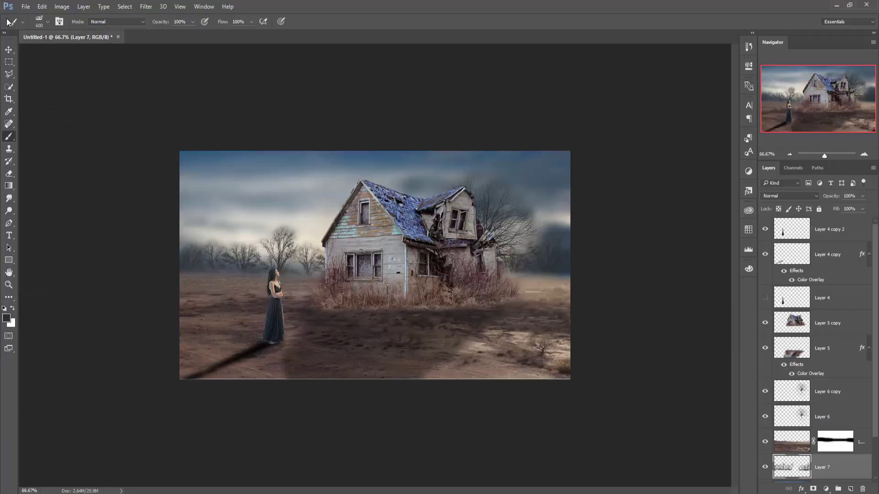
click(10, 52)
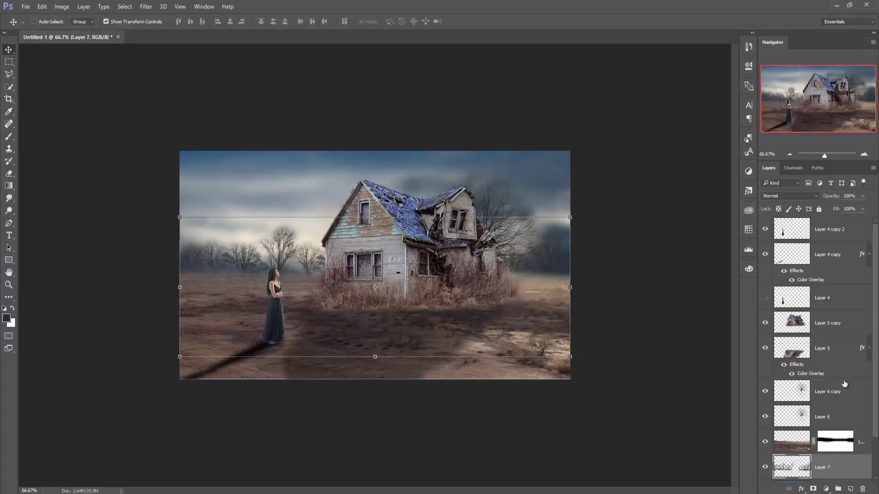
scroll(840, 366, down, 2)
Add Layer 8 above the sky and choose a soft round brush
click(830, 445)
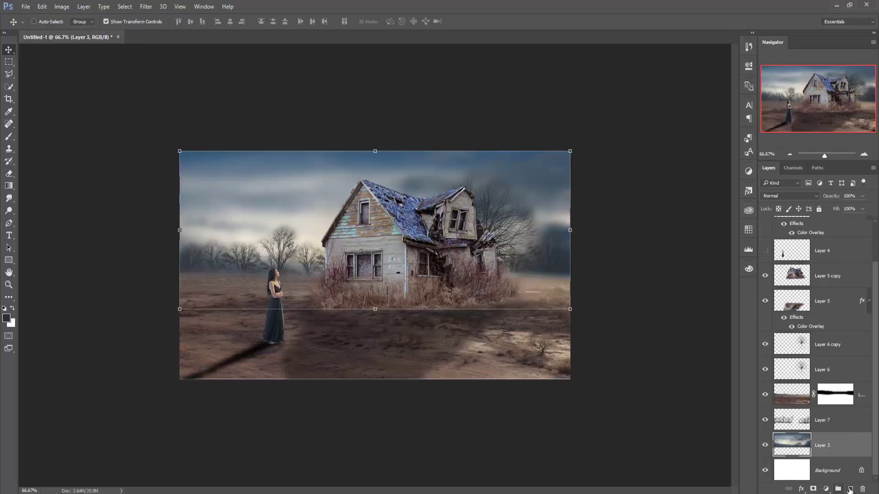
click(851, 490)
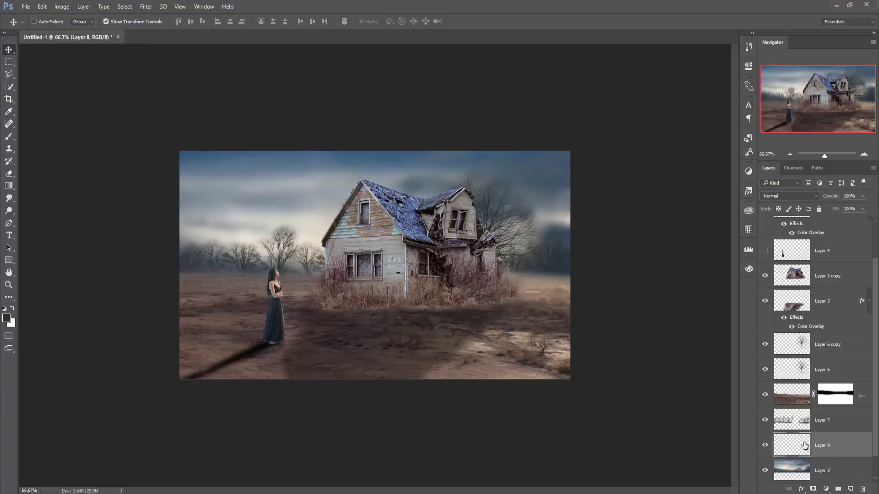
click(11, 137)
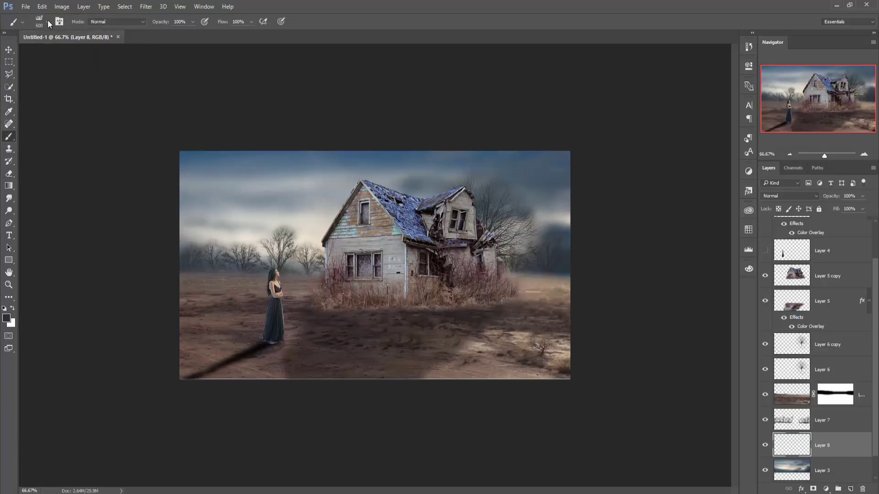
click(48, 22)
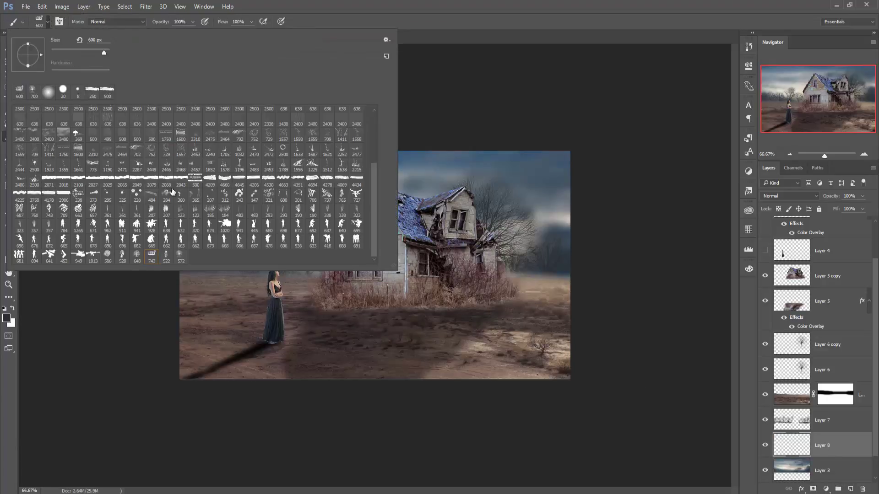
scroll(165, 213, up, 5)
scroll(165, 214, up, 5)
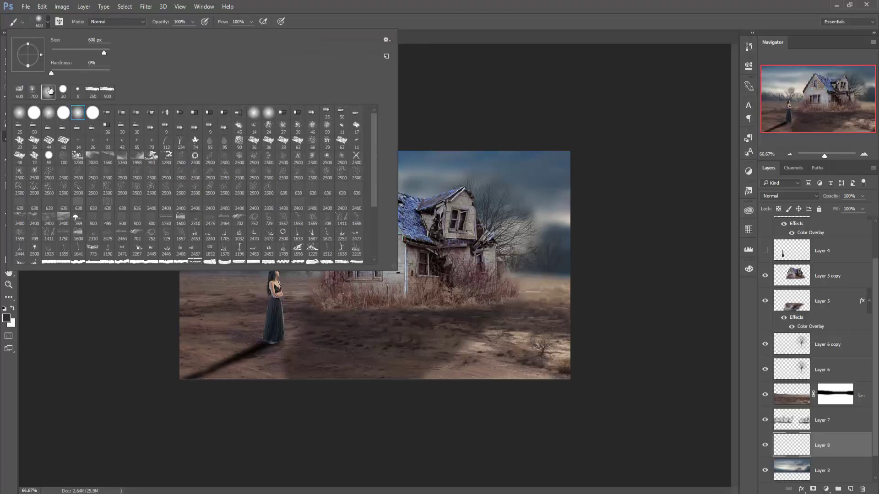
click(48, 92)
click(498, 7)
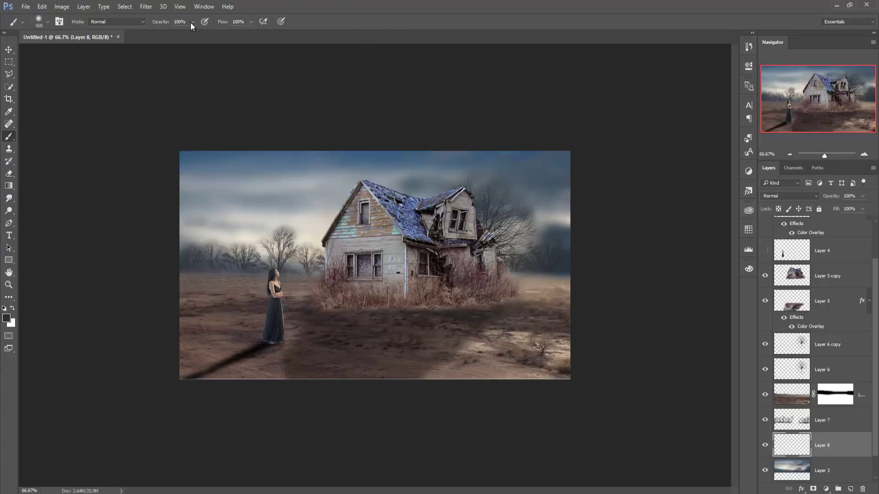
Paint faint white haze at 9% opacity around the house and trees to its right
click(192, 22)
drag(154, 32, 152, 32)
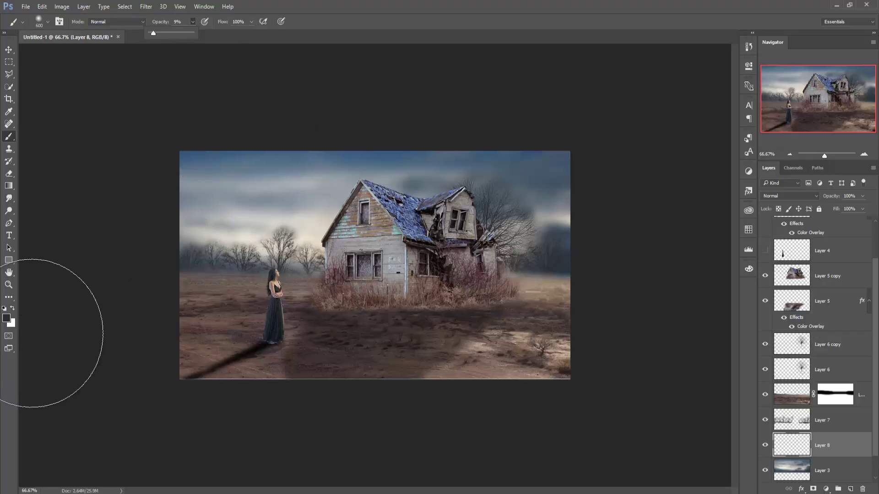
click(12, 308)
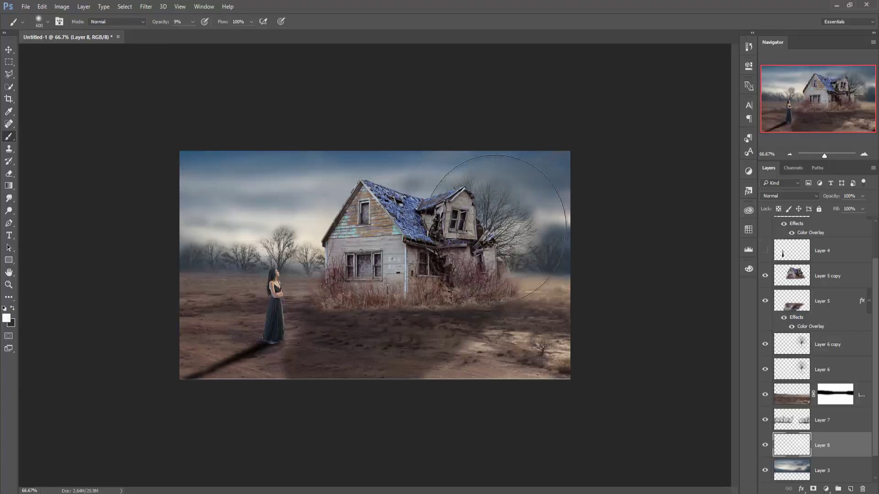
drag(490, 216, 530, 196)
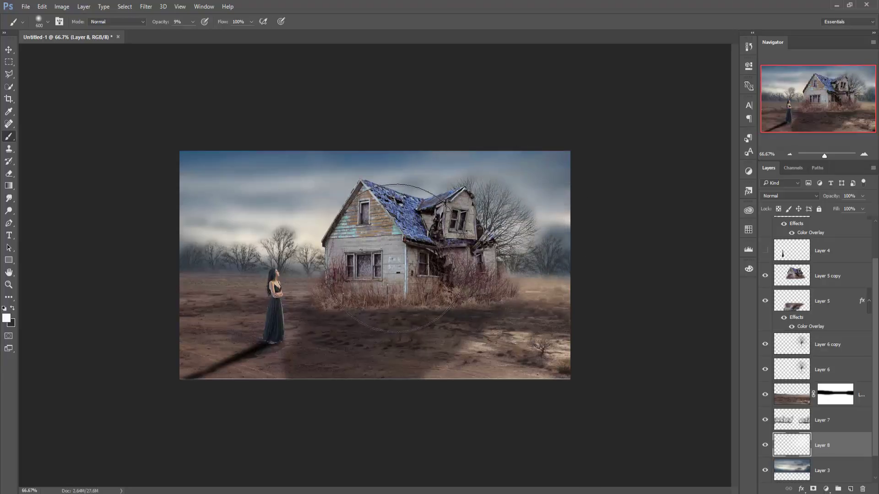
drag(448, 253, 563, 235)
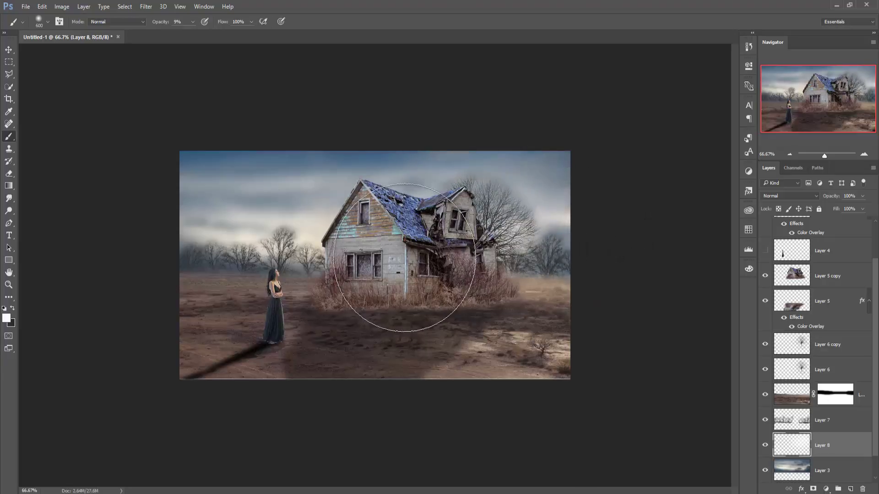
drag(523, 206, 504, 212)
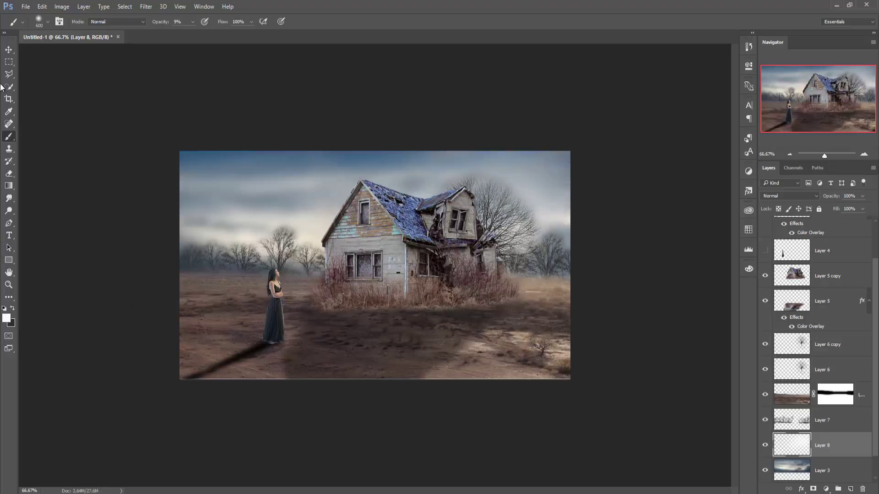
click(9, 50)
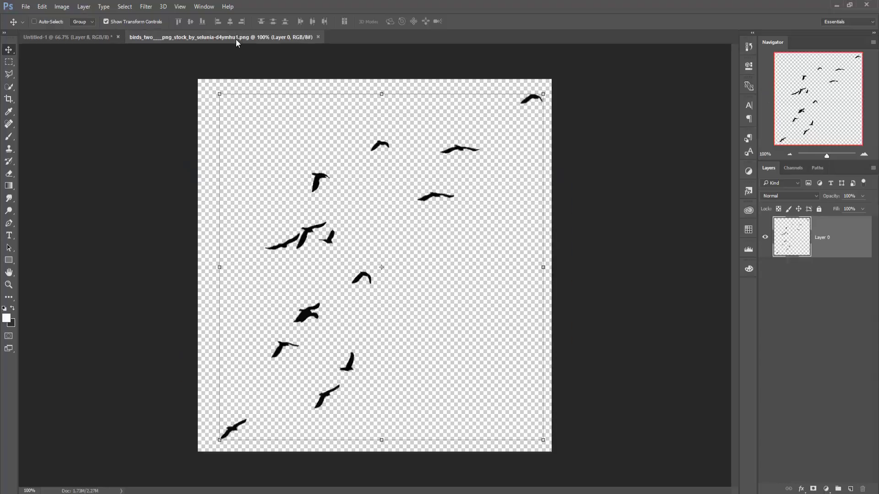
Bring the birds image in as Layer 9, scaled to 30% in the upper-left sky
mouse_move(235, 39)
mouse_down()
mouse_move(236, 73)
mouse_move(298, 82)
mouse_move(698, 88)
mouse_up()
drag(692, 194, 319, 177)
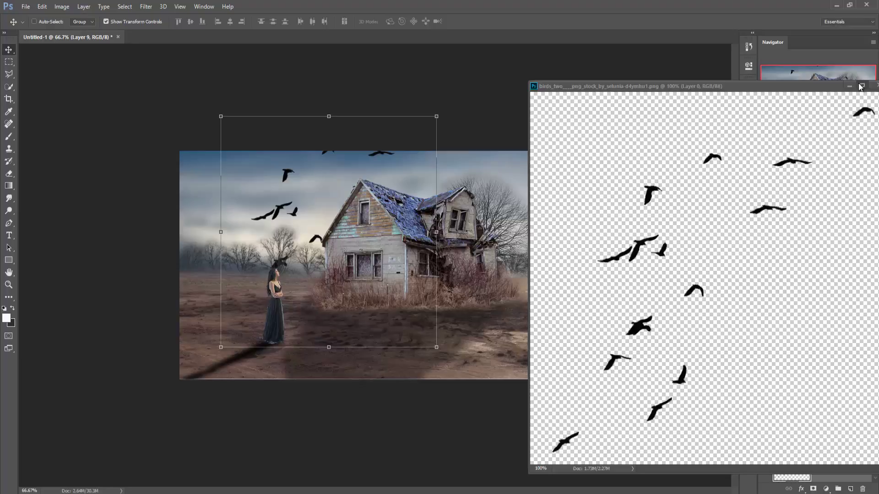
click(875, 86)
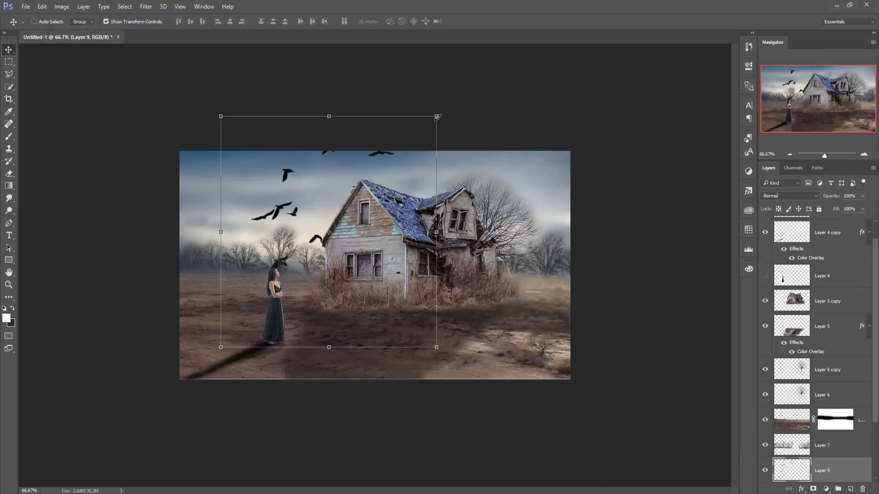
click(436, 116)
mouse_move(435, 117)
mouse_down()
mouse_move(387, 191)
mouse_move(304, 179)
mouse_move(305, 164)
mouse_up()
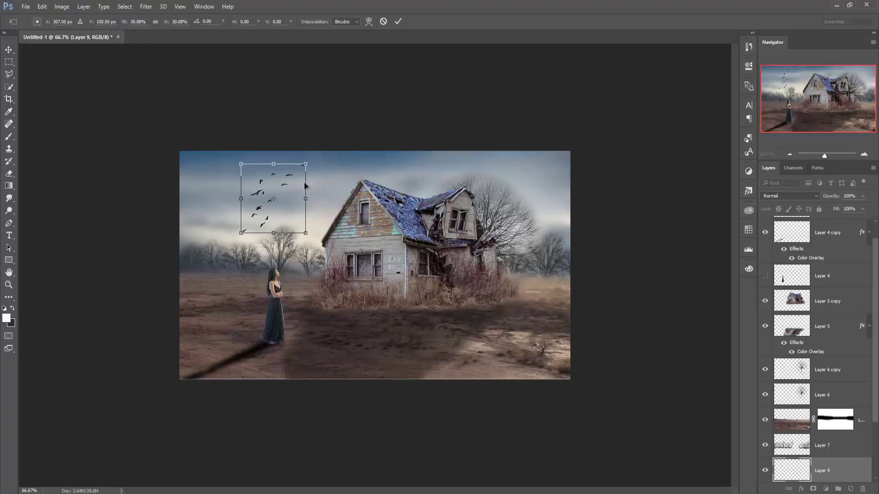
drag(297, 218, 296, 205)
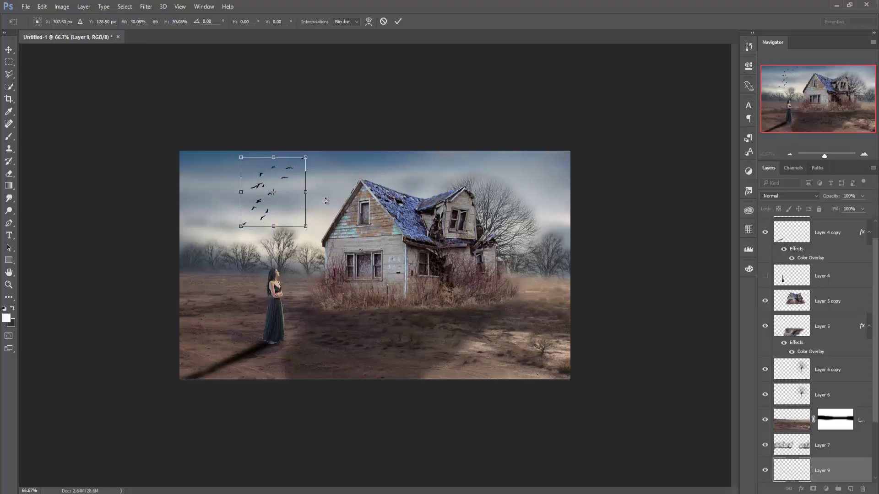
click(397, 22)
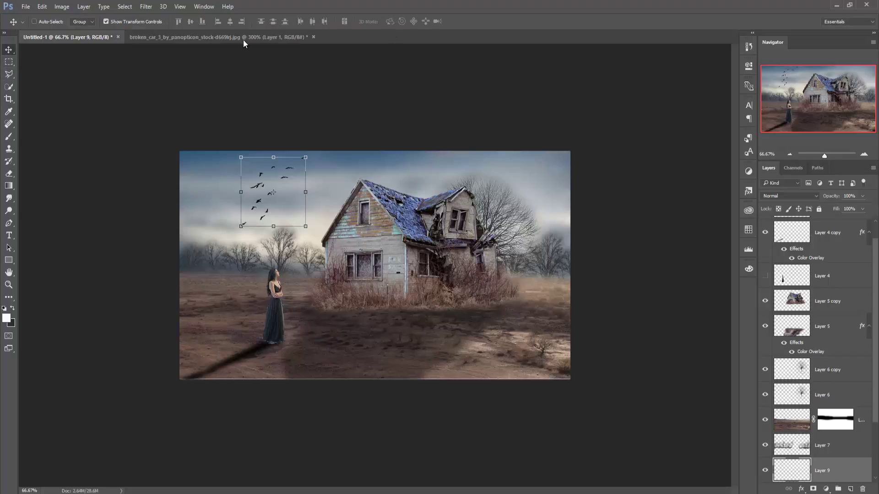
Copy the broken car image into the composite as Layer 10 at the top of the stack
click(243, 39)
mouse_move(243, 39)
mouse_down()
mouse_move(243, 64)
mouse_move(687, 73)
mouse_up()
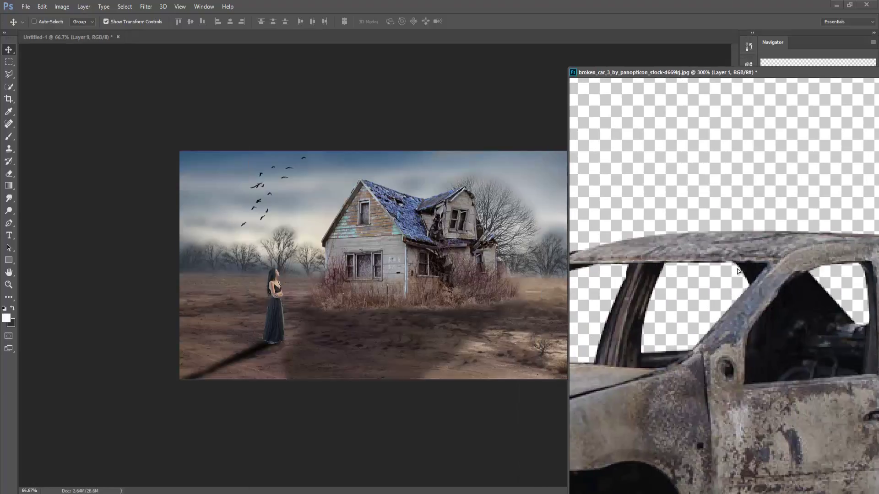
drag(738, 271, 485, 268)
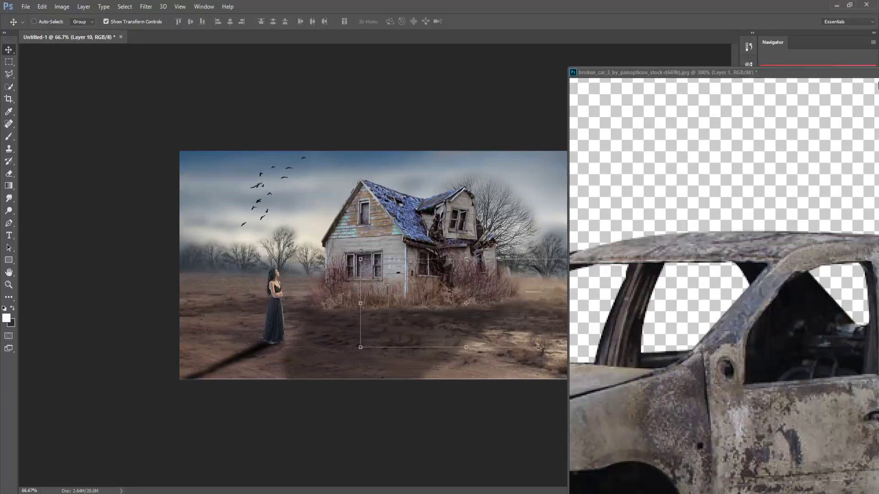
click(806, 84)
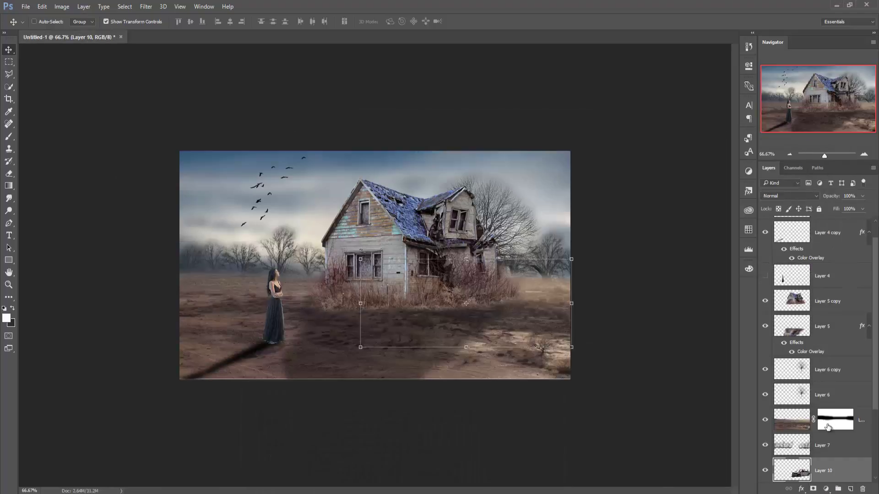
drag(834, 471, 841, 182)
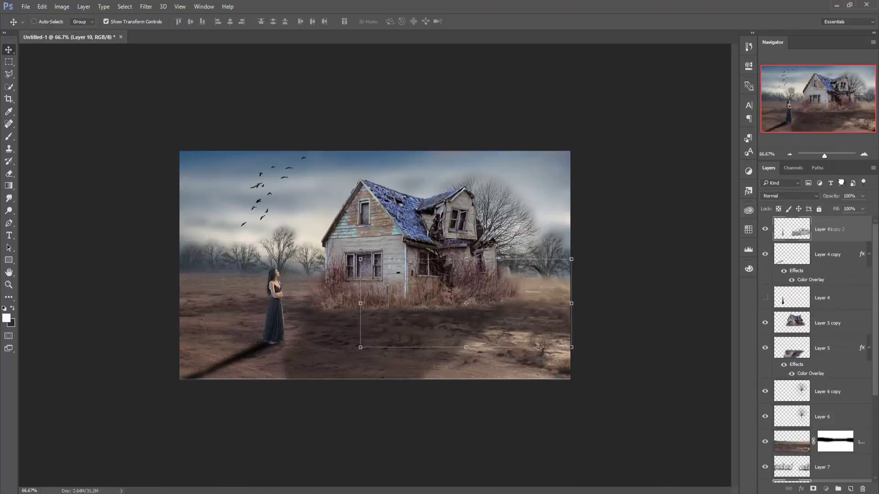
drag(841, 182, 837, 222)
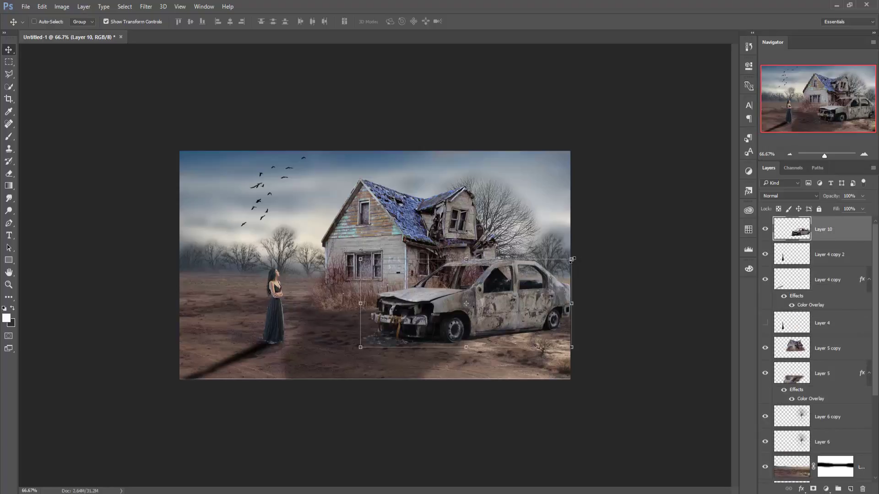
Scale the car to about 53% and set it on the ground right of the house
drag(572, 260, 504, 315)
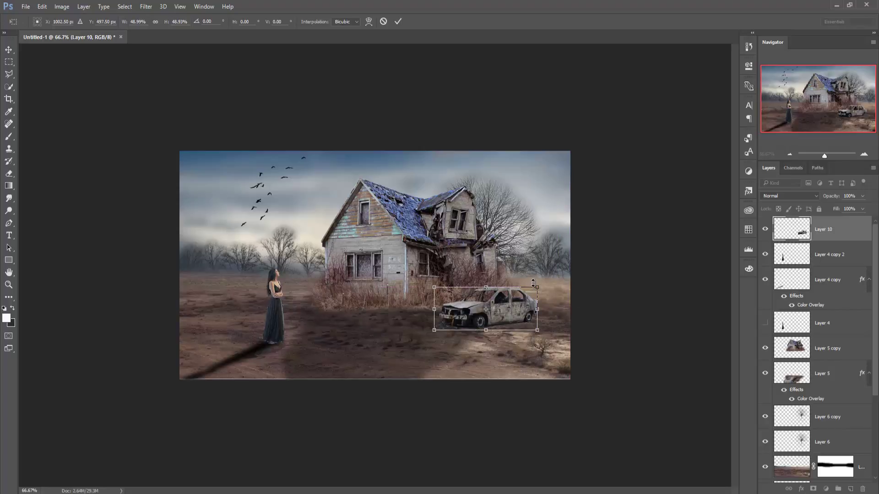
drag(537, 288, 541, 285)
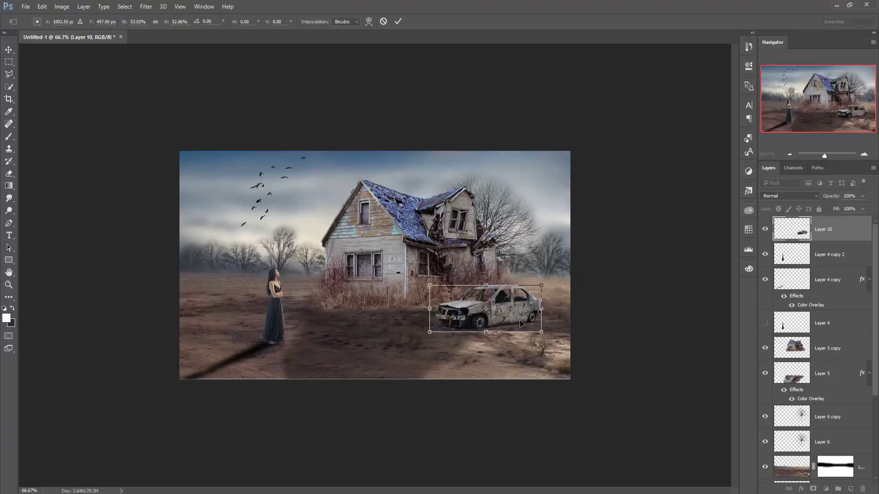
drag(518, 324, 519, 317)
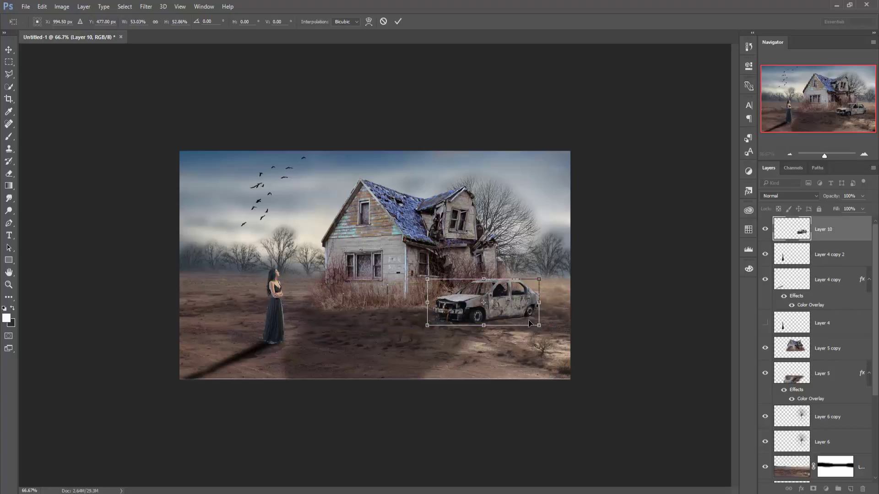
click(398, 22)
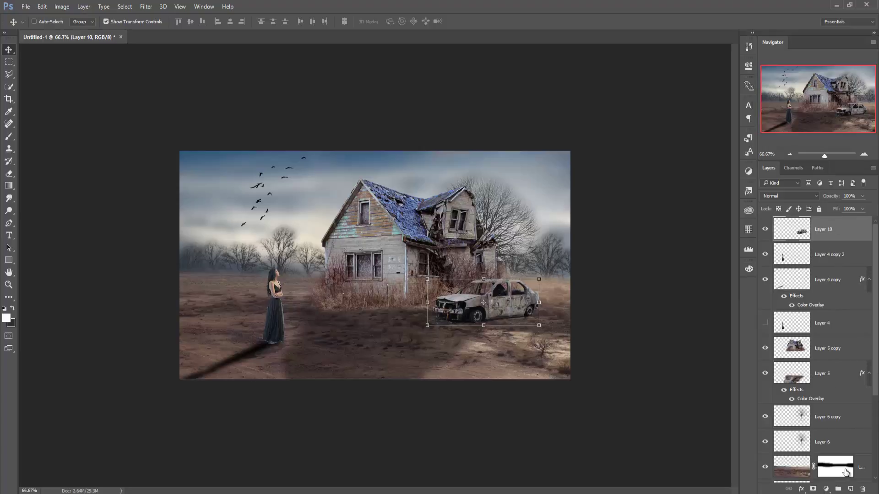
Add a Color Balance 1 layer shifting the midtones toward blue at +15
click(826, 489)
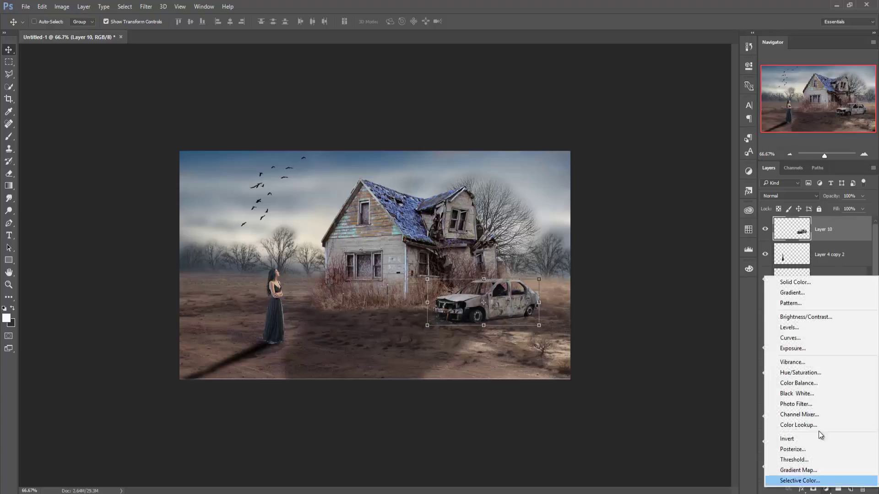
click(810, 384)
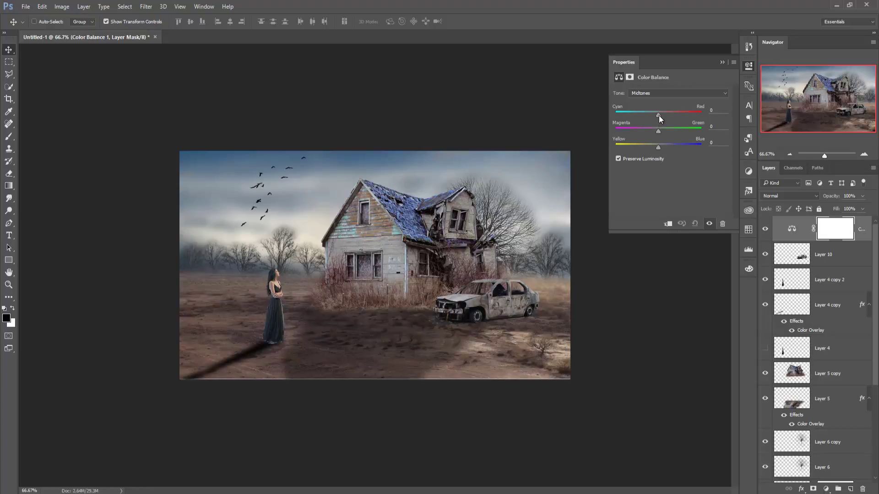
drag(660, 147, 663, 147)
drag(663, 149, 653, 148)
click(722, 62)
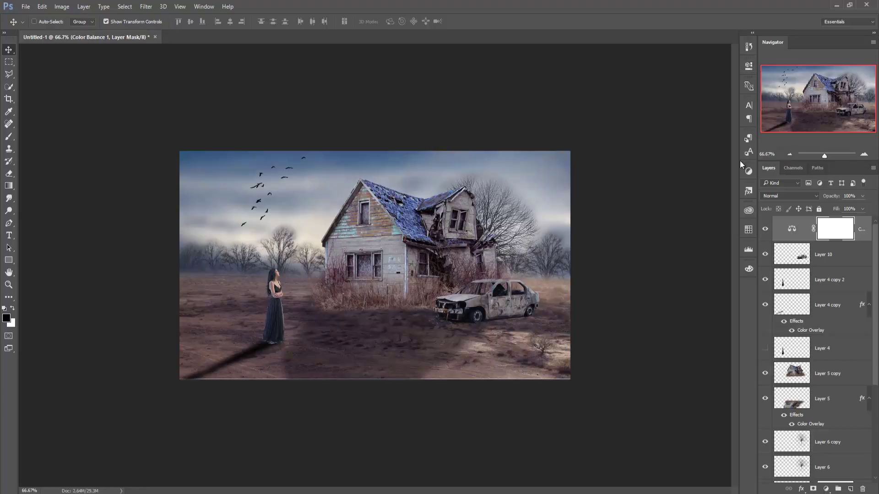
key(ctrl+2)
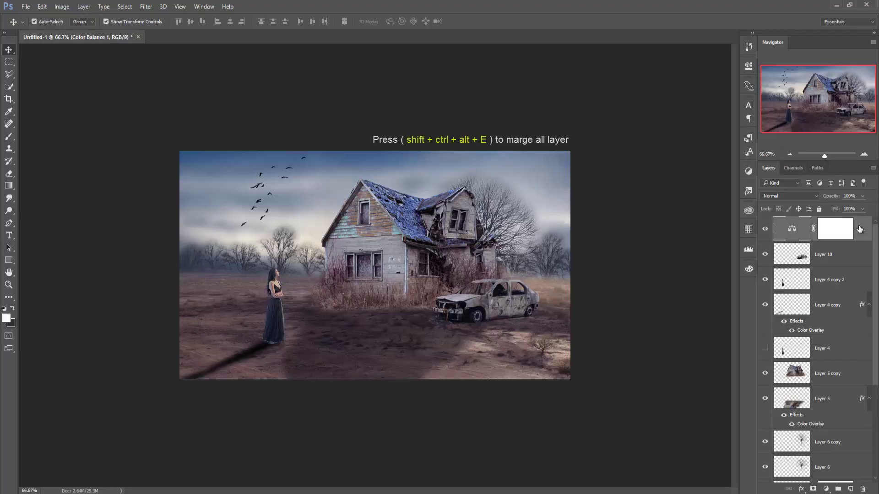
Stamp all visible layers into a new Layer 11 and open it in the Camera Raw filter
key(ctrl+shift+alt+e)
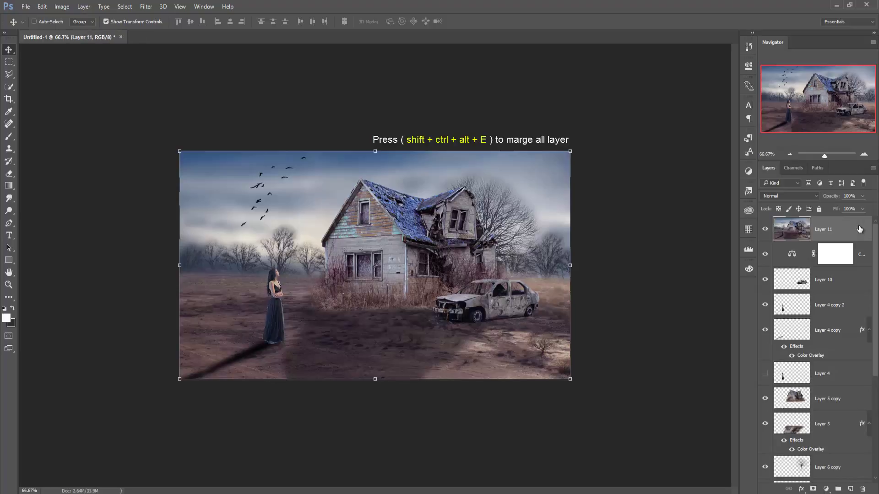
click(146, 6)
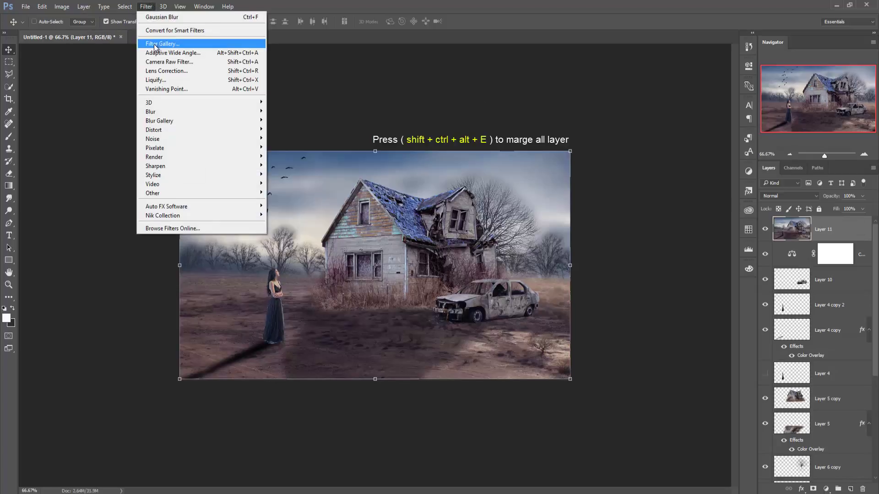
click(161, 61)
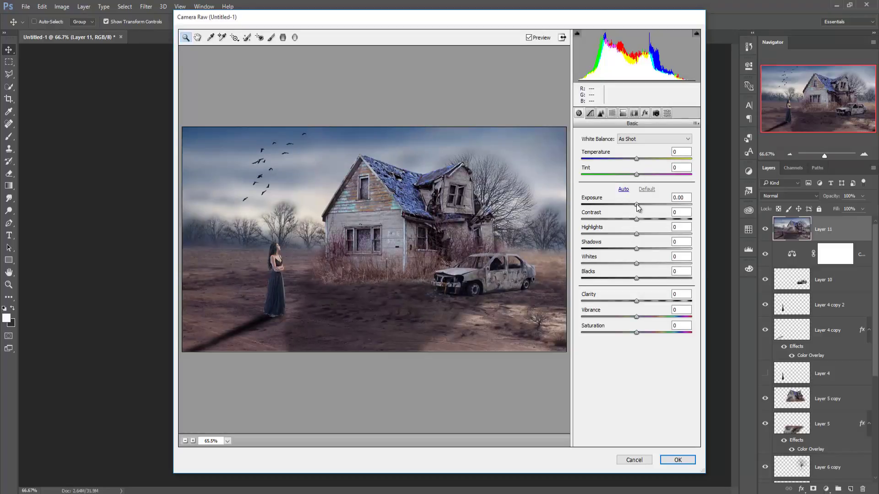
Add a slight dark vignette and split-tone highlights to hue 197, saturation 8, with faint shadow tint
click(645, 114)
drag(637, 236, 631, 236)
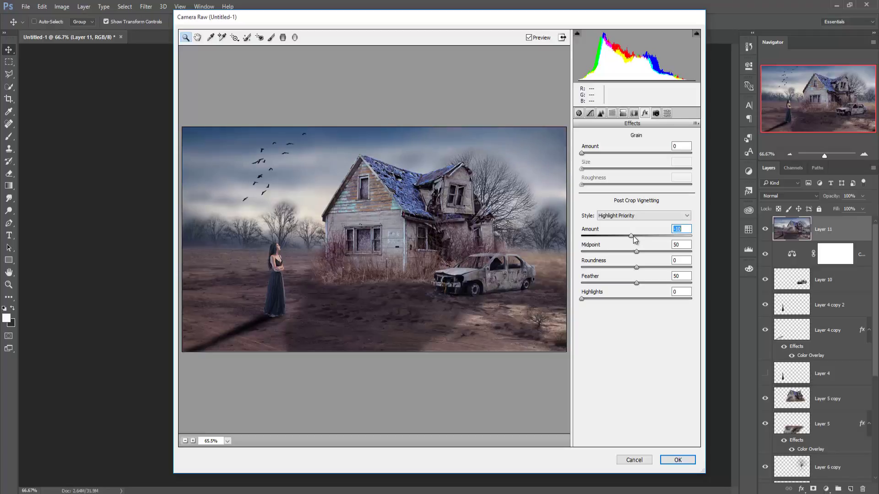
click(623, 113)
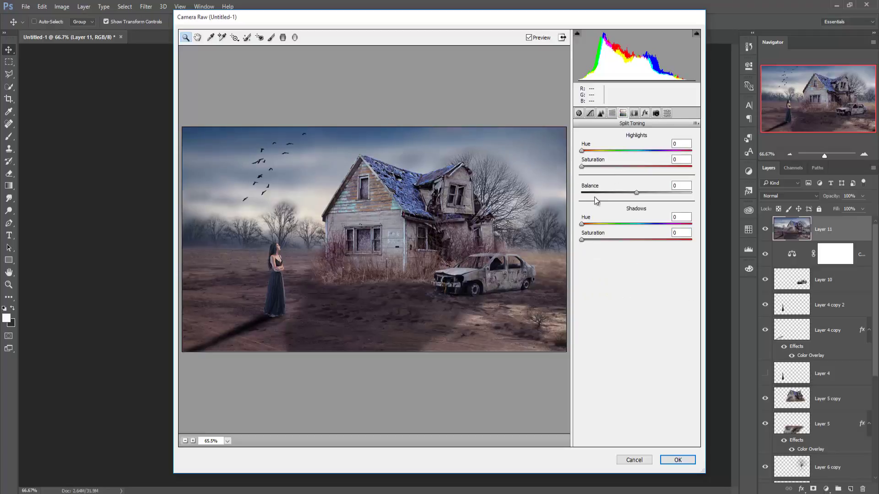
drag(582, 151, 639, 157)
drag(582, 167, 594, 171)
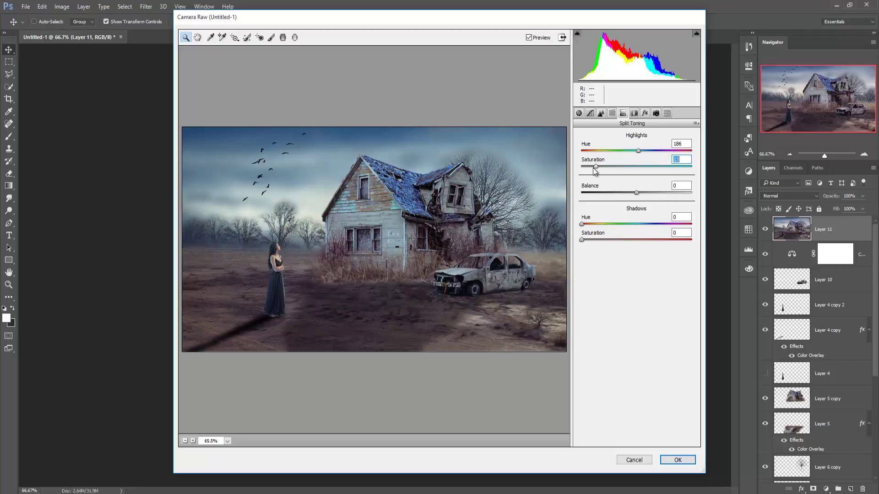
drag(594, 171, 590, 170)
drag(638, 151, 641, 151)
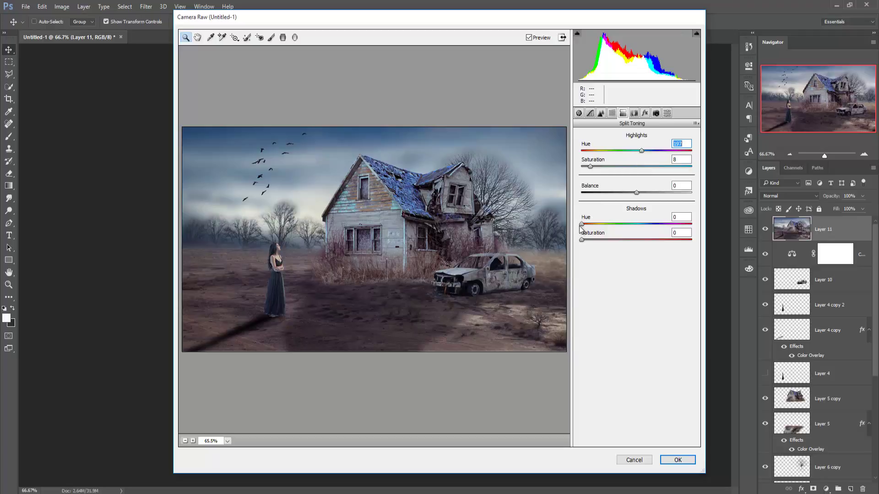
drag(581, 240, 586, 240)
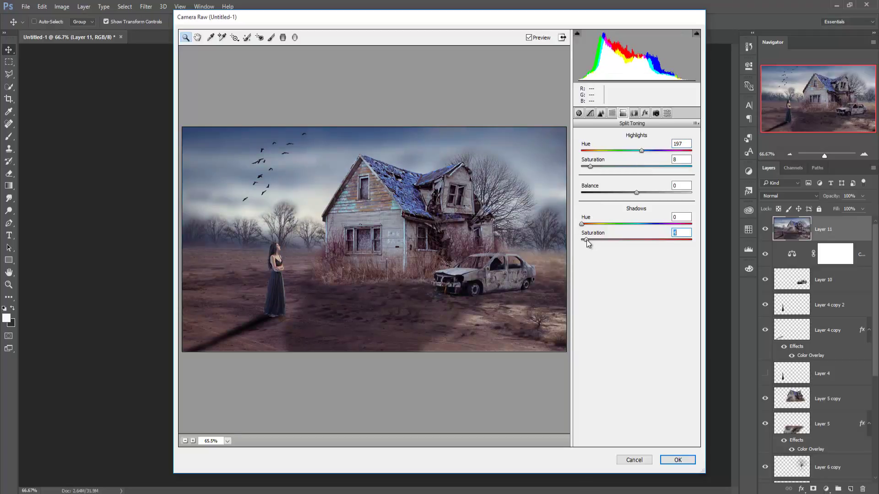
click(578, 113)
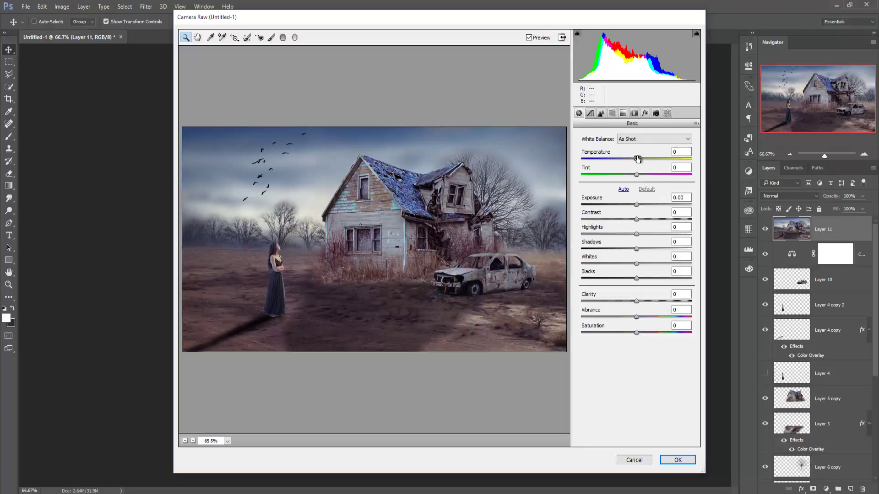
Set Temperature to -8 and Saturation to -27, then apply the Camera Raw grade
click(637, 160)
drag(637, 159, 635, 164)
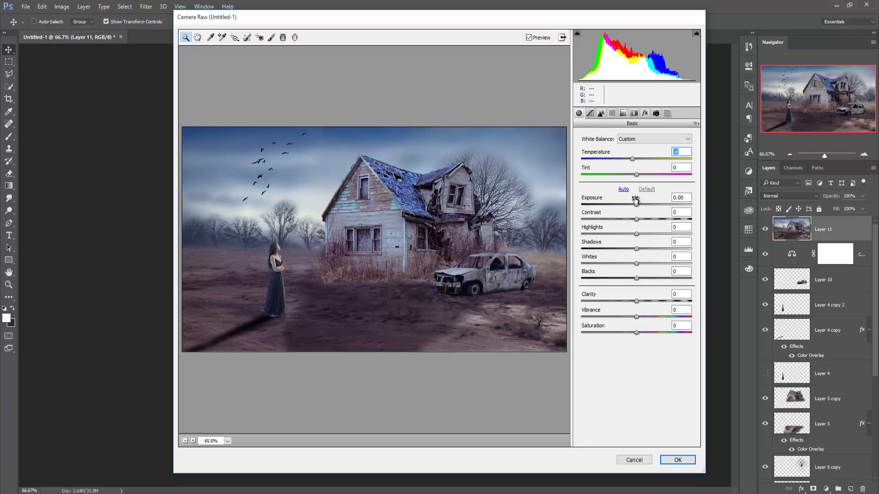
click(637, 317)
drag(637, 332, 620, 332)
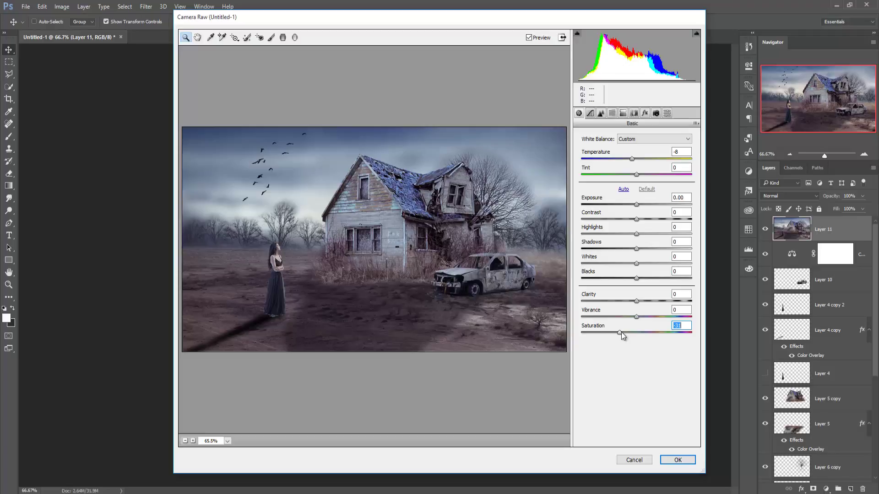
drag(621, 336, 622, 336)
click(671, 460)
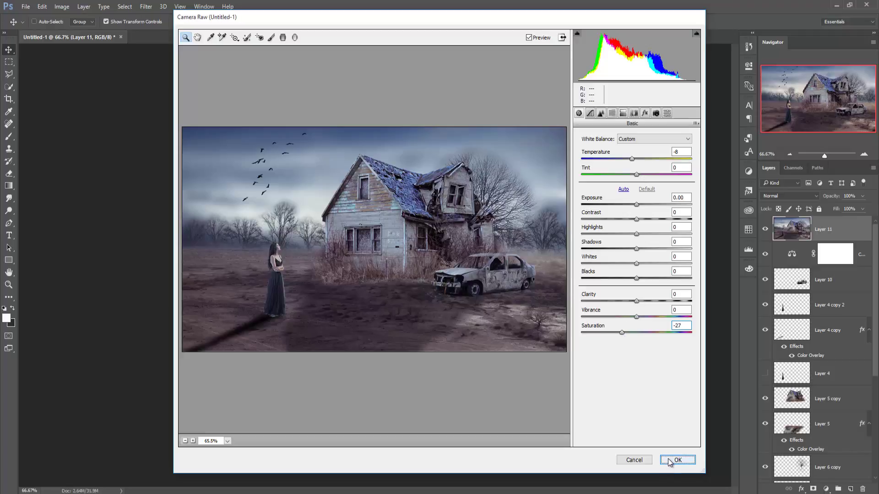
Add a Photo Filter adjustment layer and preview the Cyan and Blue presets
click(826, 489)
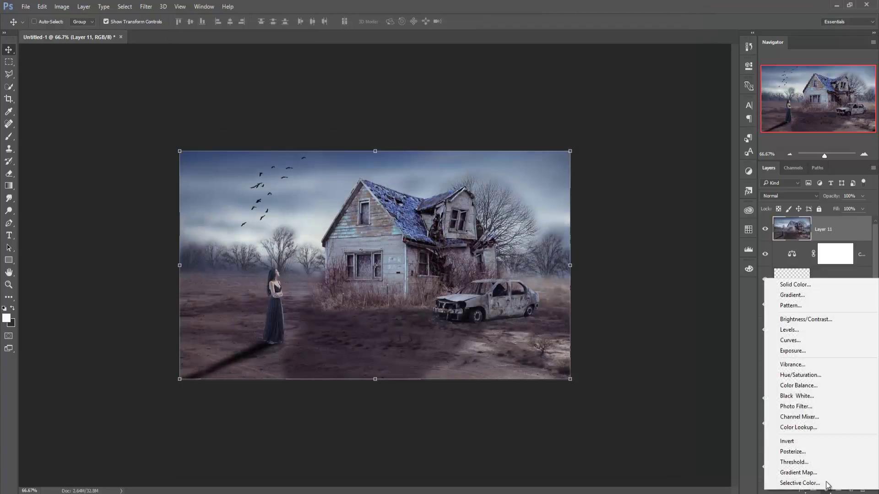
click(814, 407)
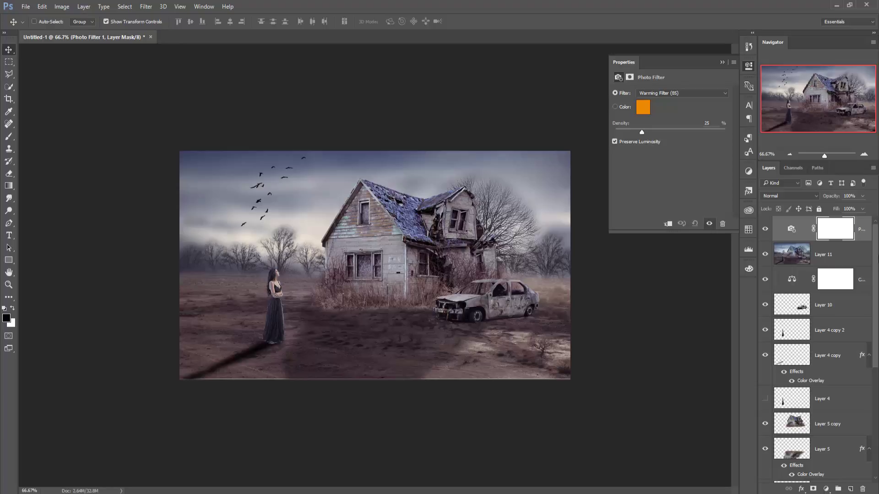
click(696, 92)
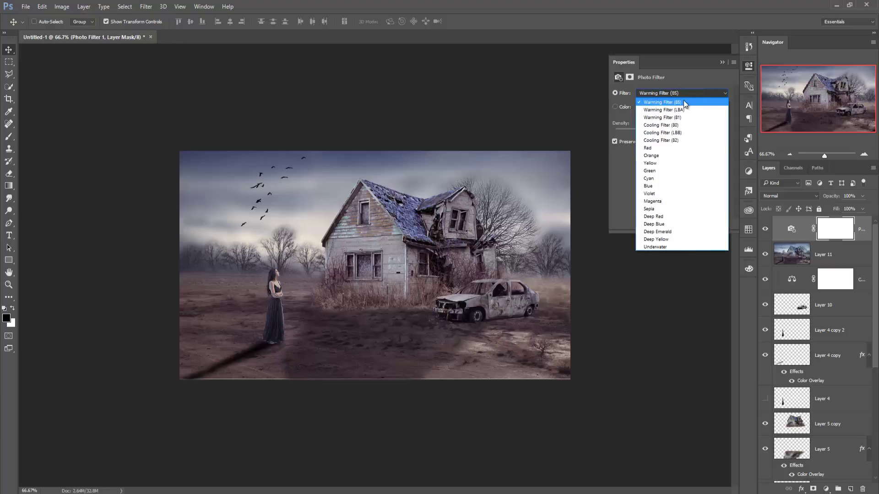
click(653, 179)
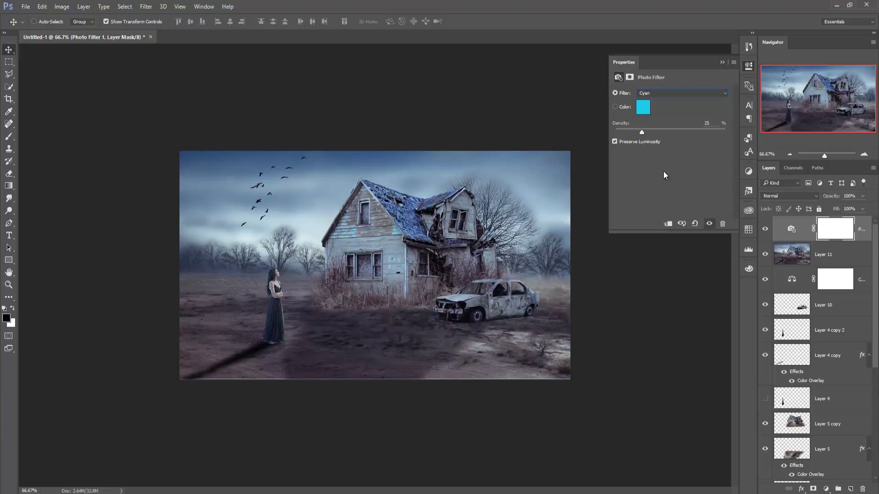
click(699, 94)
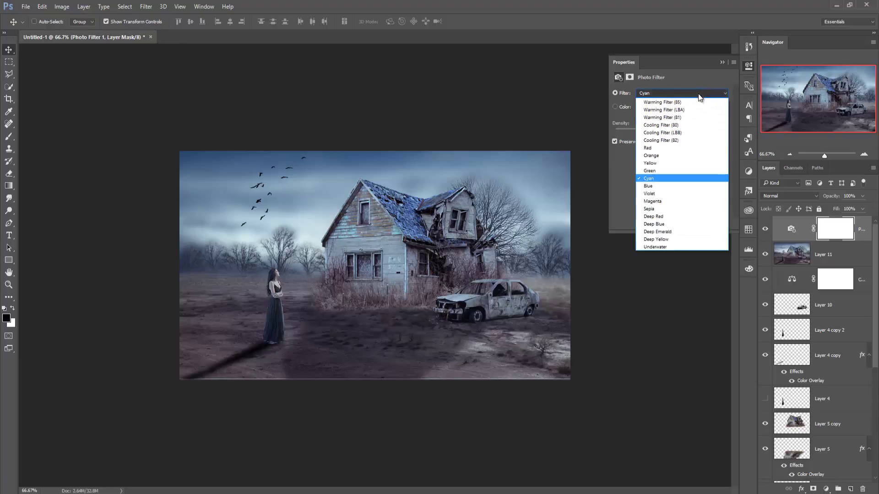
click(661, 187)
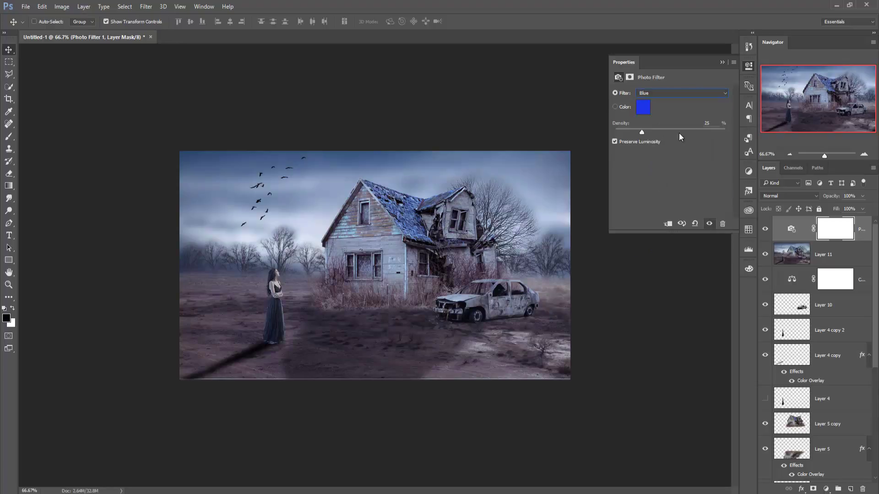
Compare the Violet, Magenta, Yellow and Orange photo filter presets
click(689, 93)
click(664, 191)
click(693, 92)
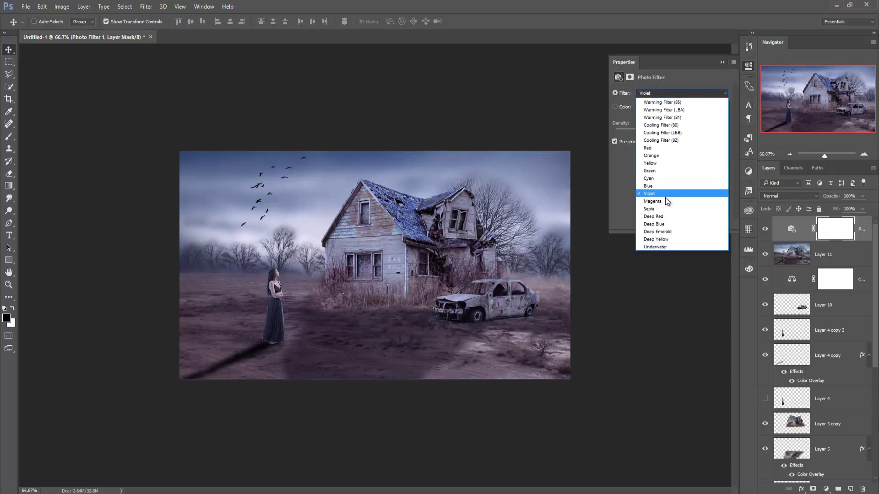
click(665, 201)
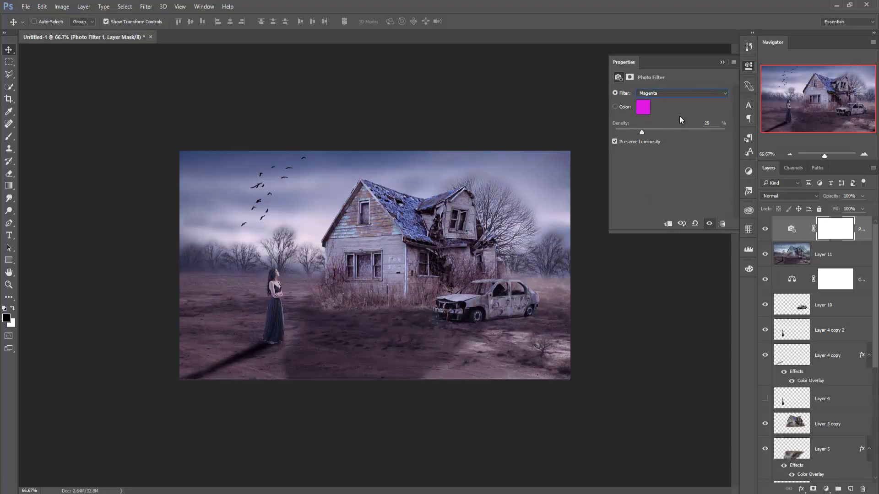
click(683, 94)
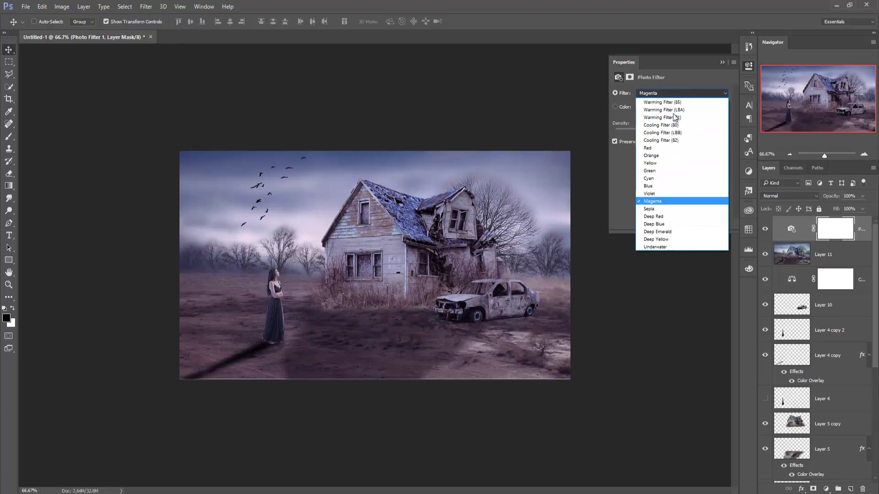
click(652, 163)
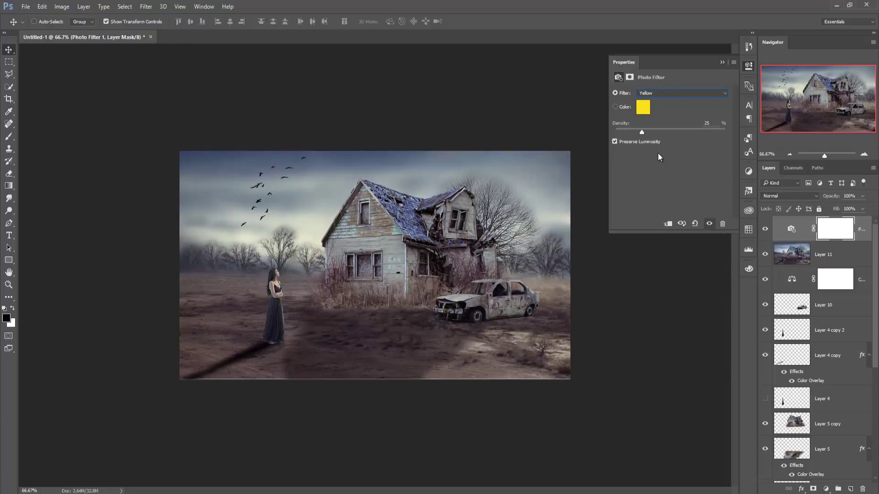
click(675, 94)
click(656, 155)
Revisit Magenta and Cyan, then settle on the Blue photo filter at 38% density
click(705, 93)
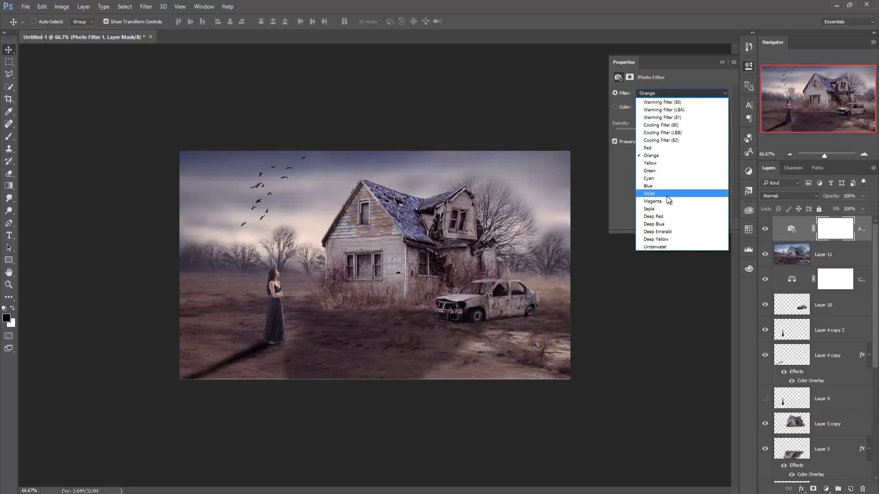
click(666, 201)
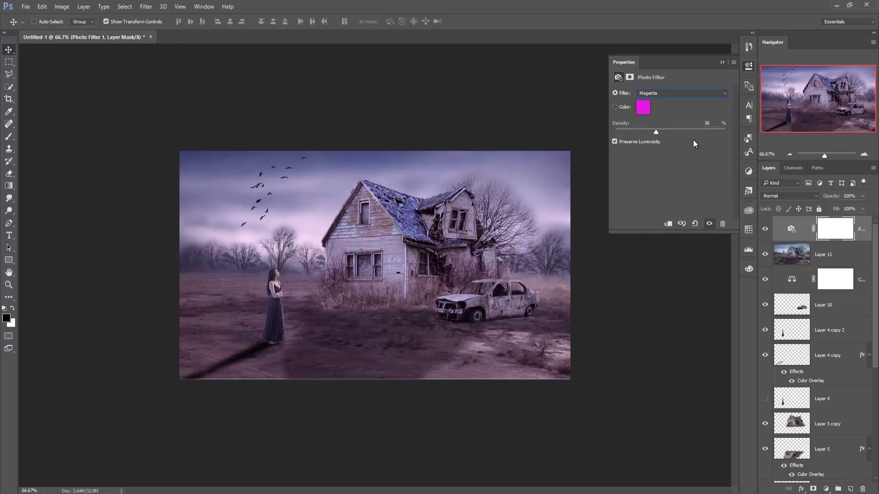
click(724, 93)
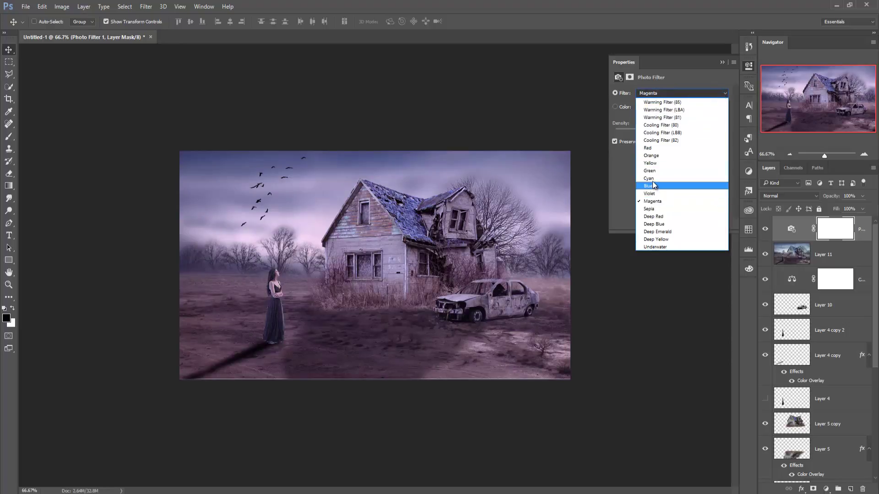
click(652, 178)
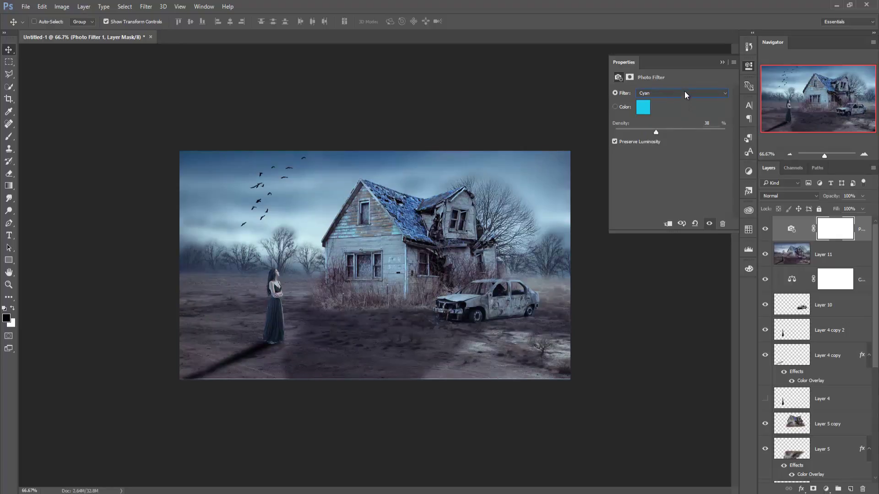
click(685, 94)
click(659, 182)
Select the Photo Filter layer and stamp all visible layers into a new top Layer 12
click(723, 61)
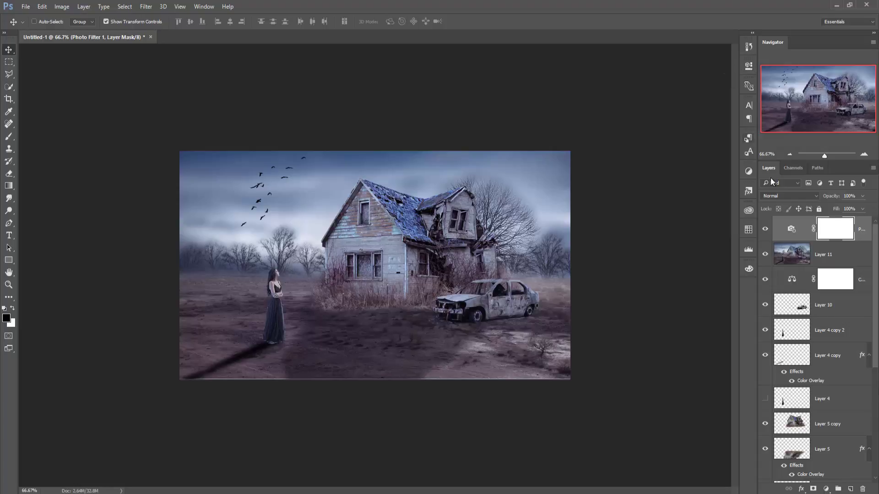
click(860, 229)
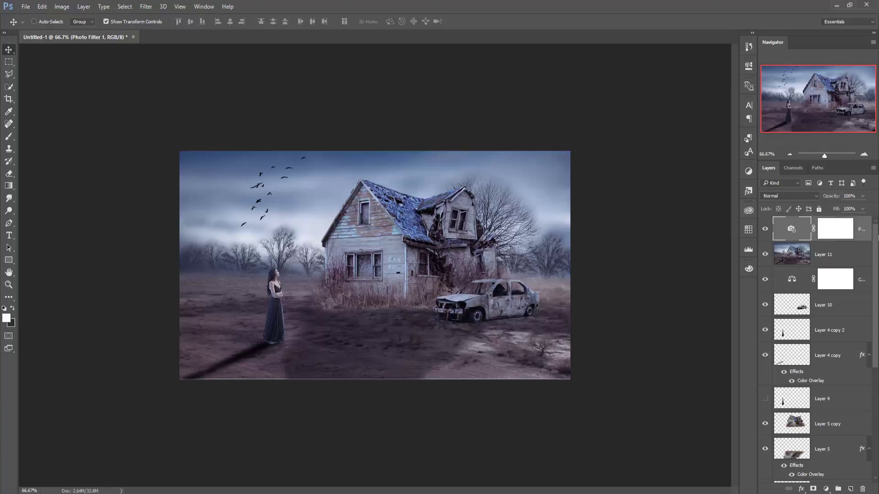
key(ctrl)
key(ctrl+shift+alt+e)
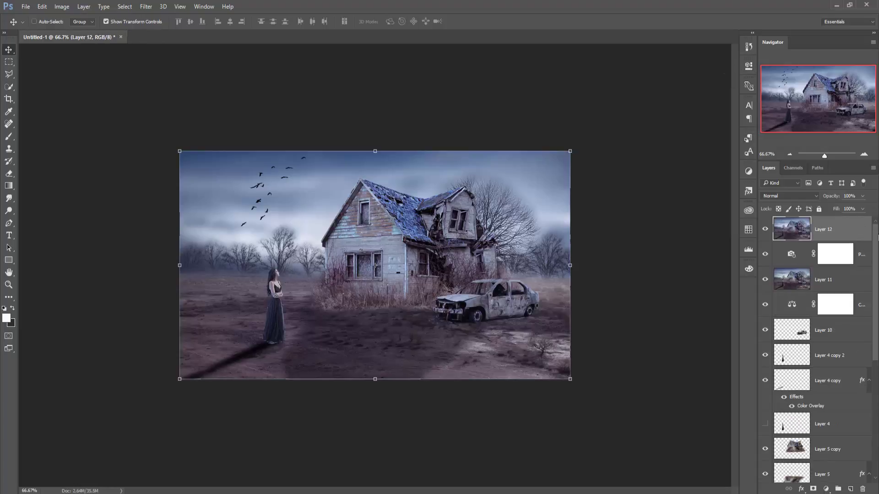